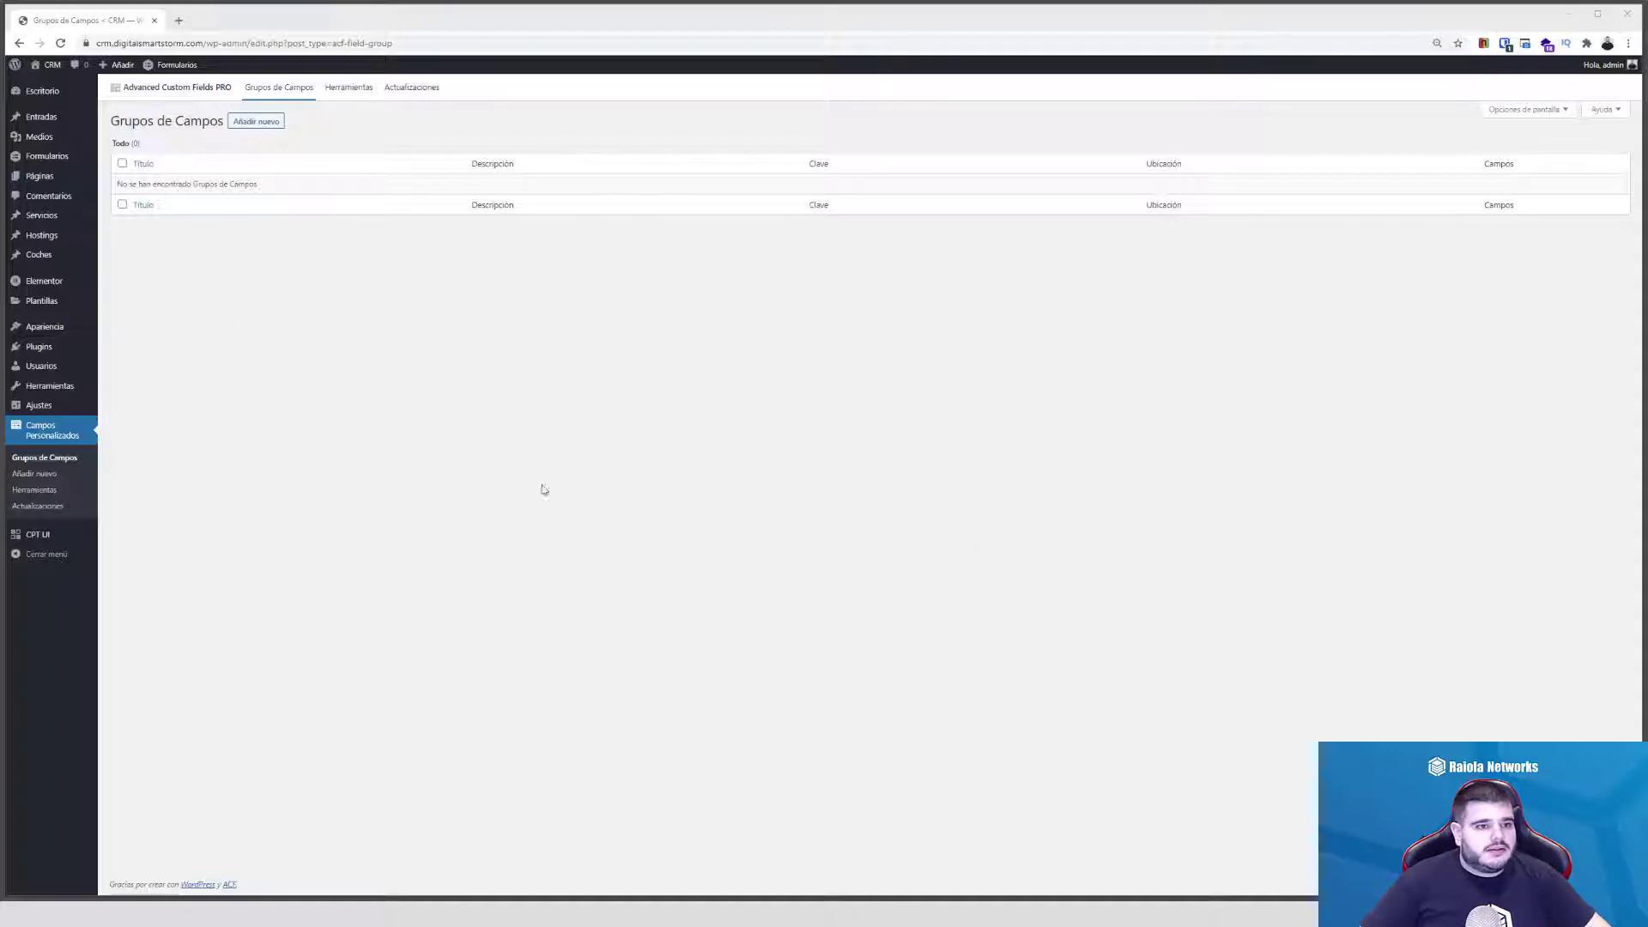
# - Find Advanced Custom Fields PRO among the installed plugins and open the page for adding new plugins
pyautogui.click(43, 90)
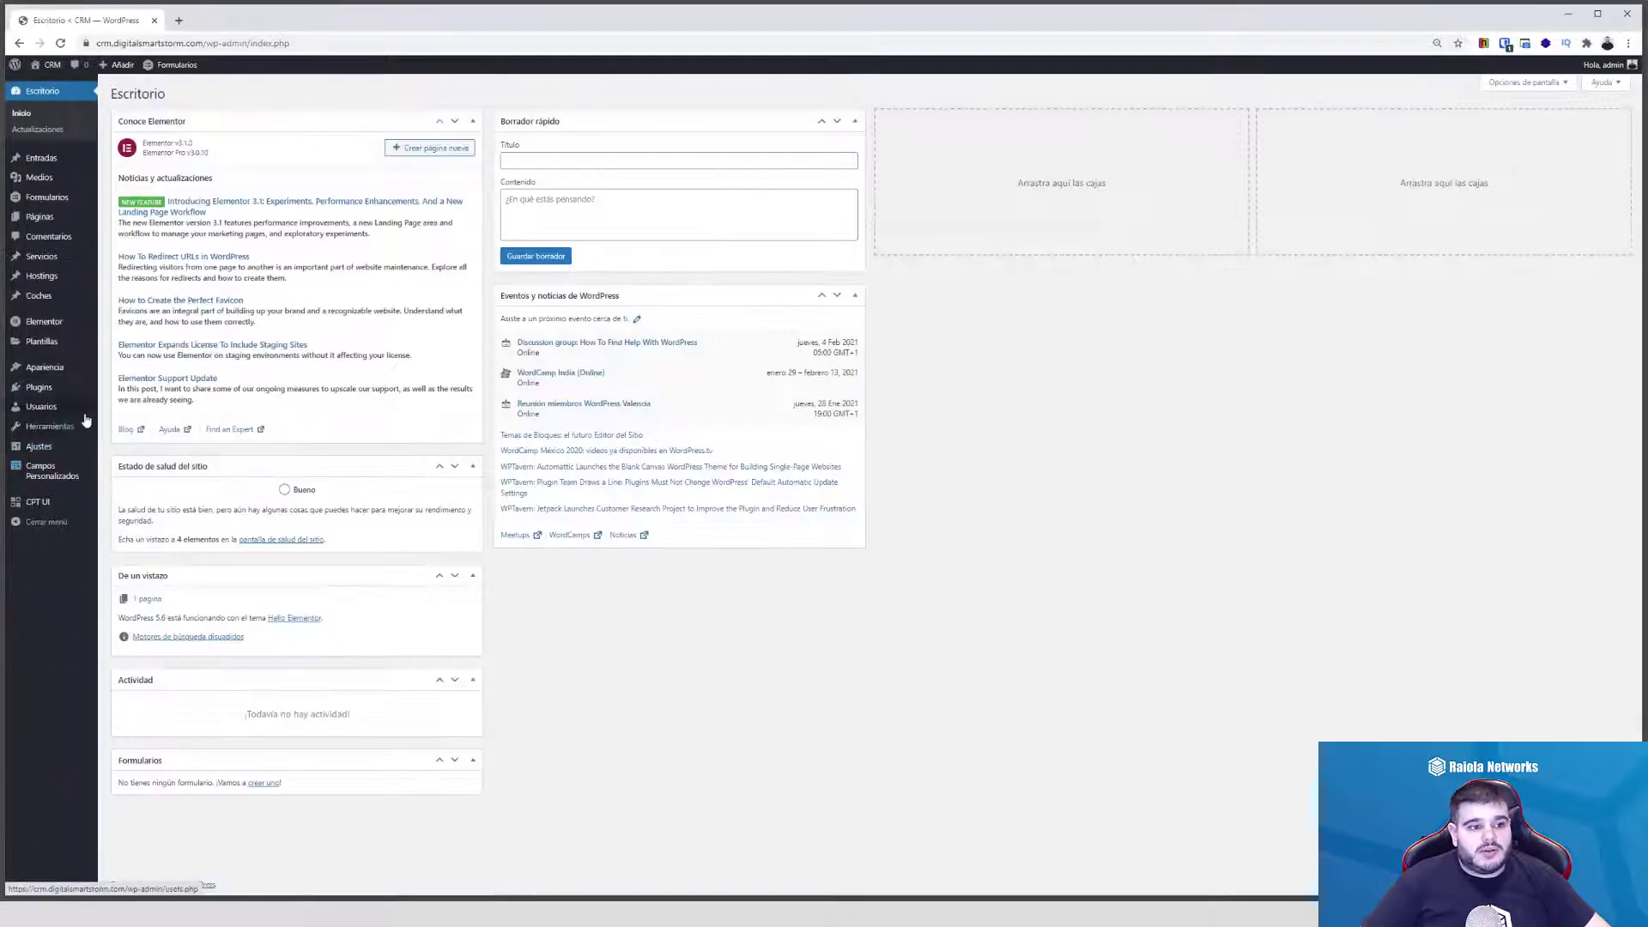
pyautogui.moveTo(97, 416)
pyautogui.moveTo(71, 370)
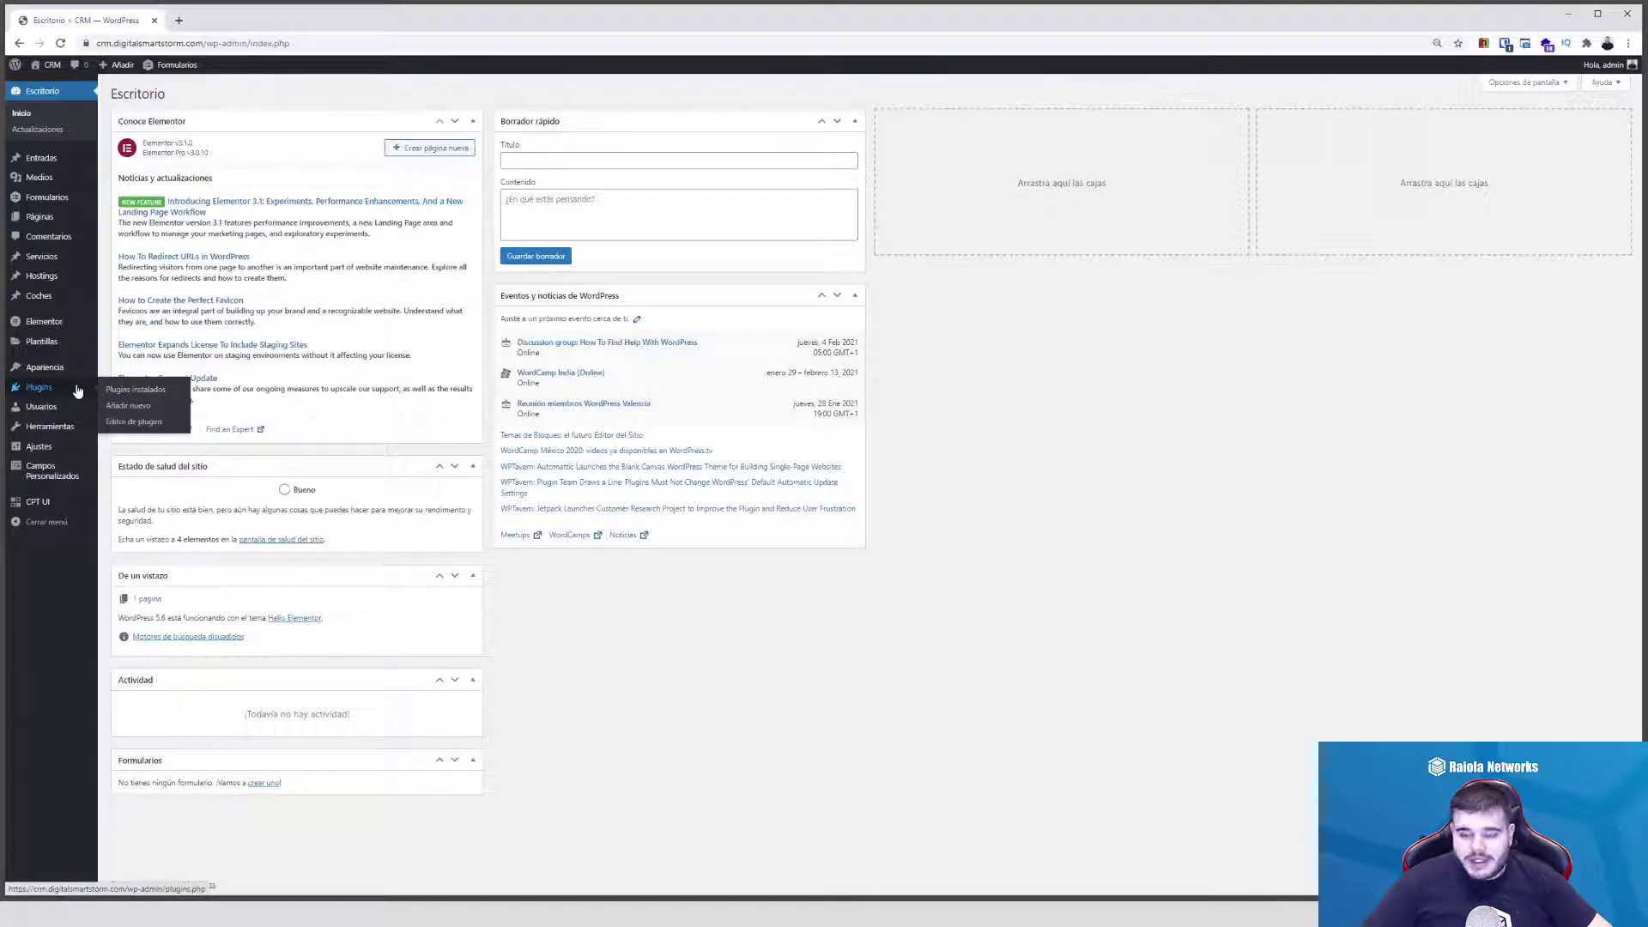
pyautogui.click(77, 391)
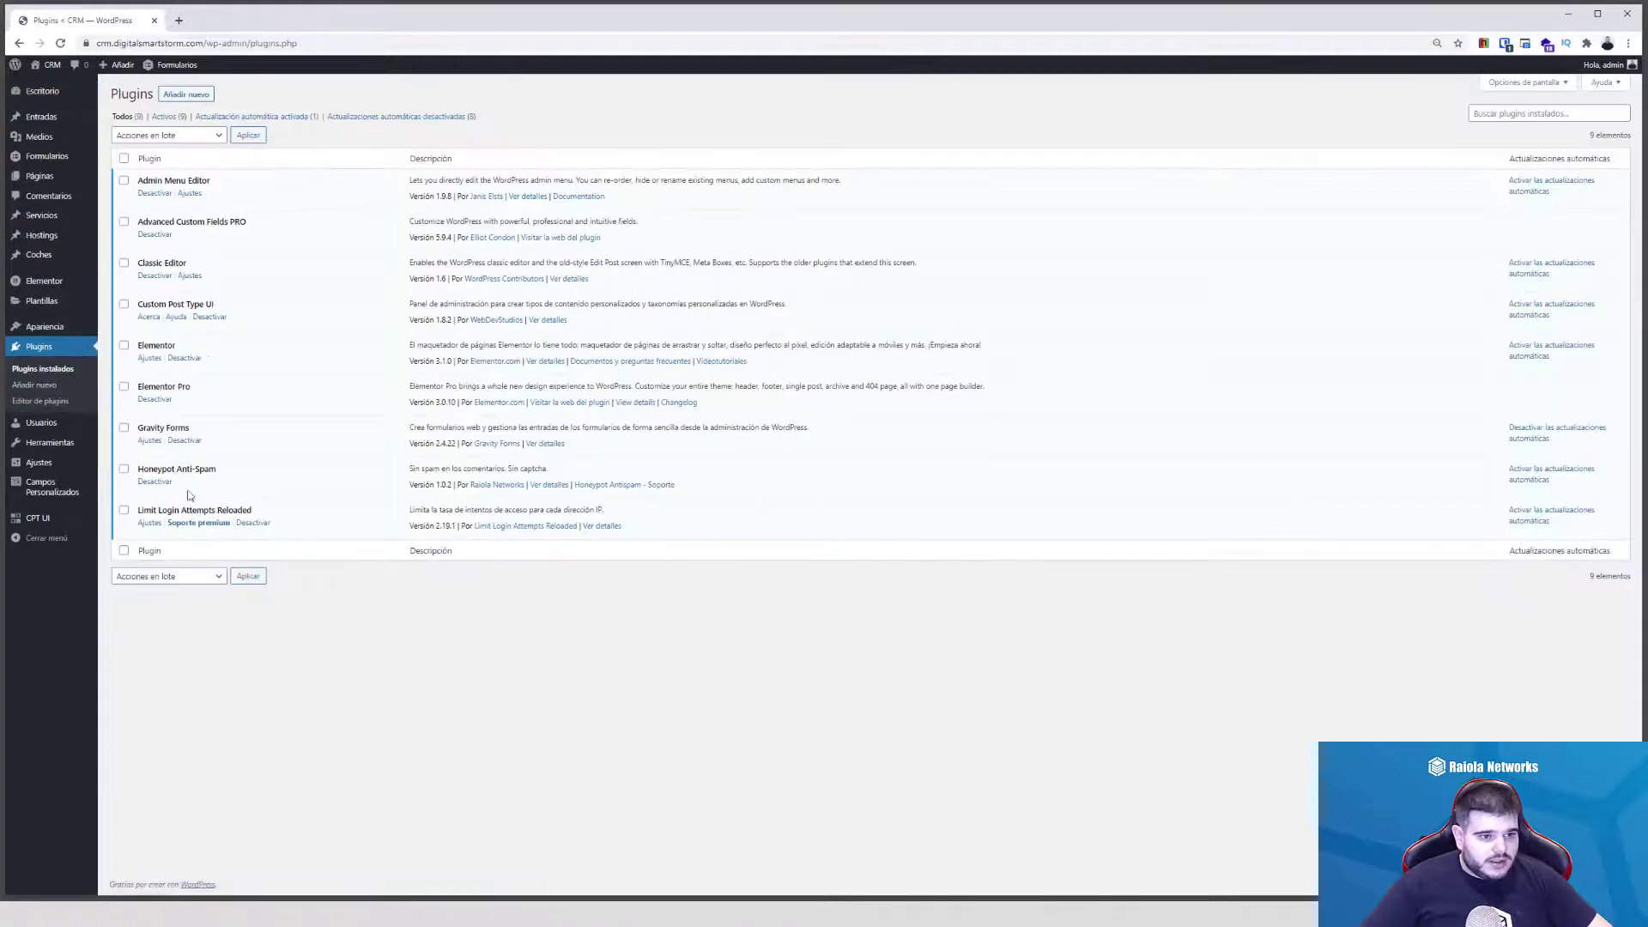
pyautogui.tripleClick(209, 221)
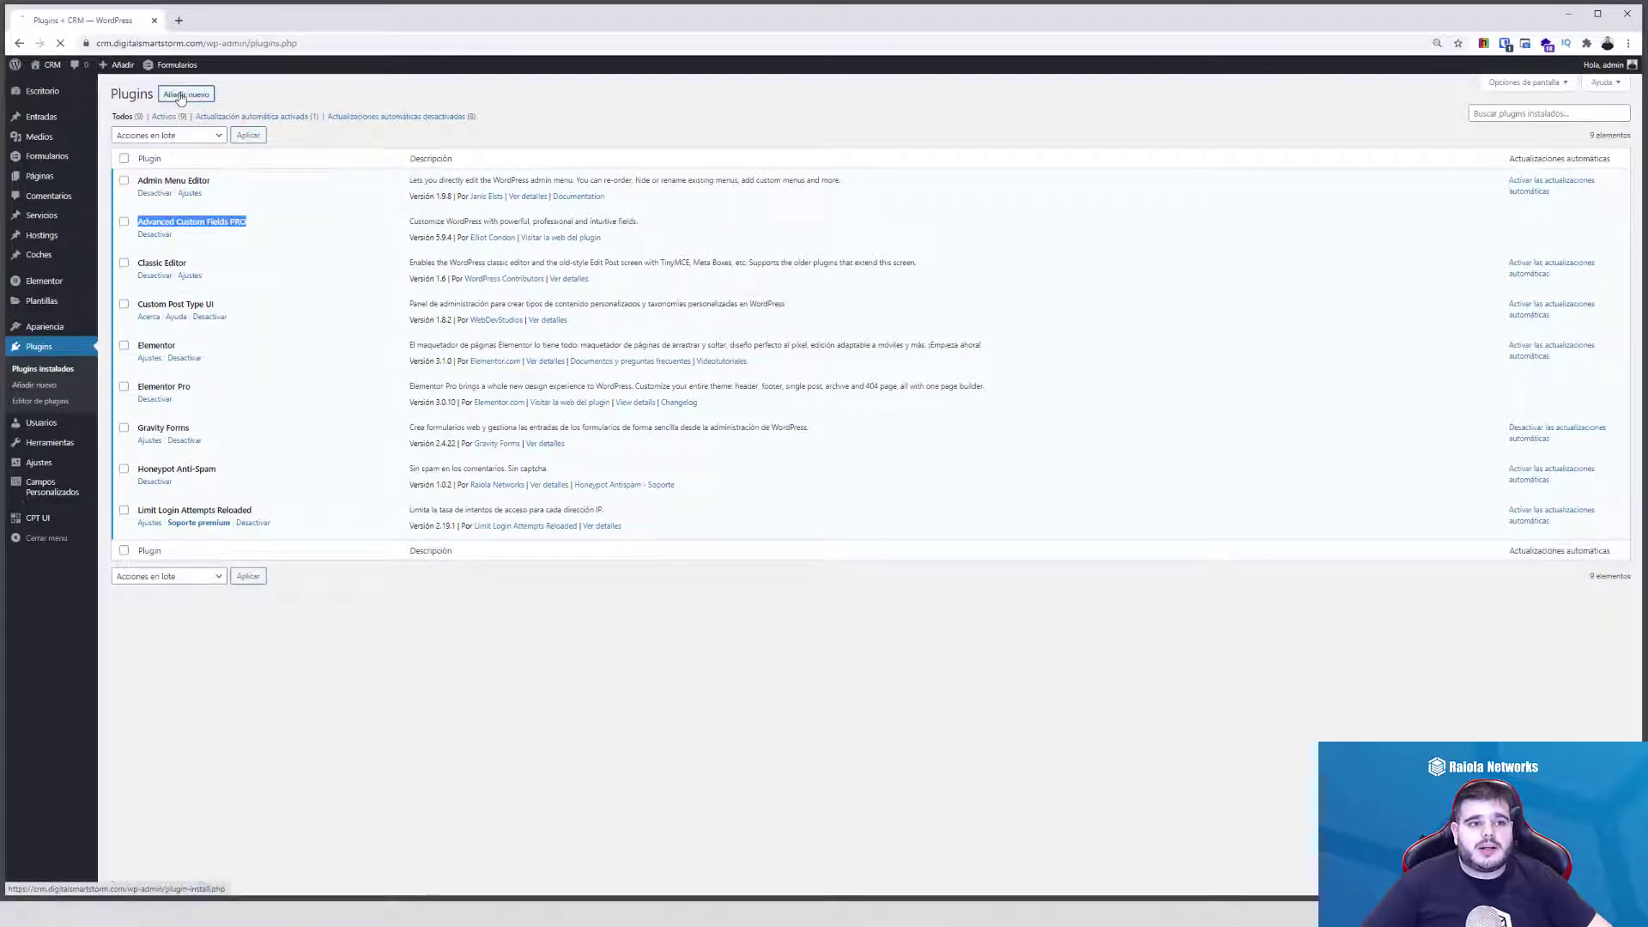
pyautogui.click(256, 117)
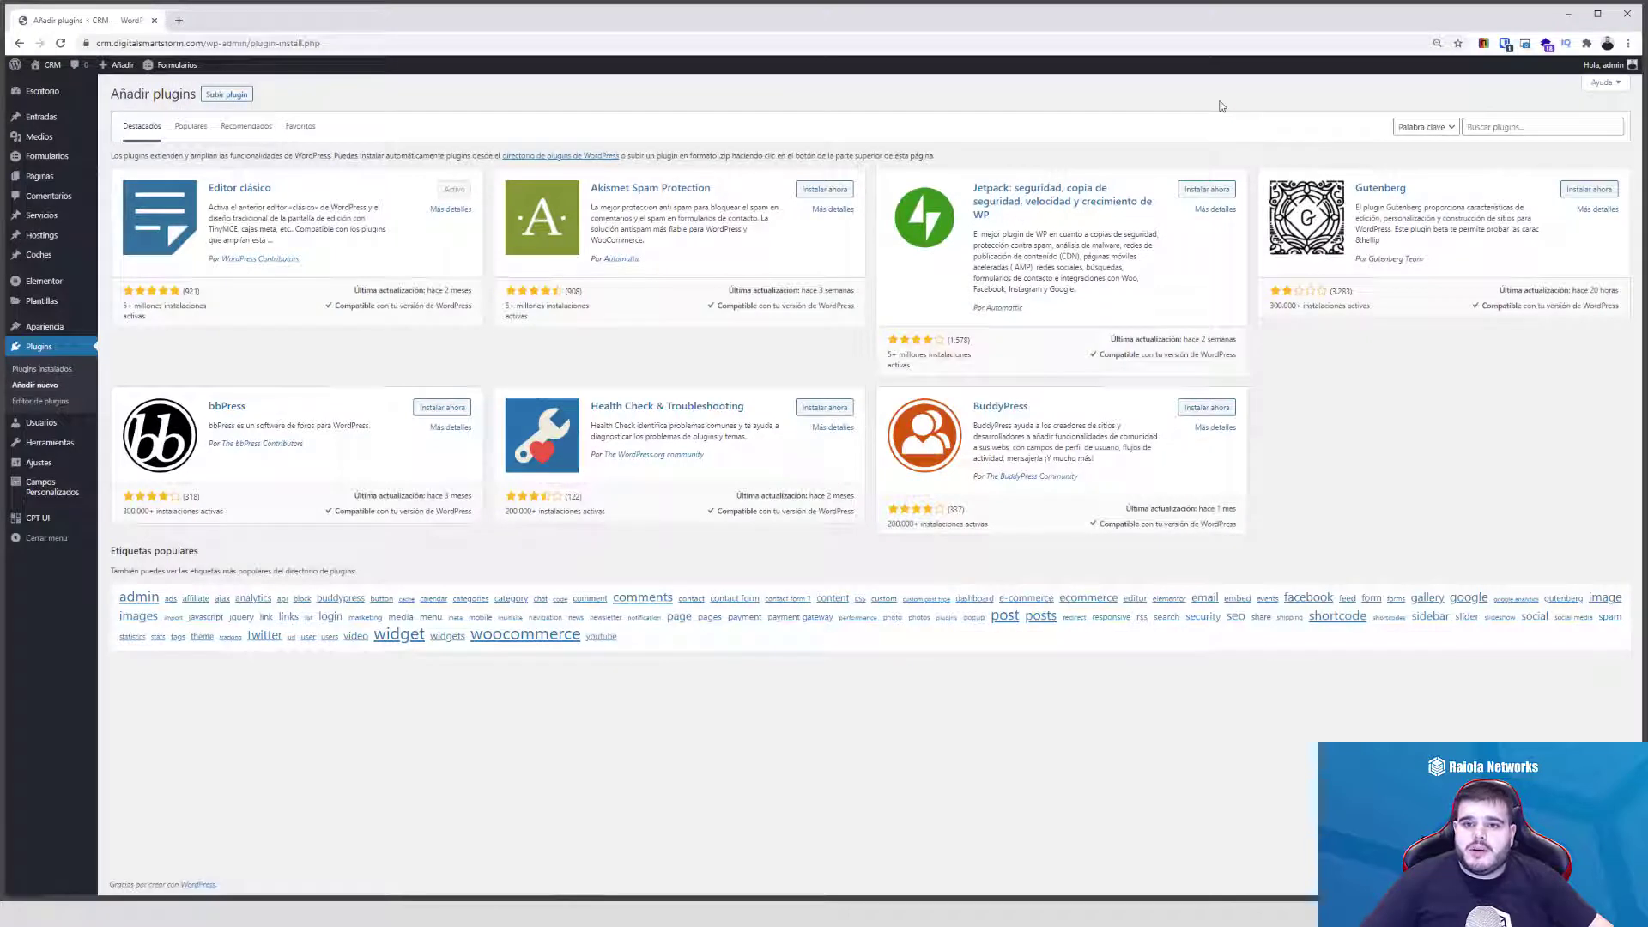
# - Create a new custom field group titled "Ficha de coches"
pyautogui.moveTo(54, 490)
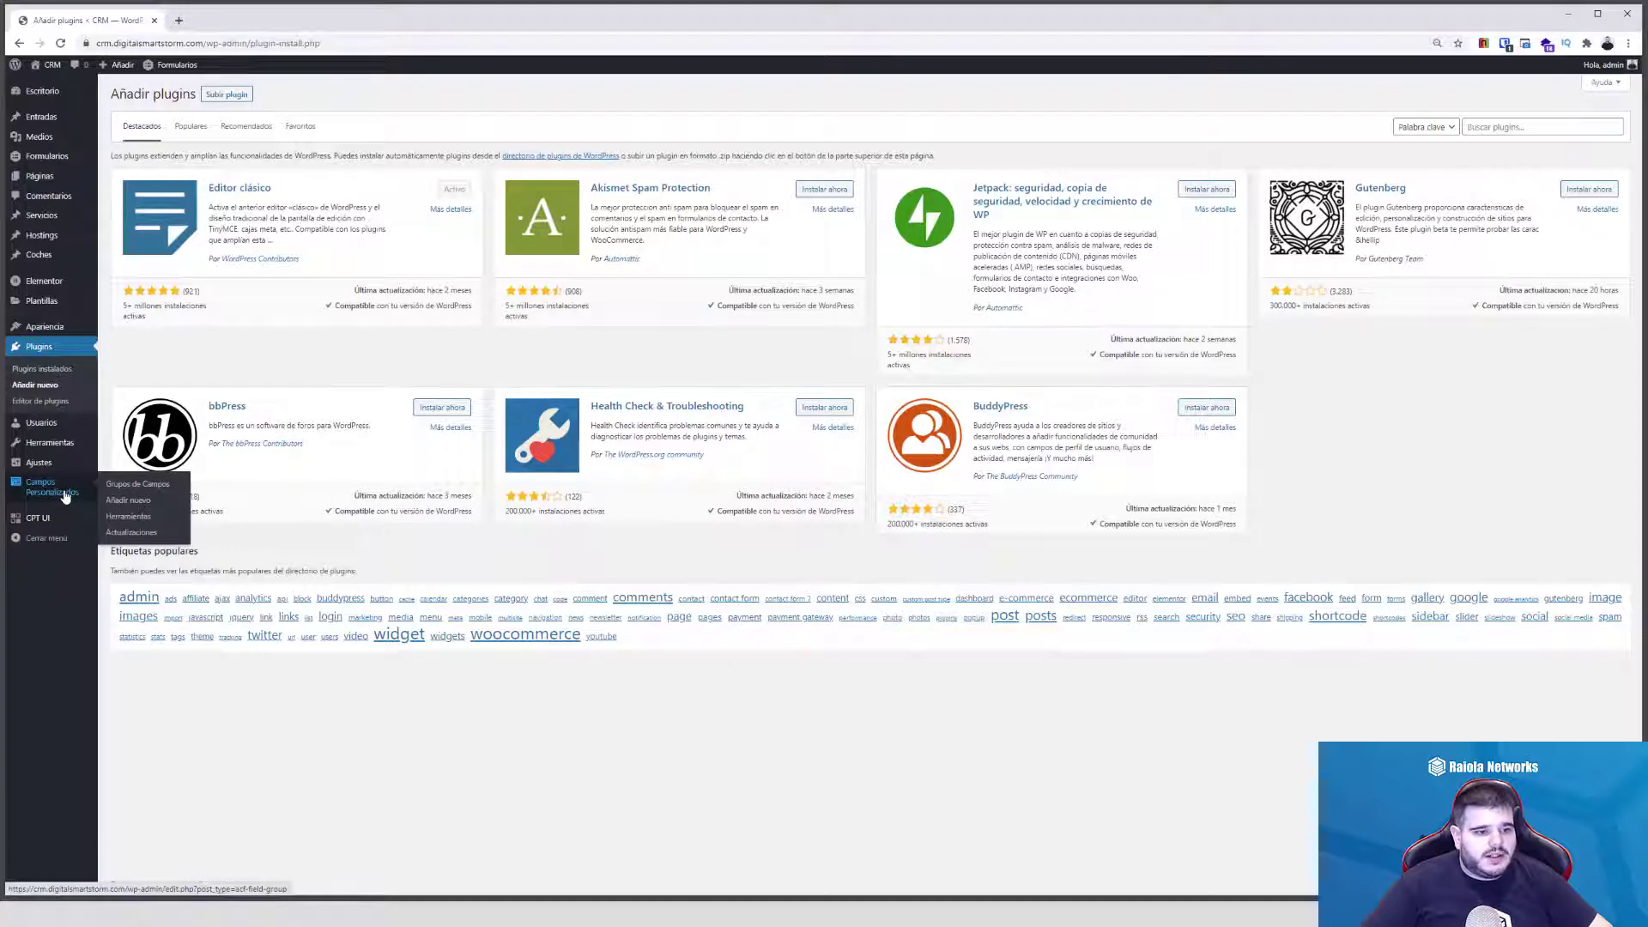
pyautogui.click(66, 496)
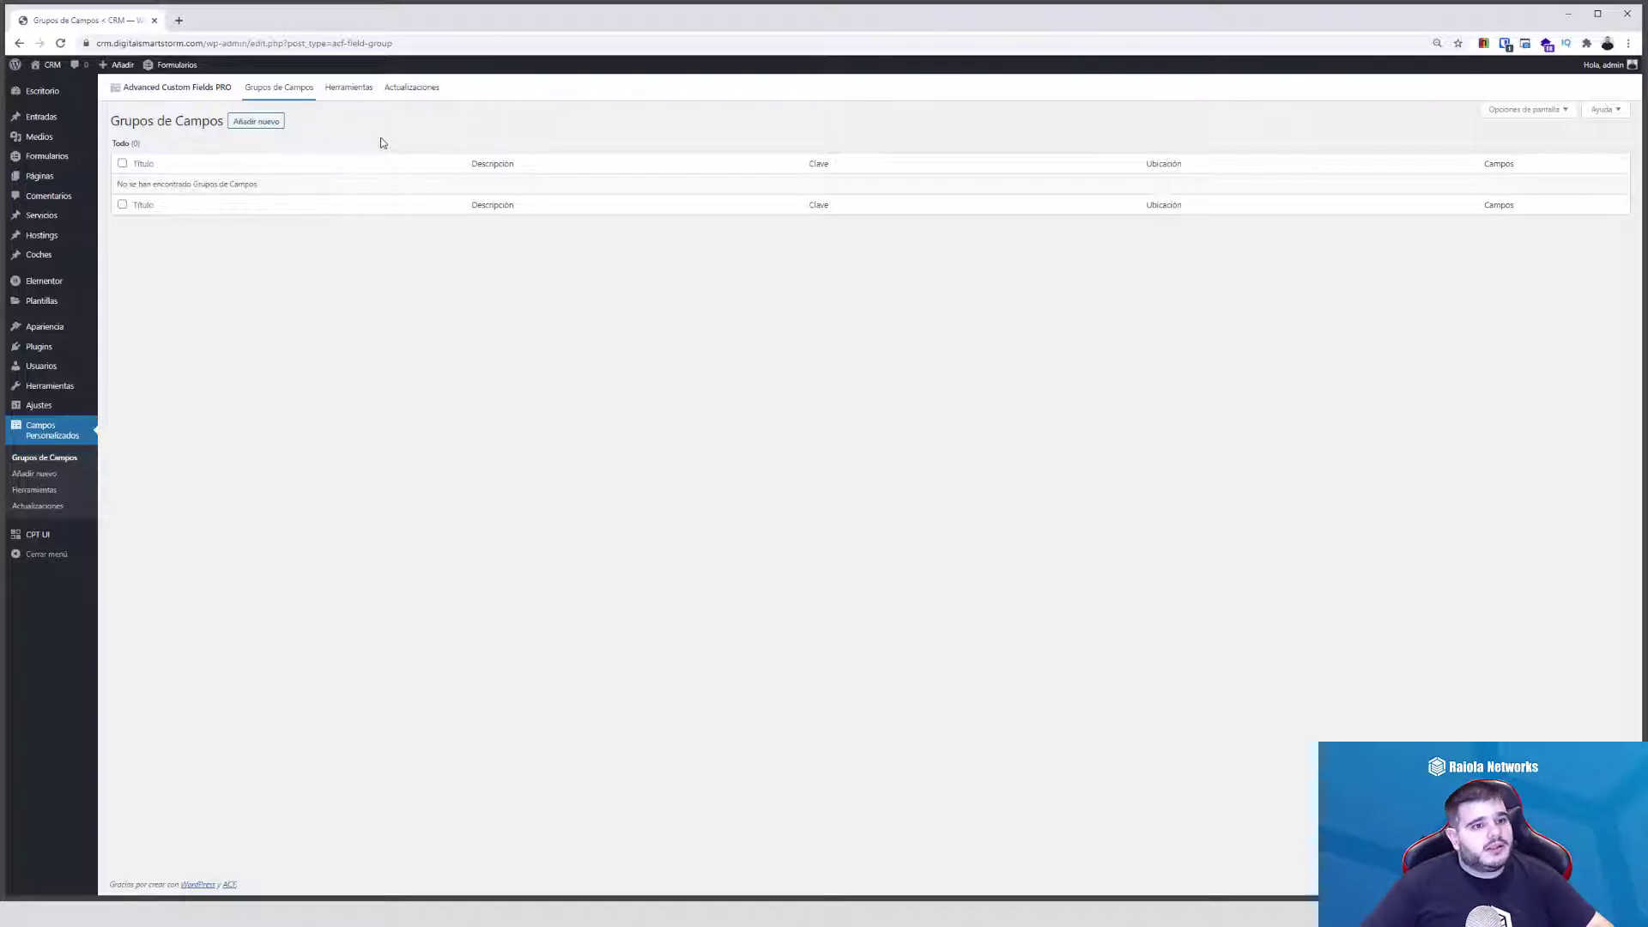
pyautogui.click(273, 126)
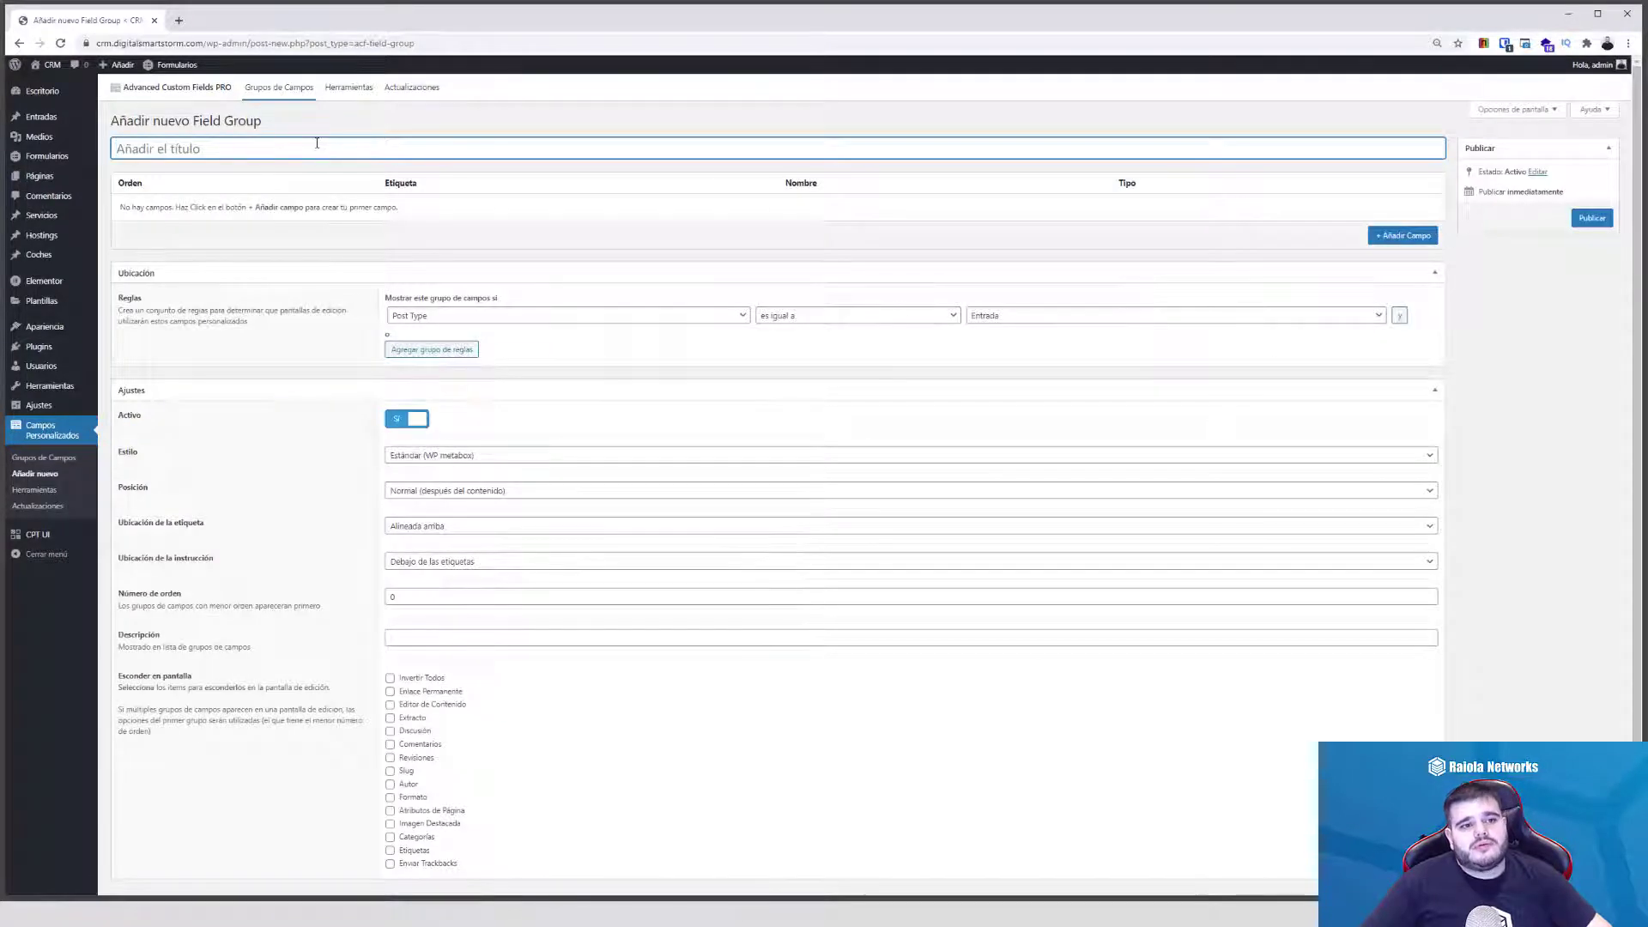
pyautogui.write('Fich')
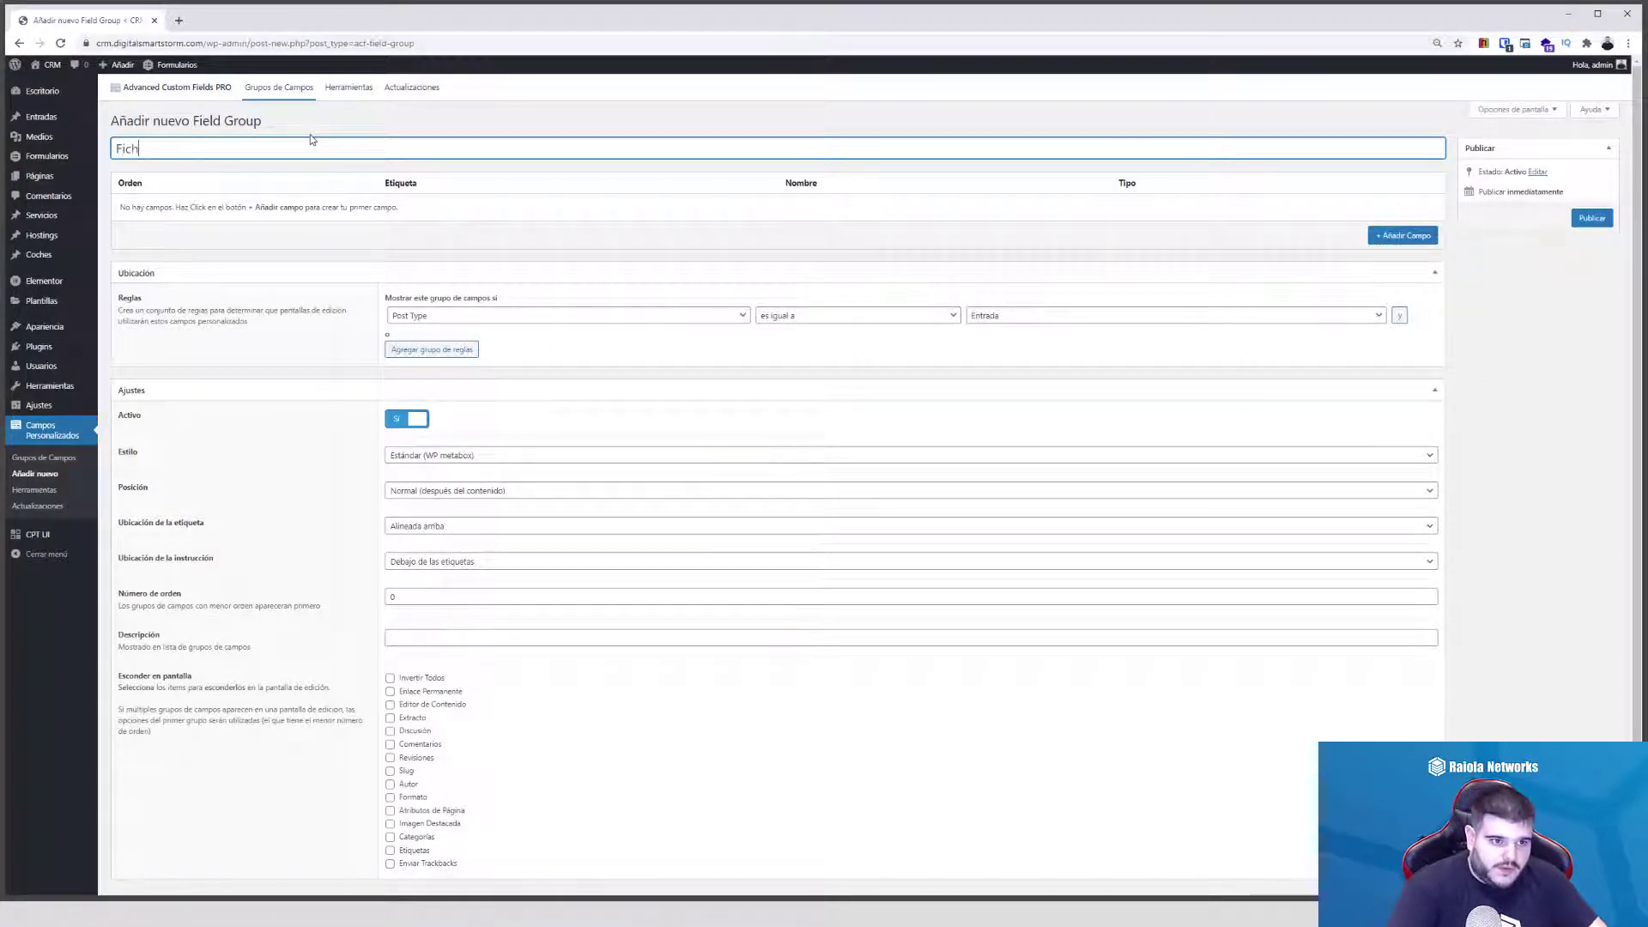
pyautogui.write('a de coches')
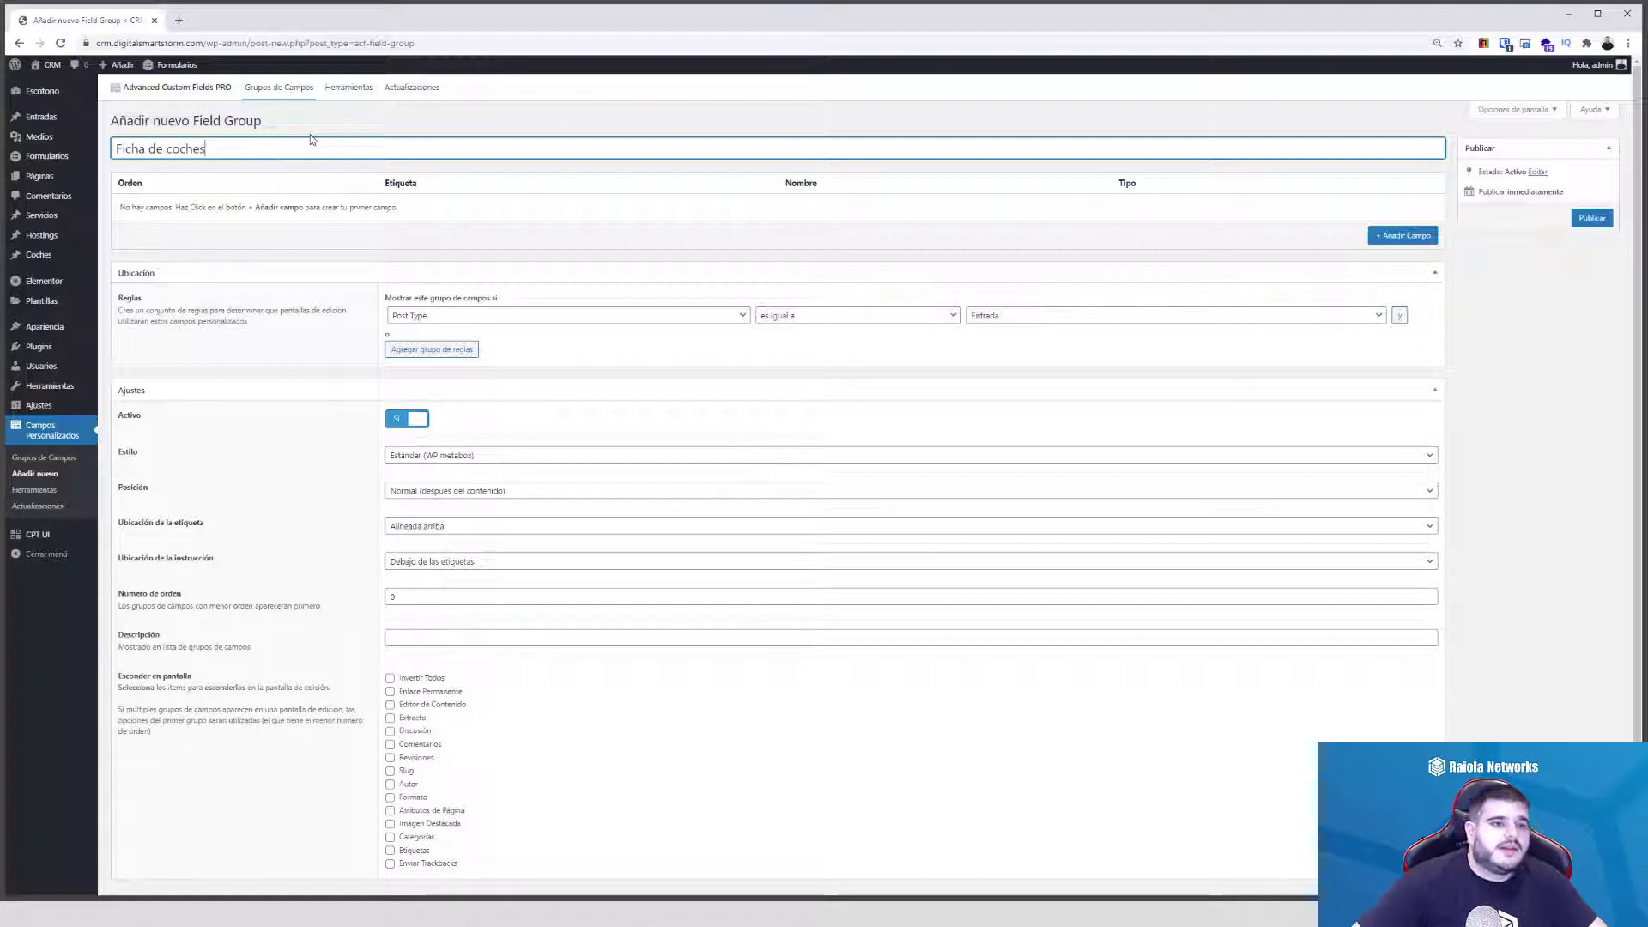
# - Set the field group's location rule to Post Type es igual a Coche
pyautogui.click(474, 318)
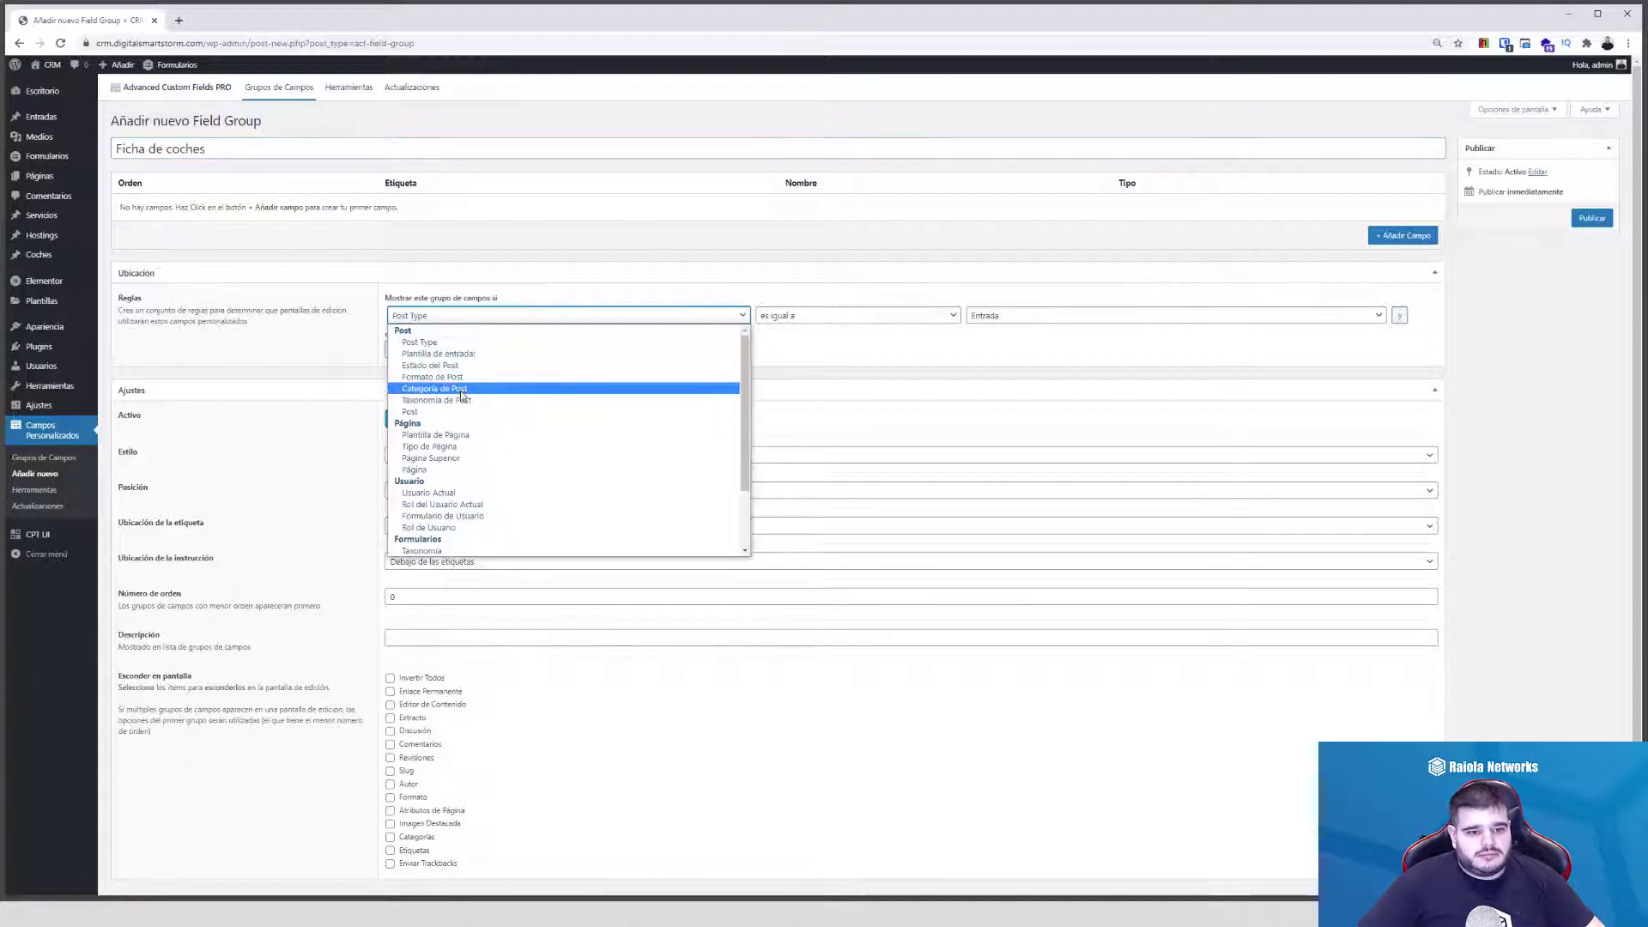
pyautogui.click(421, 342)
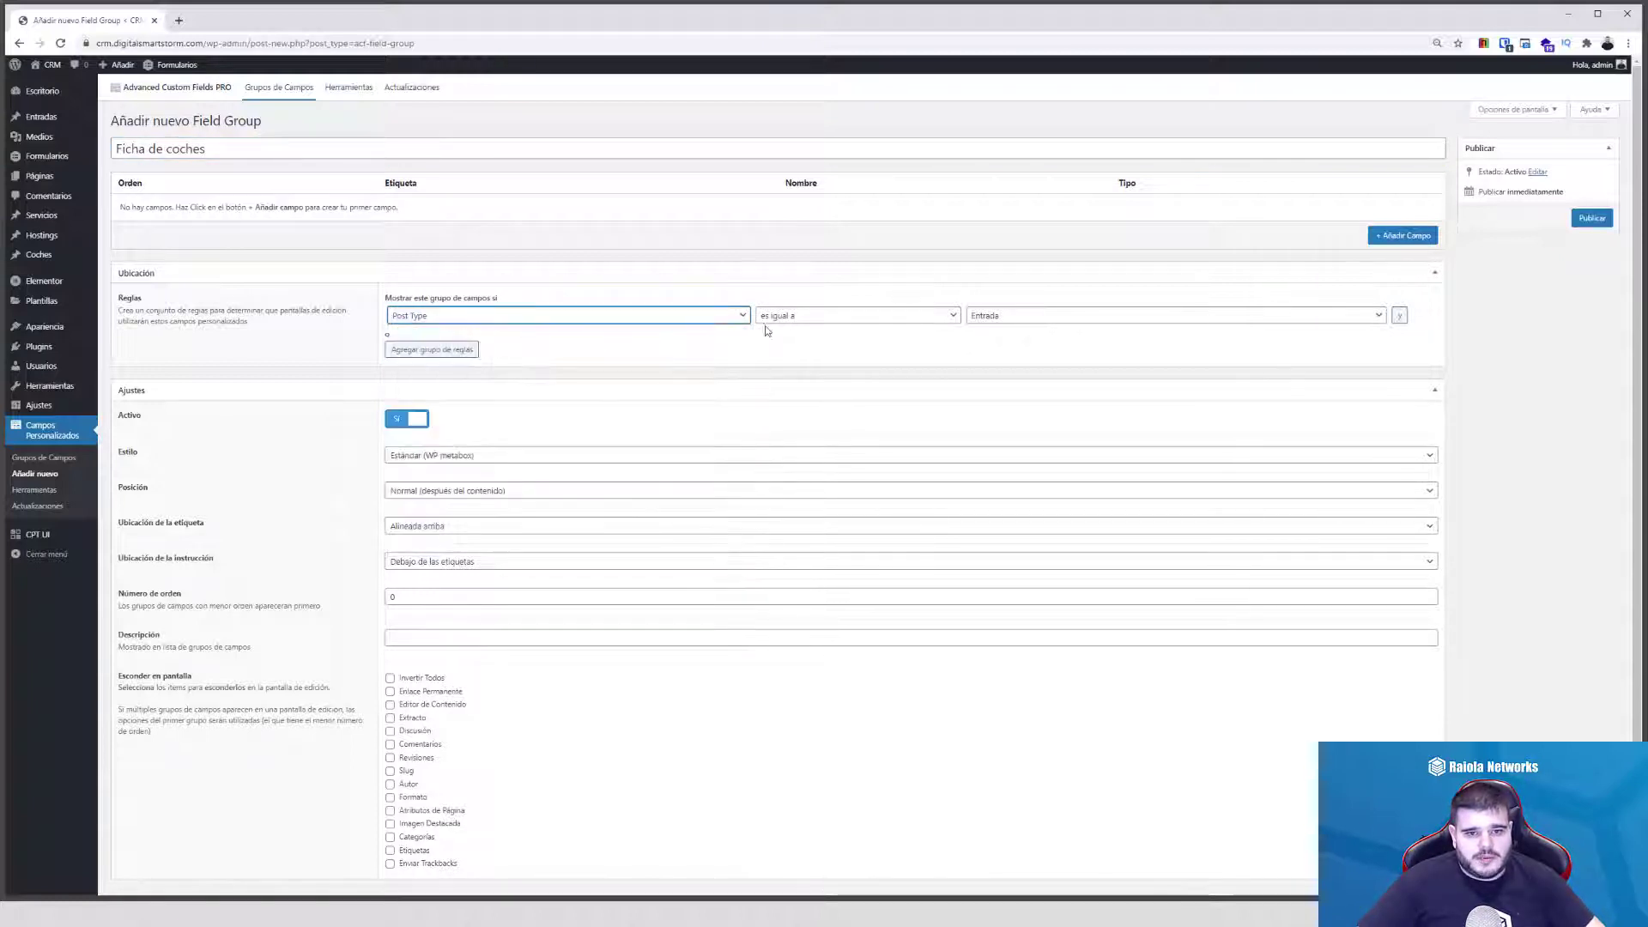
pyautogui.click(772, 316)
pyautogui.click(777, 326)
pyautogui.click(1092, 324)
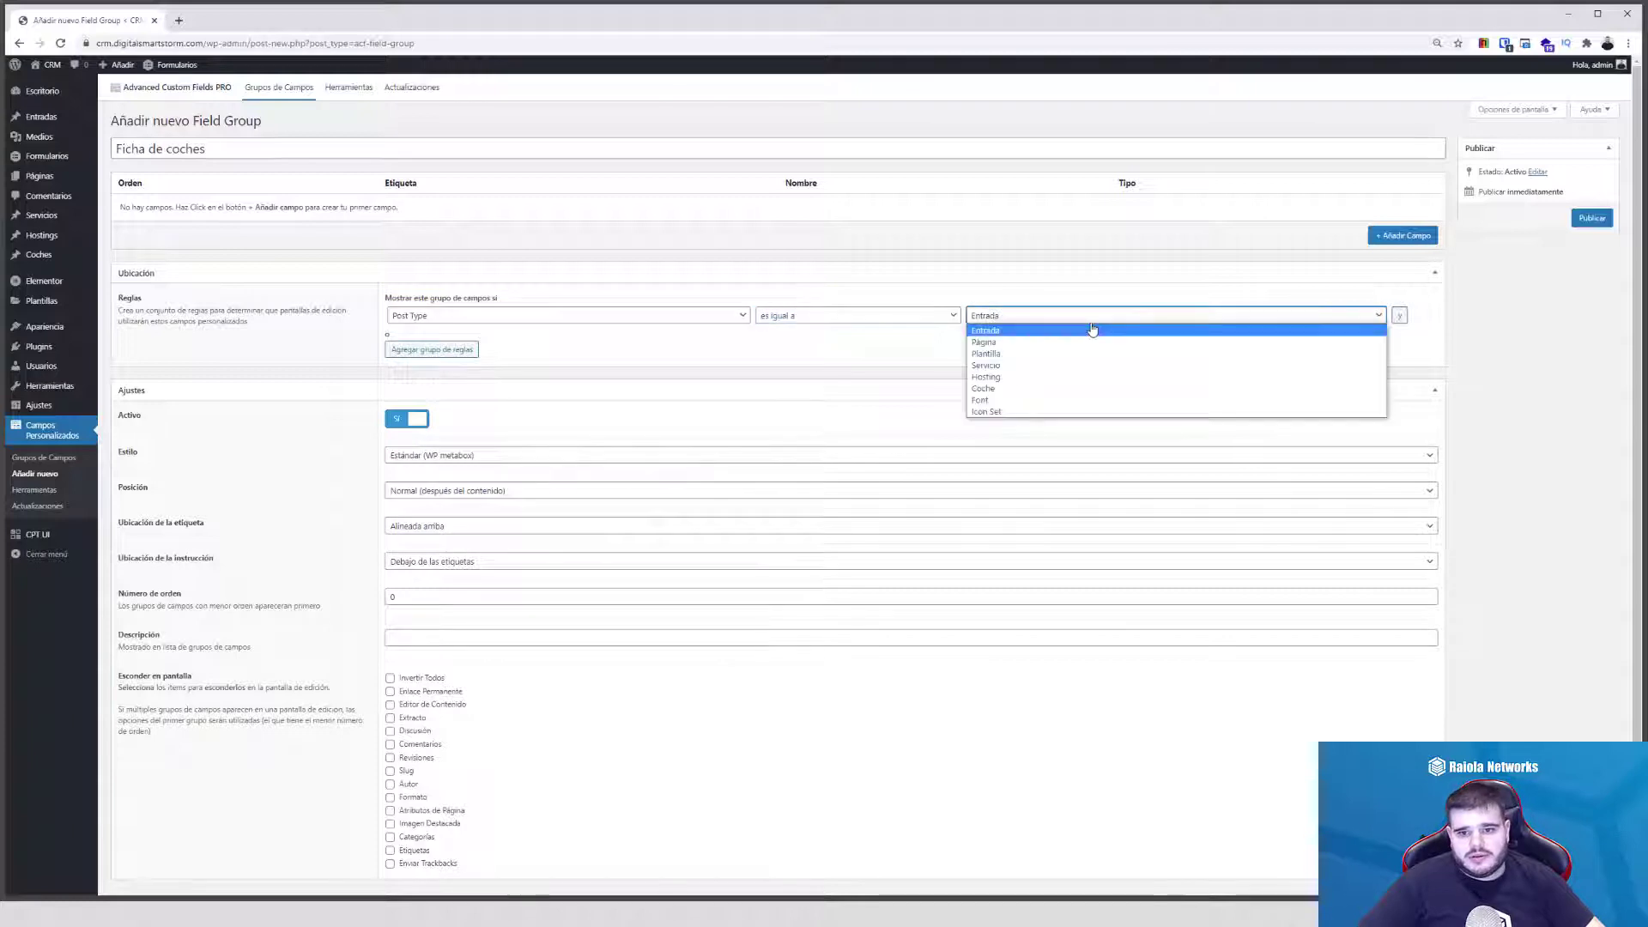
pyautogui.click(1003, 391)
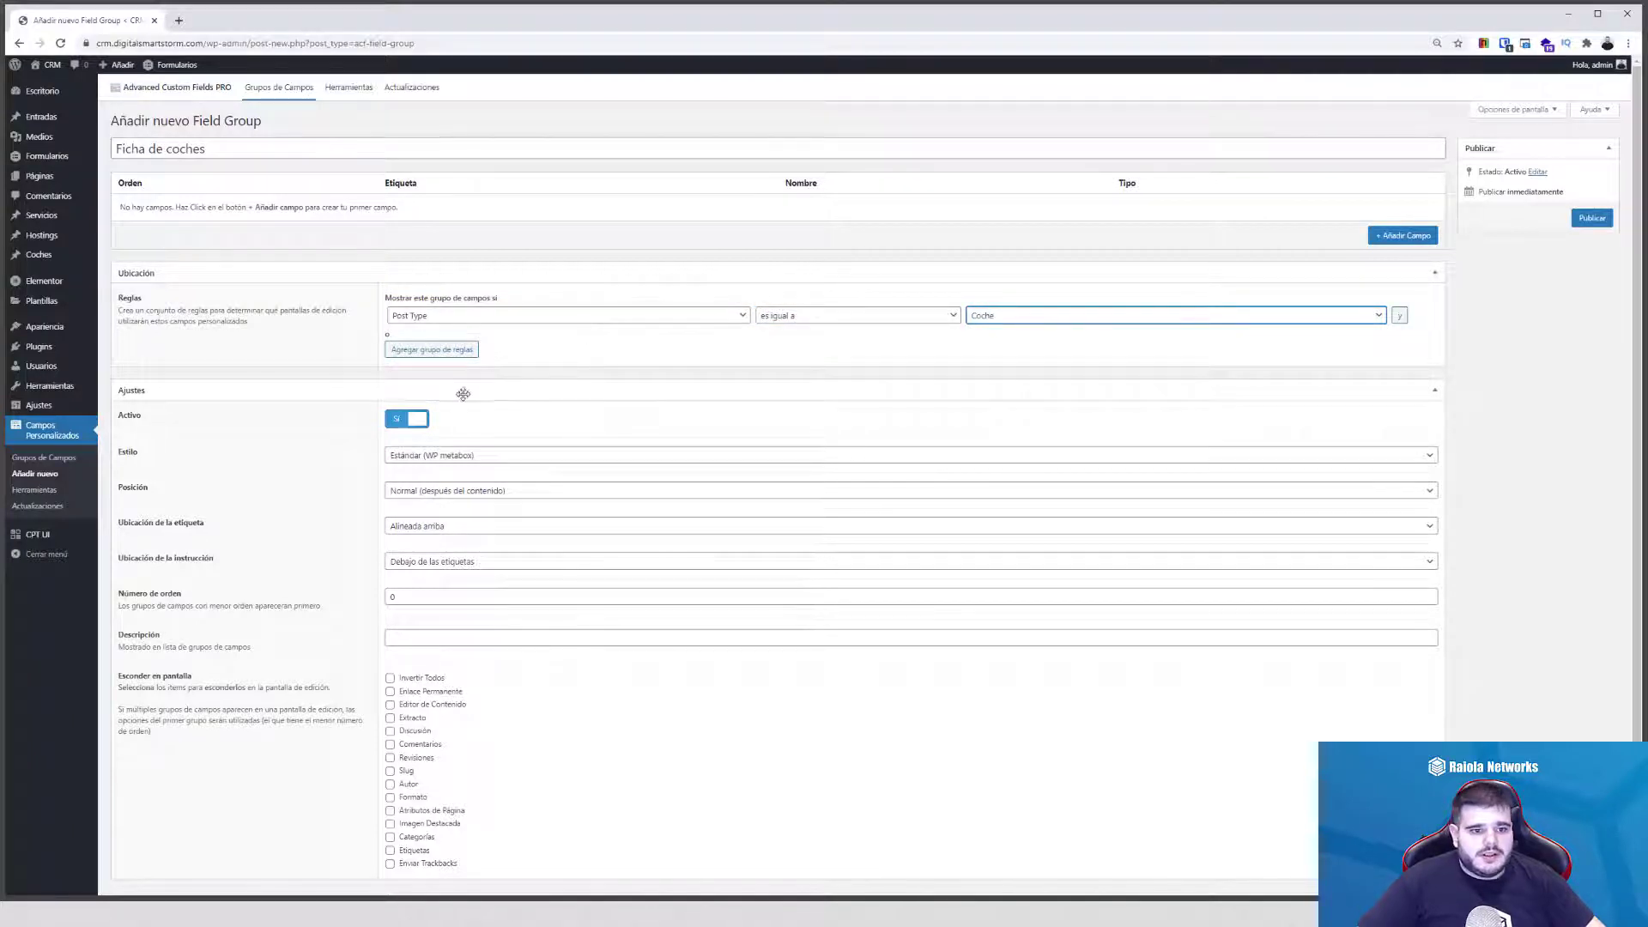
# - Try the Taxonomía de Post and Tipo de Página parameters in the location rule and view the values each one offers
pyautogui.click(531, 318)
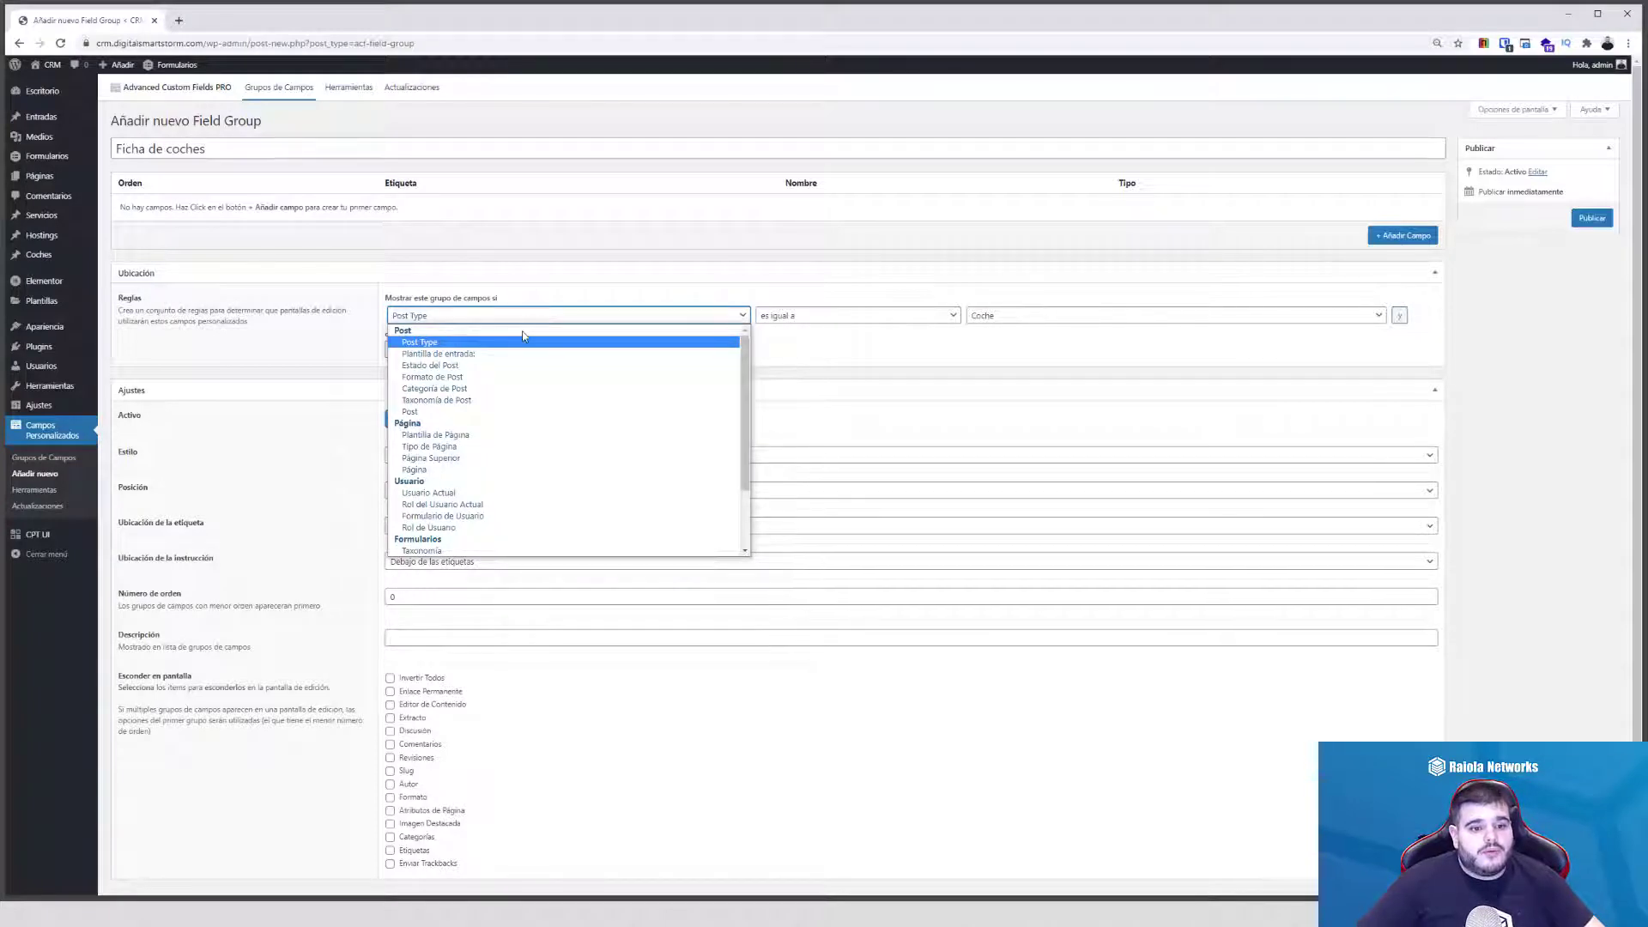
pyautogui.click(502, 401)
pyautogui.click(1095, 317)
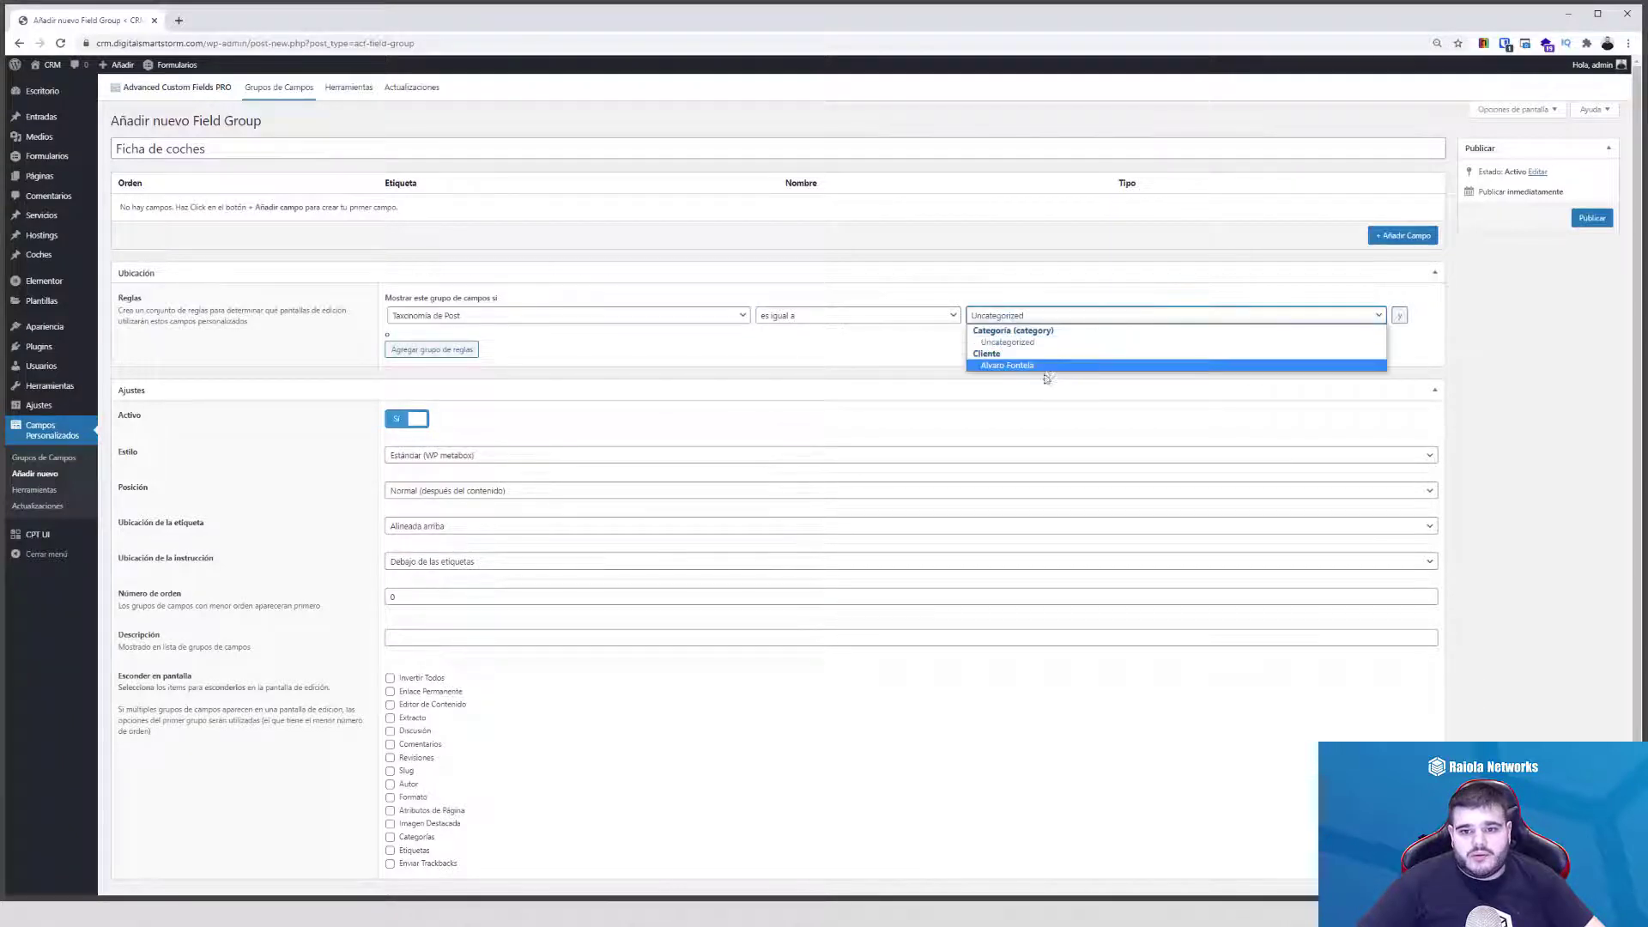
pyautogui.click(560, 319)
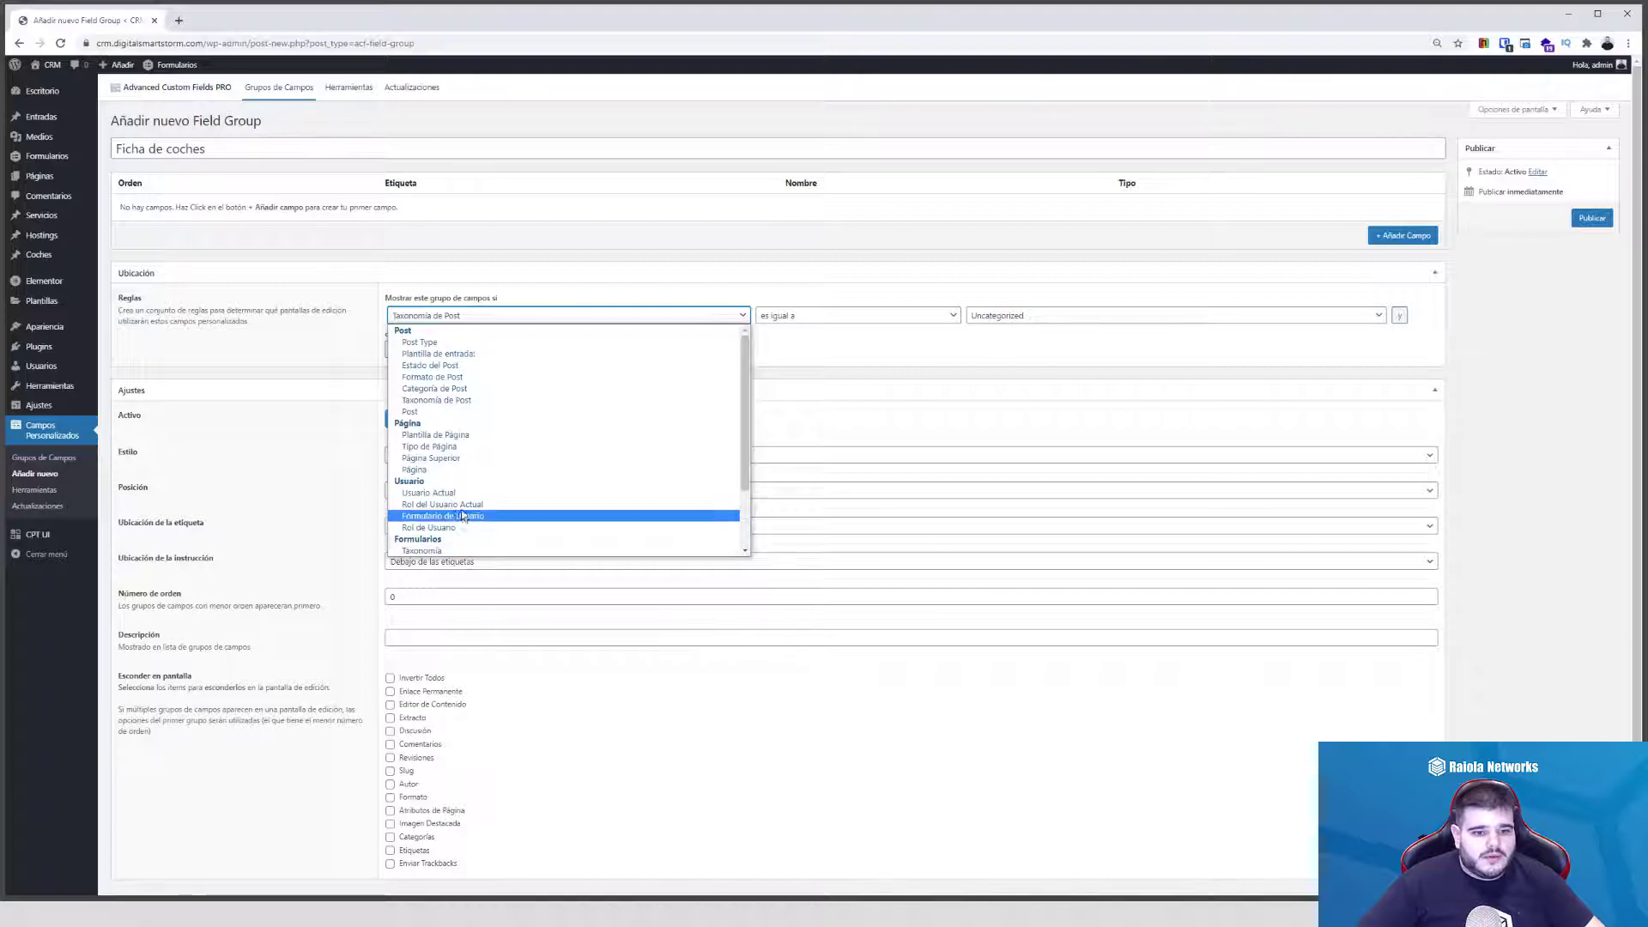
pyautogui.scroll(-3, 464, 511)
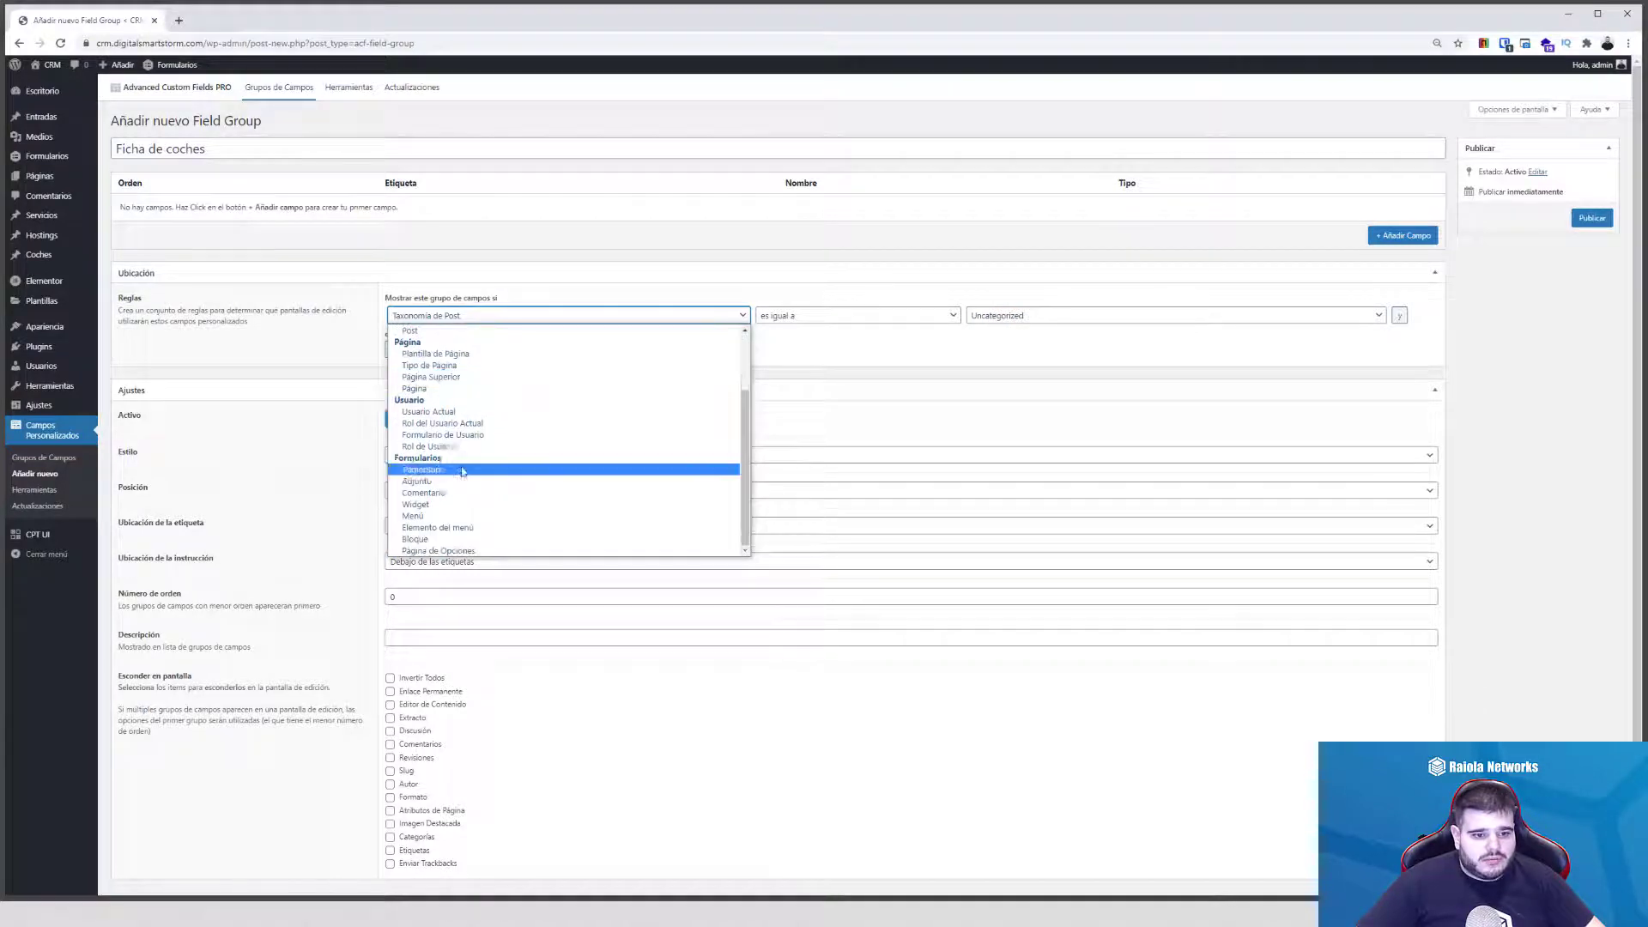
pyautogui.scroll(3, 463, 498)
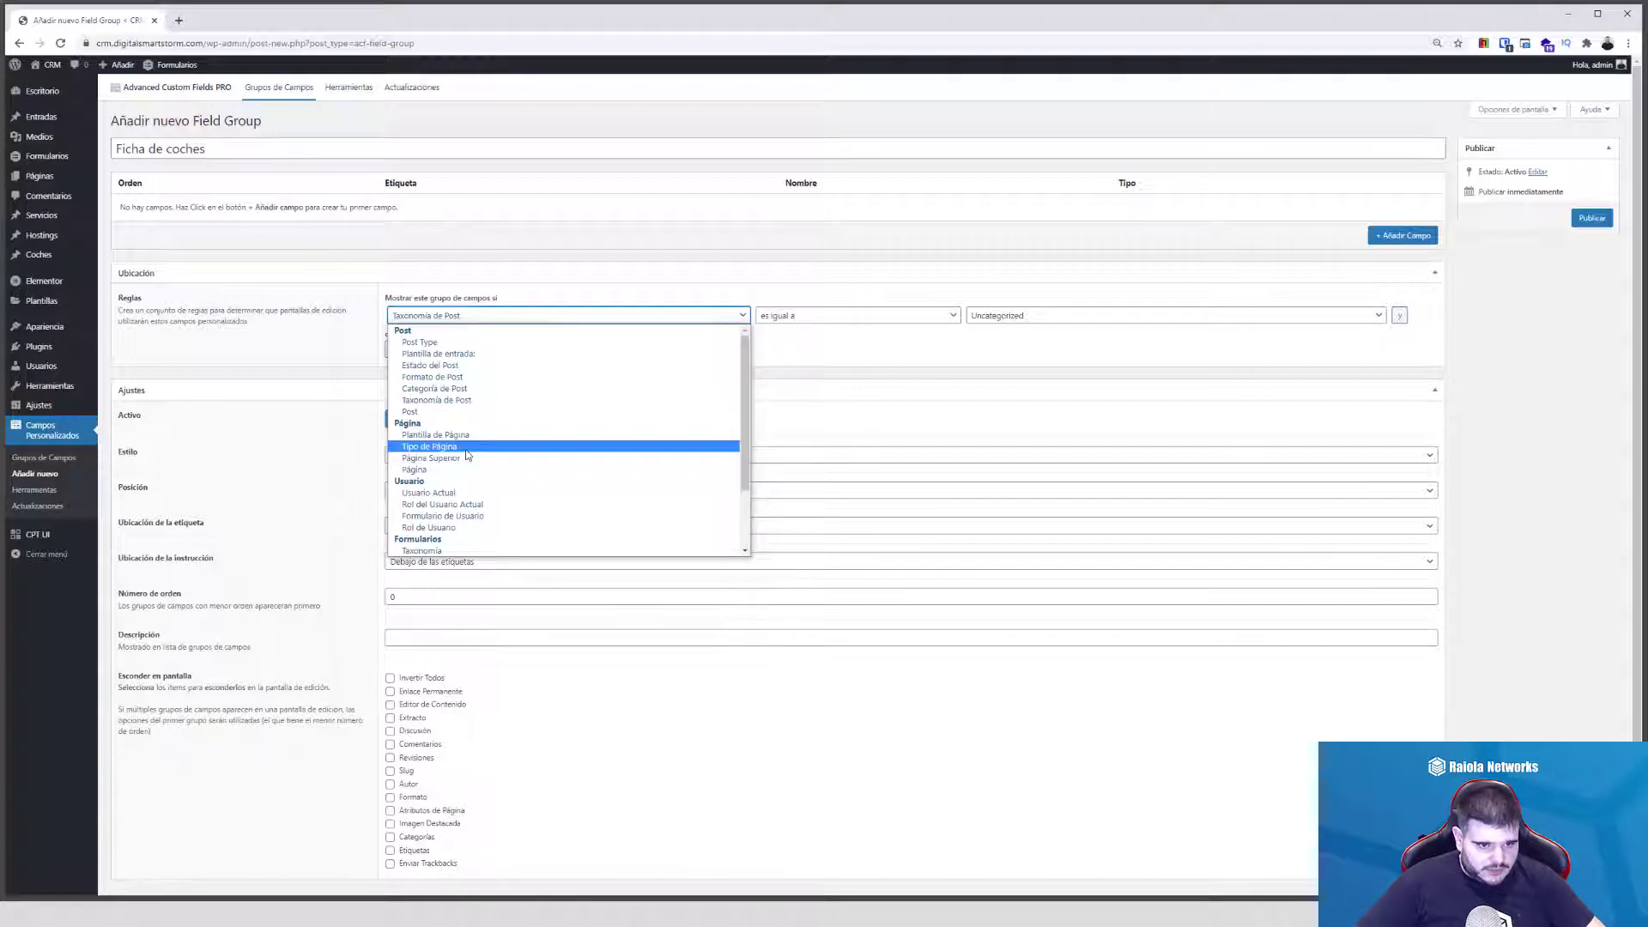
pyautogui.click(466, 450)
pyautogui.click(983, 317)
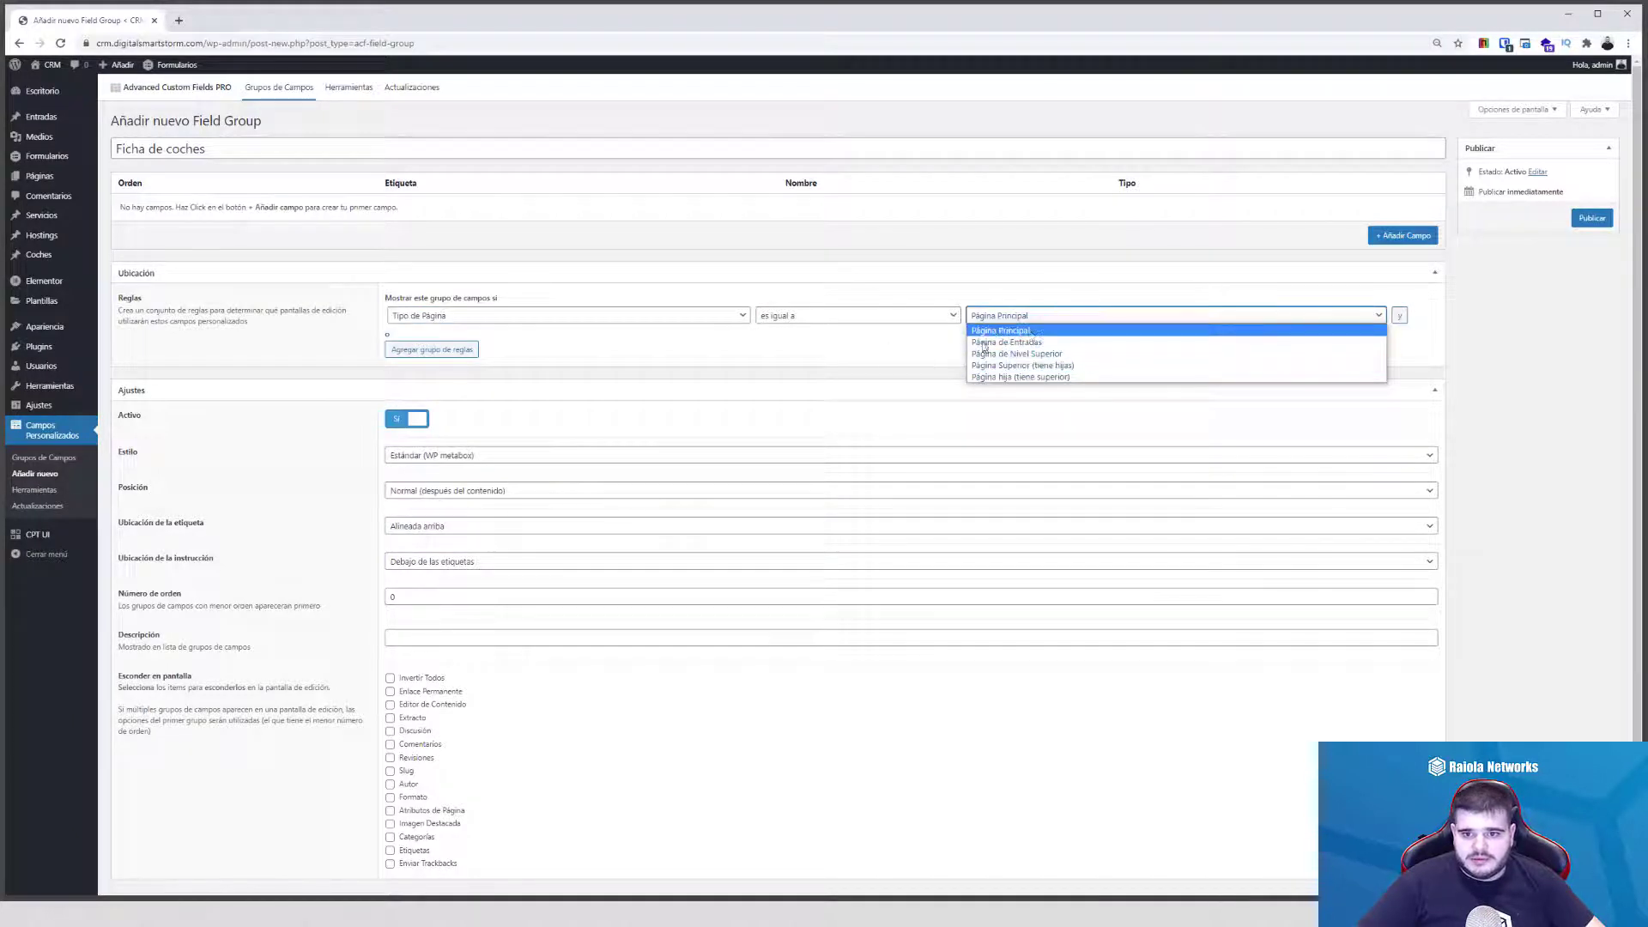
pyautogui.click(526, 317)
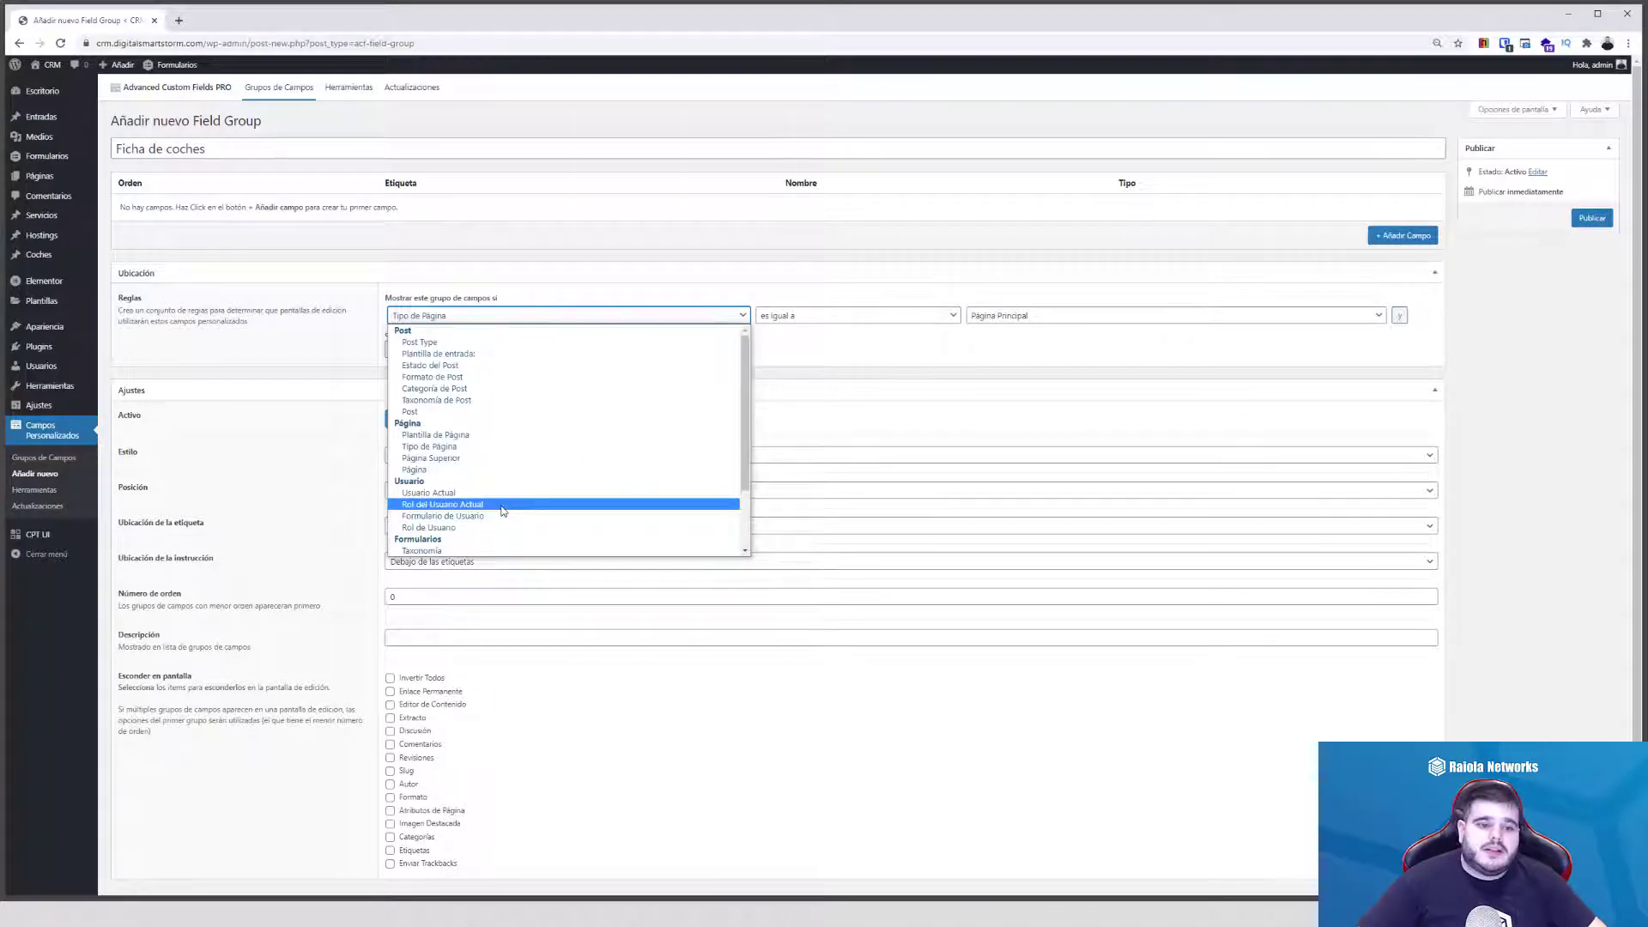
pyautogui.scroll(-2, 503, 512)
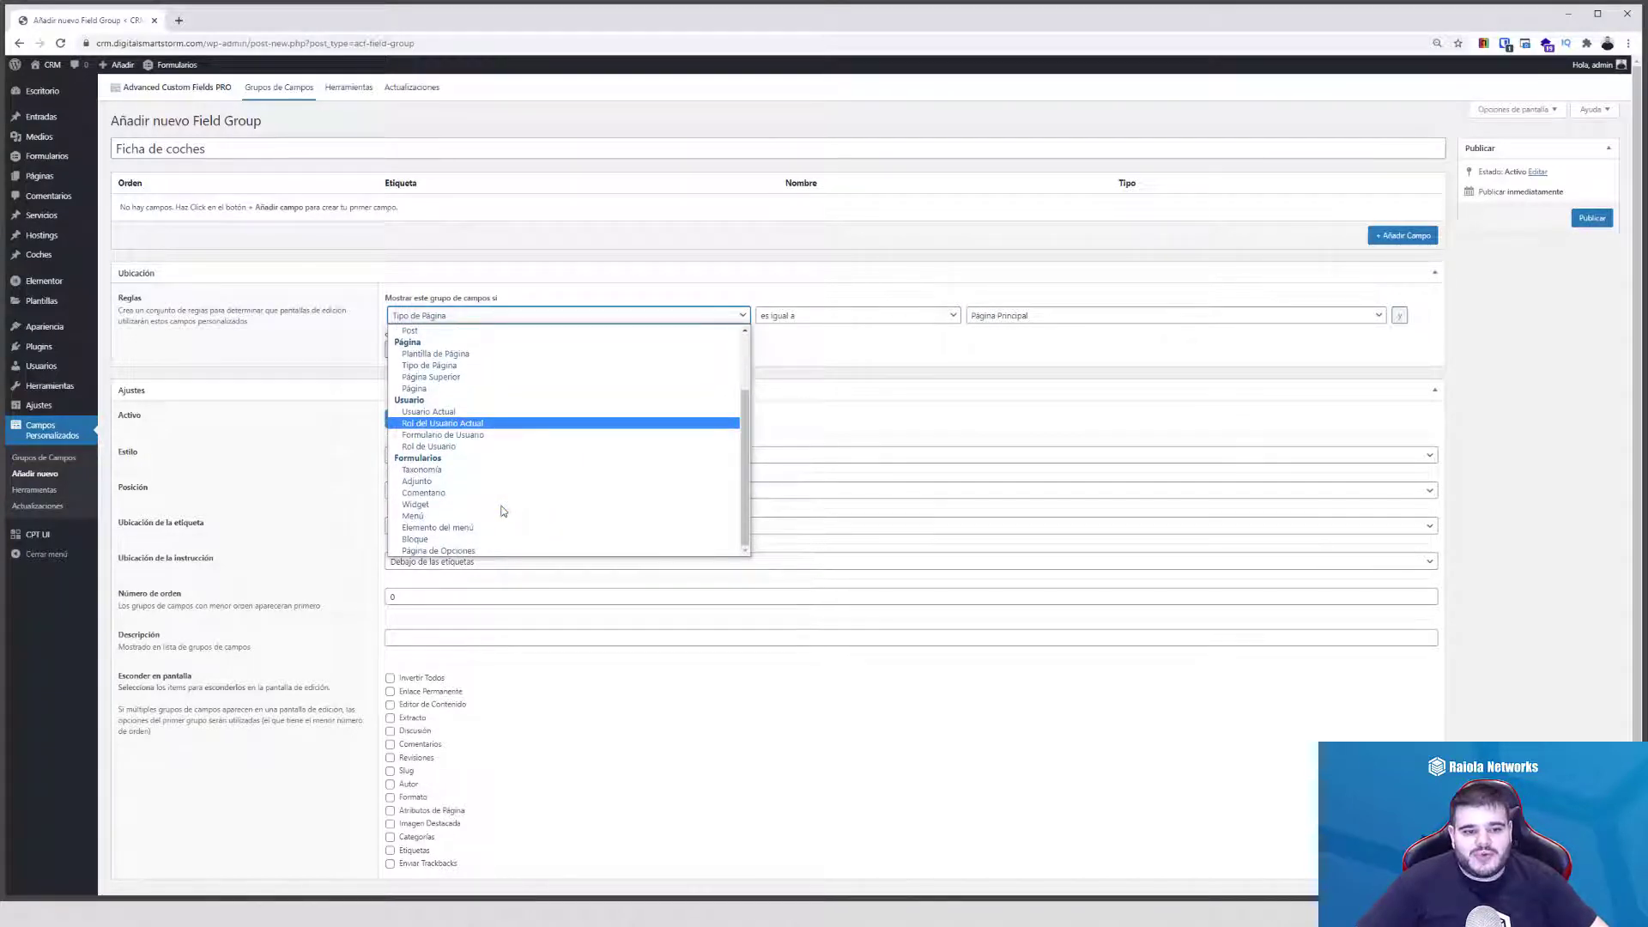
pyautogui.scroll(2, 503, 512)
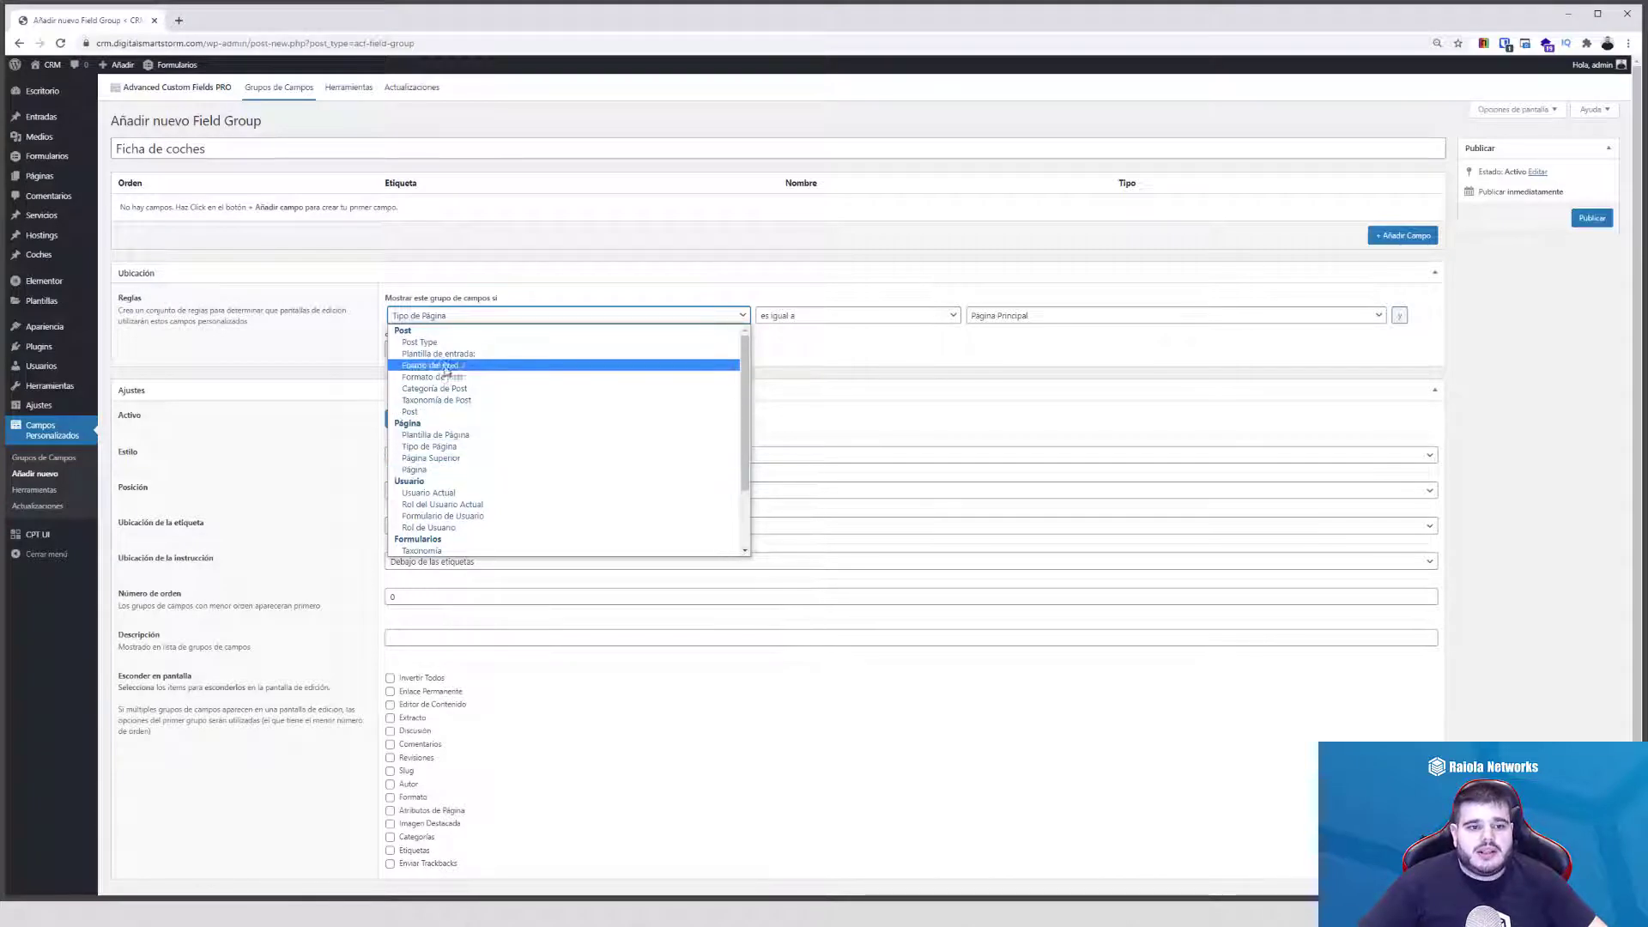
# - Restore the location rule to Post Type with the value Coche
pyautogui.click(421, 342)
pyautogui.click(1061, 321)
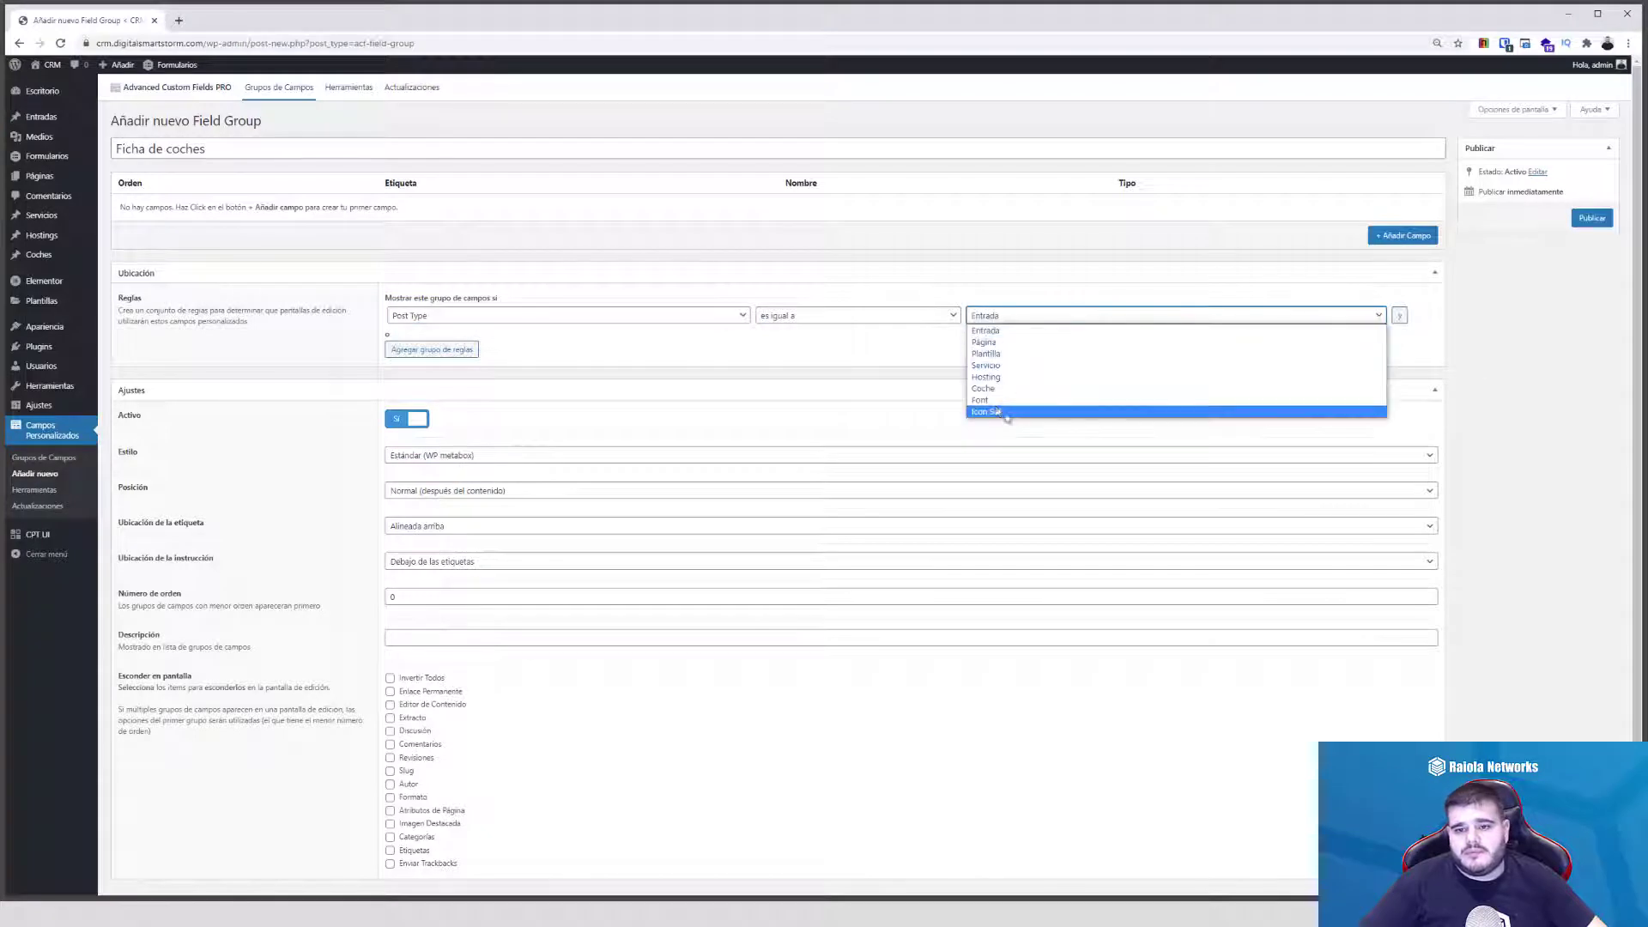
pyautogui.click(989, 392)
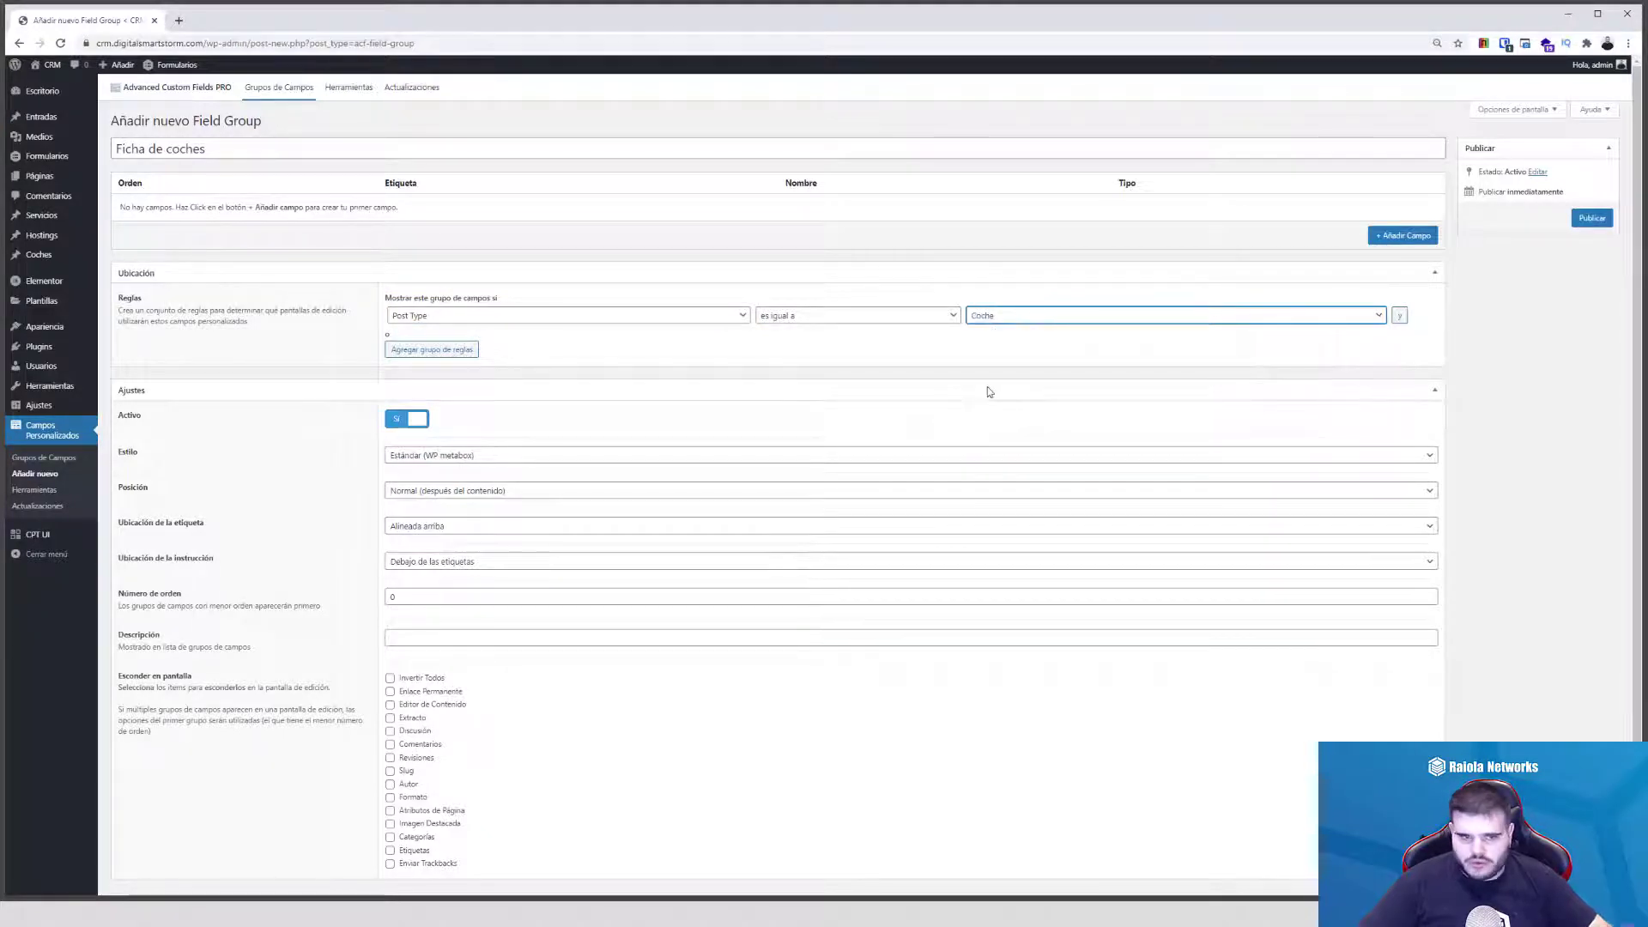
# - Try adding a second "y" condition and a second rule group to the location rules, removing each one again
pyautogui.click(1400, 319)
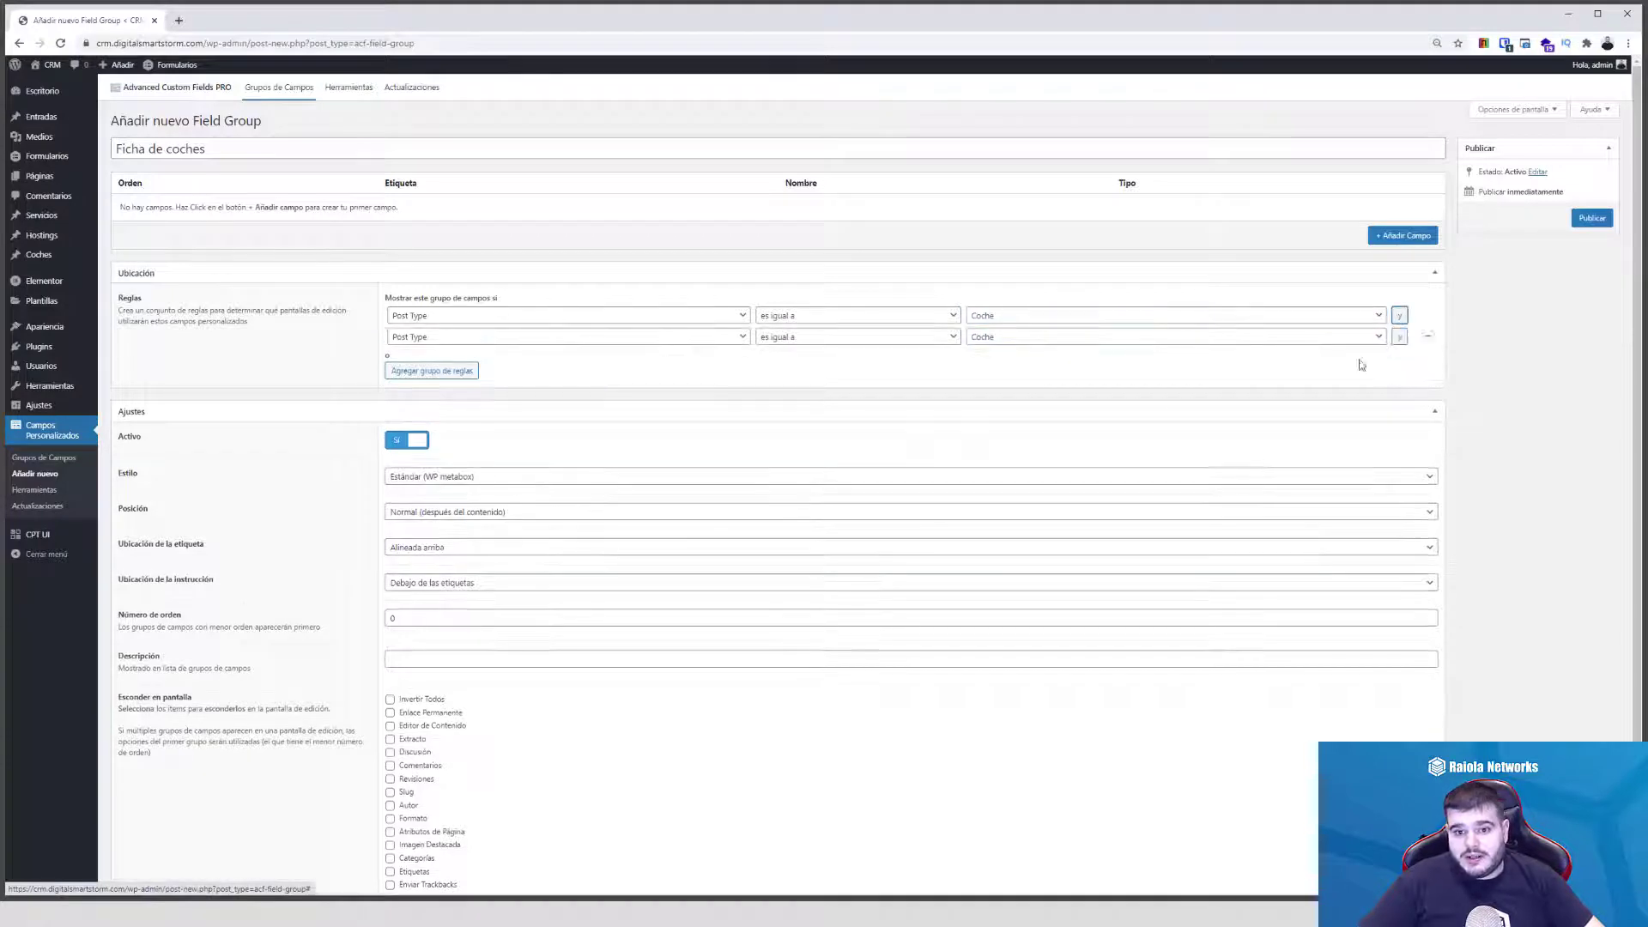
pyautogui.click(1422, 339)
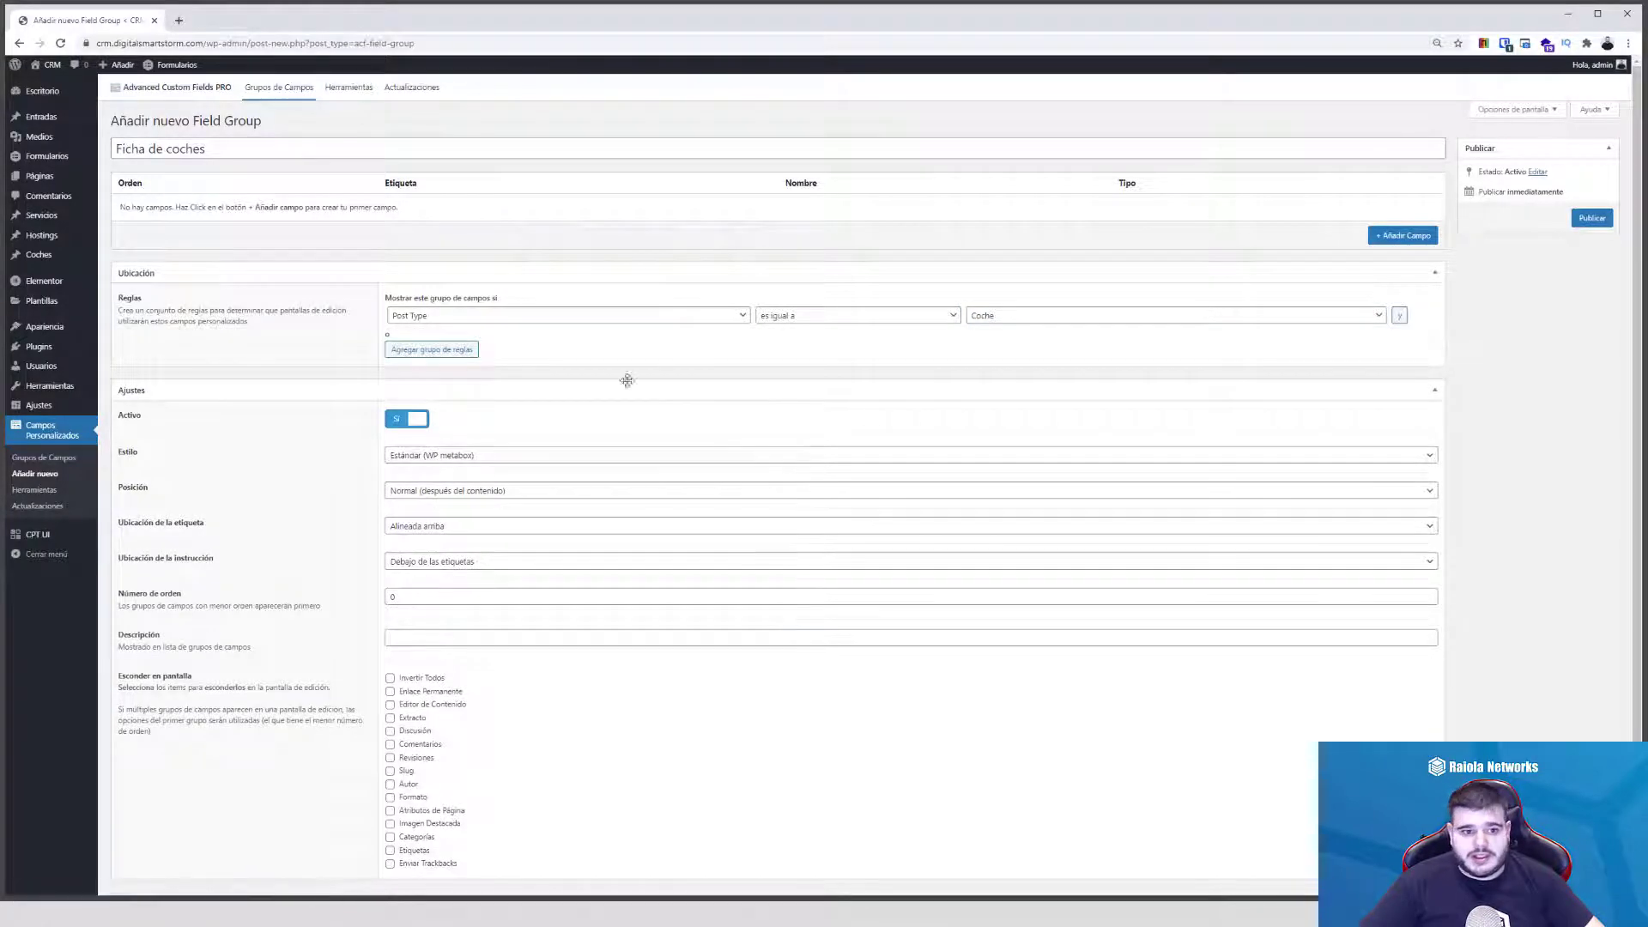
pyautogui.click(450, 350)
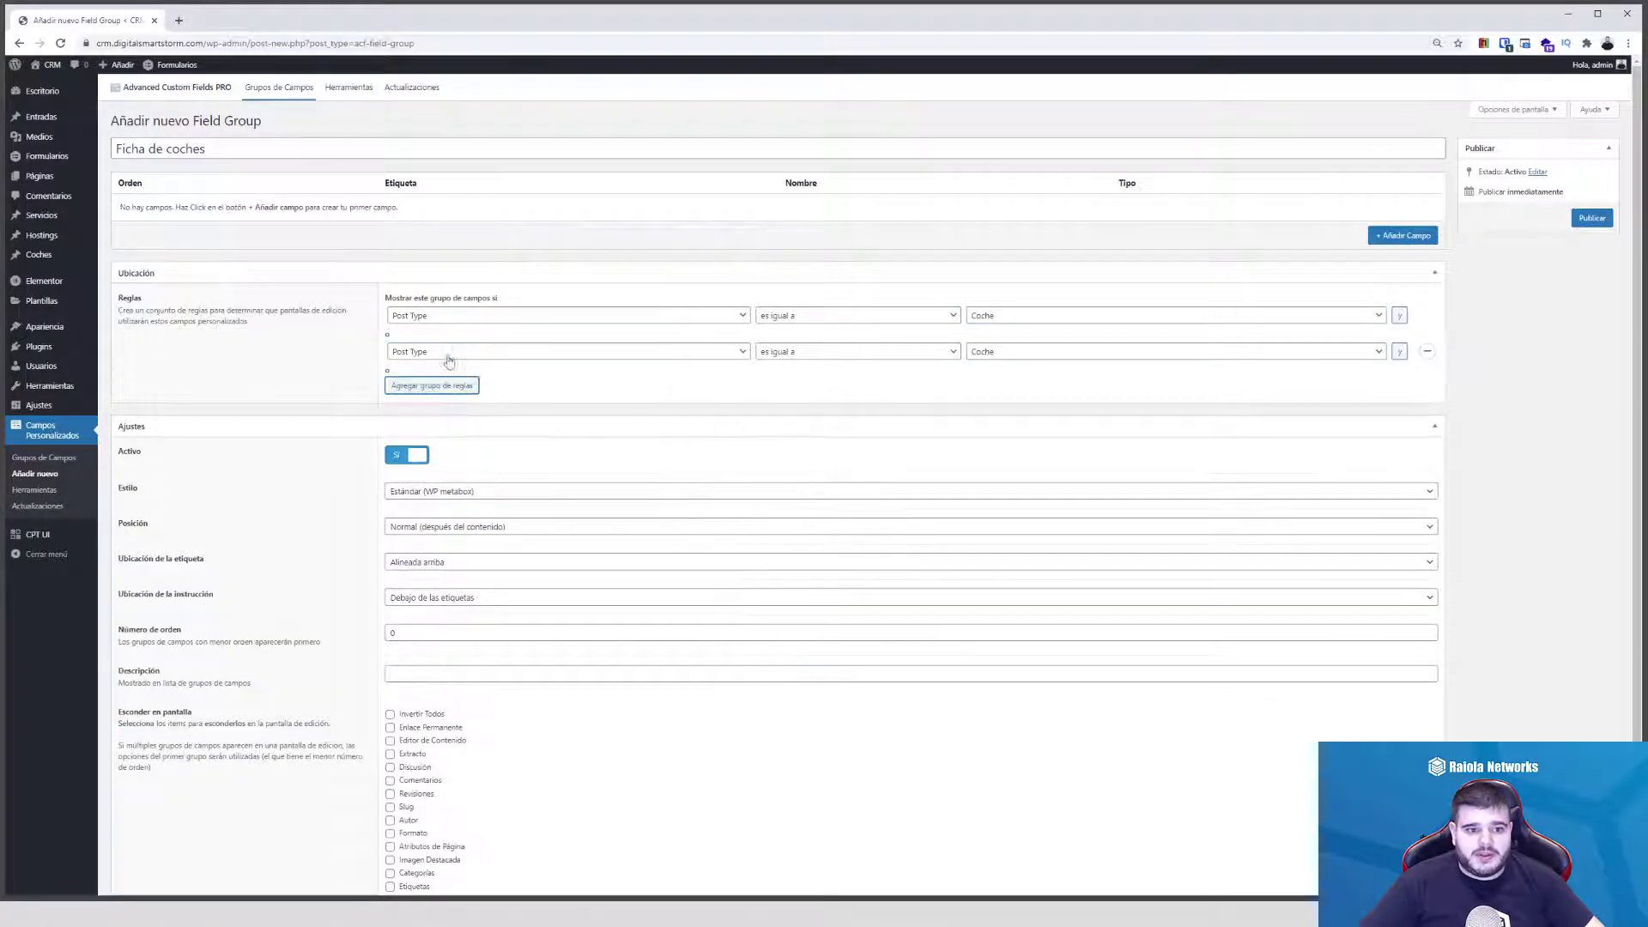
pyautogui.click(1427, 351)
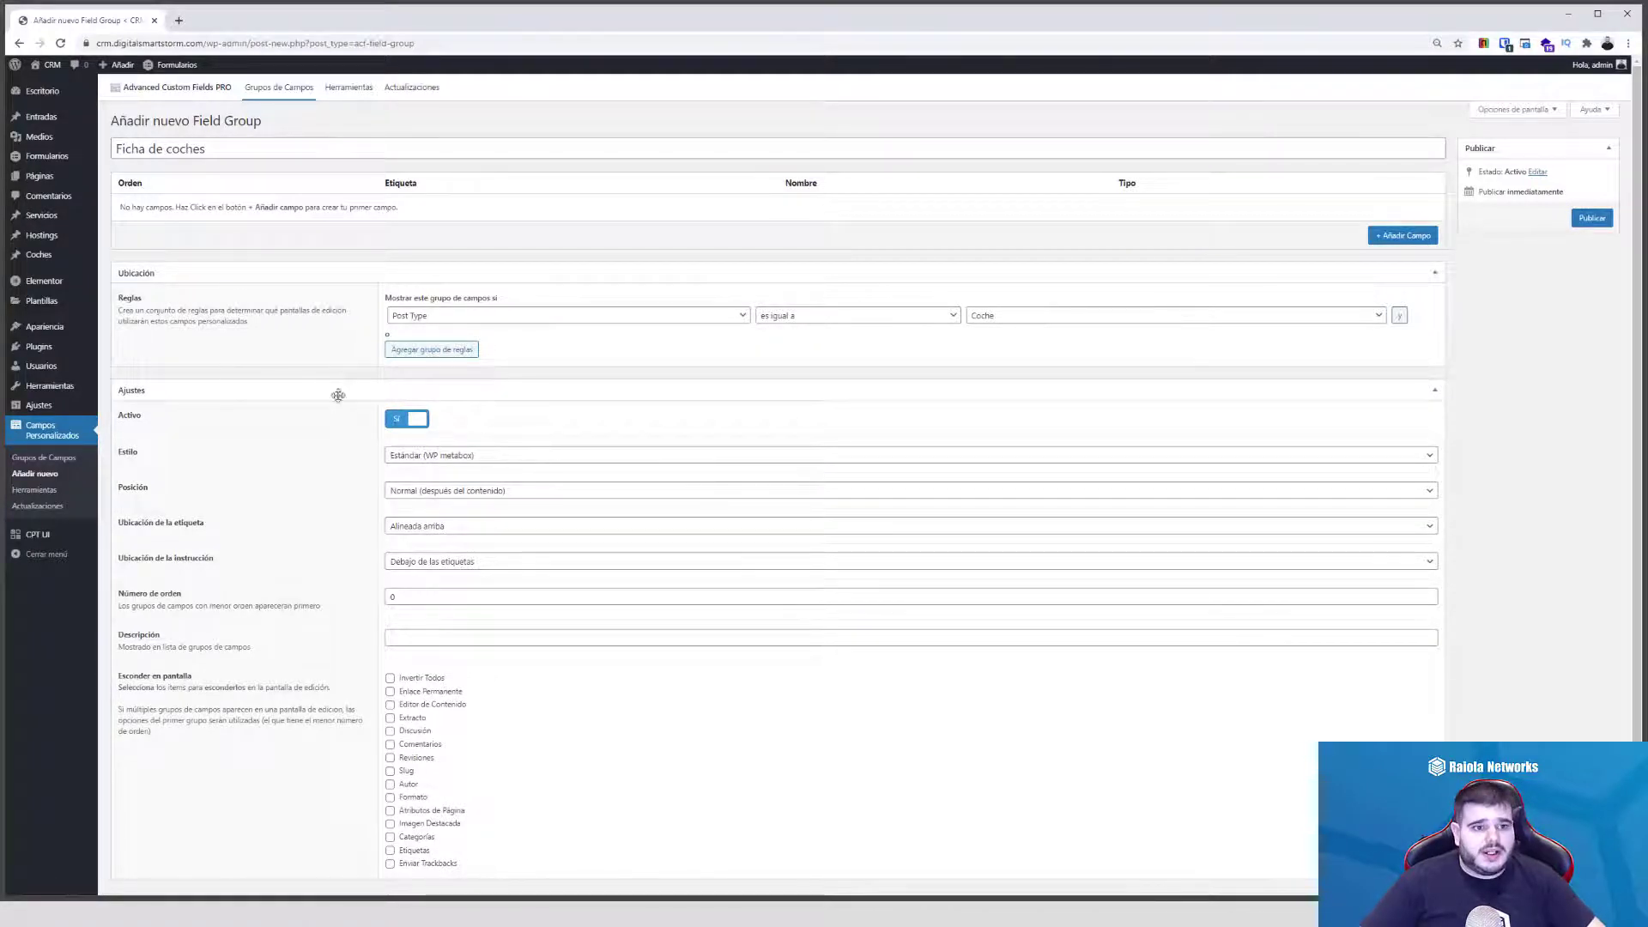
# - View the field group's style options and examine the boxes of a blank new post in a separate tab, returning to the posts list
pyautogui.scroll(-1, 335, 394)
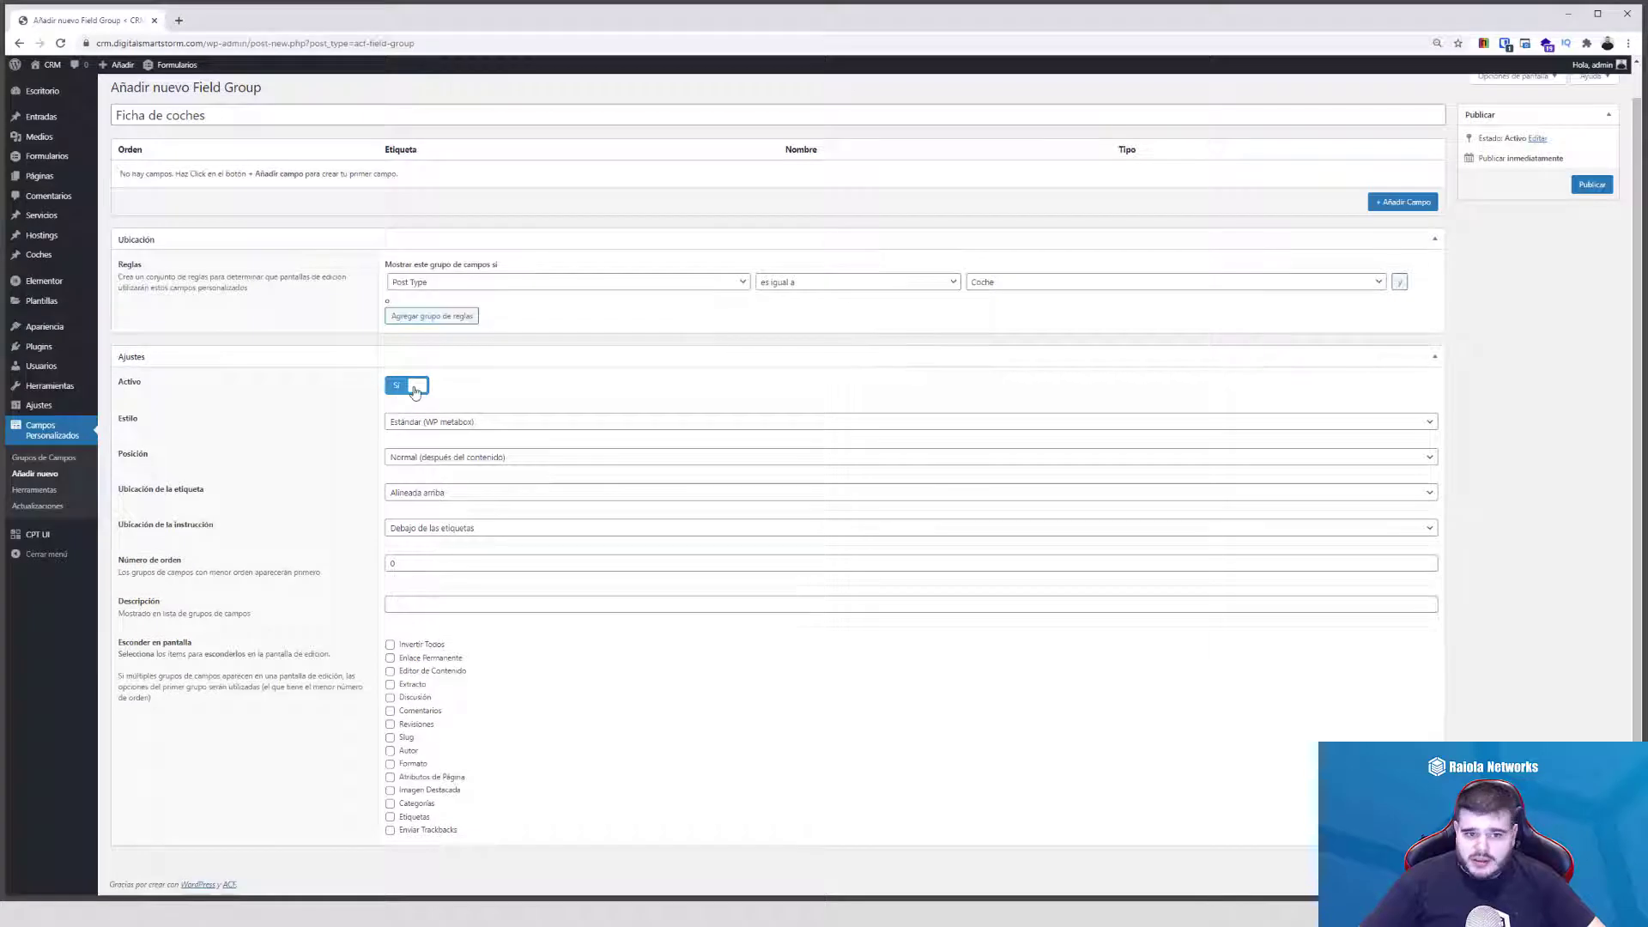
pyautogui.click(442, 423)
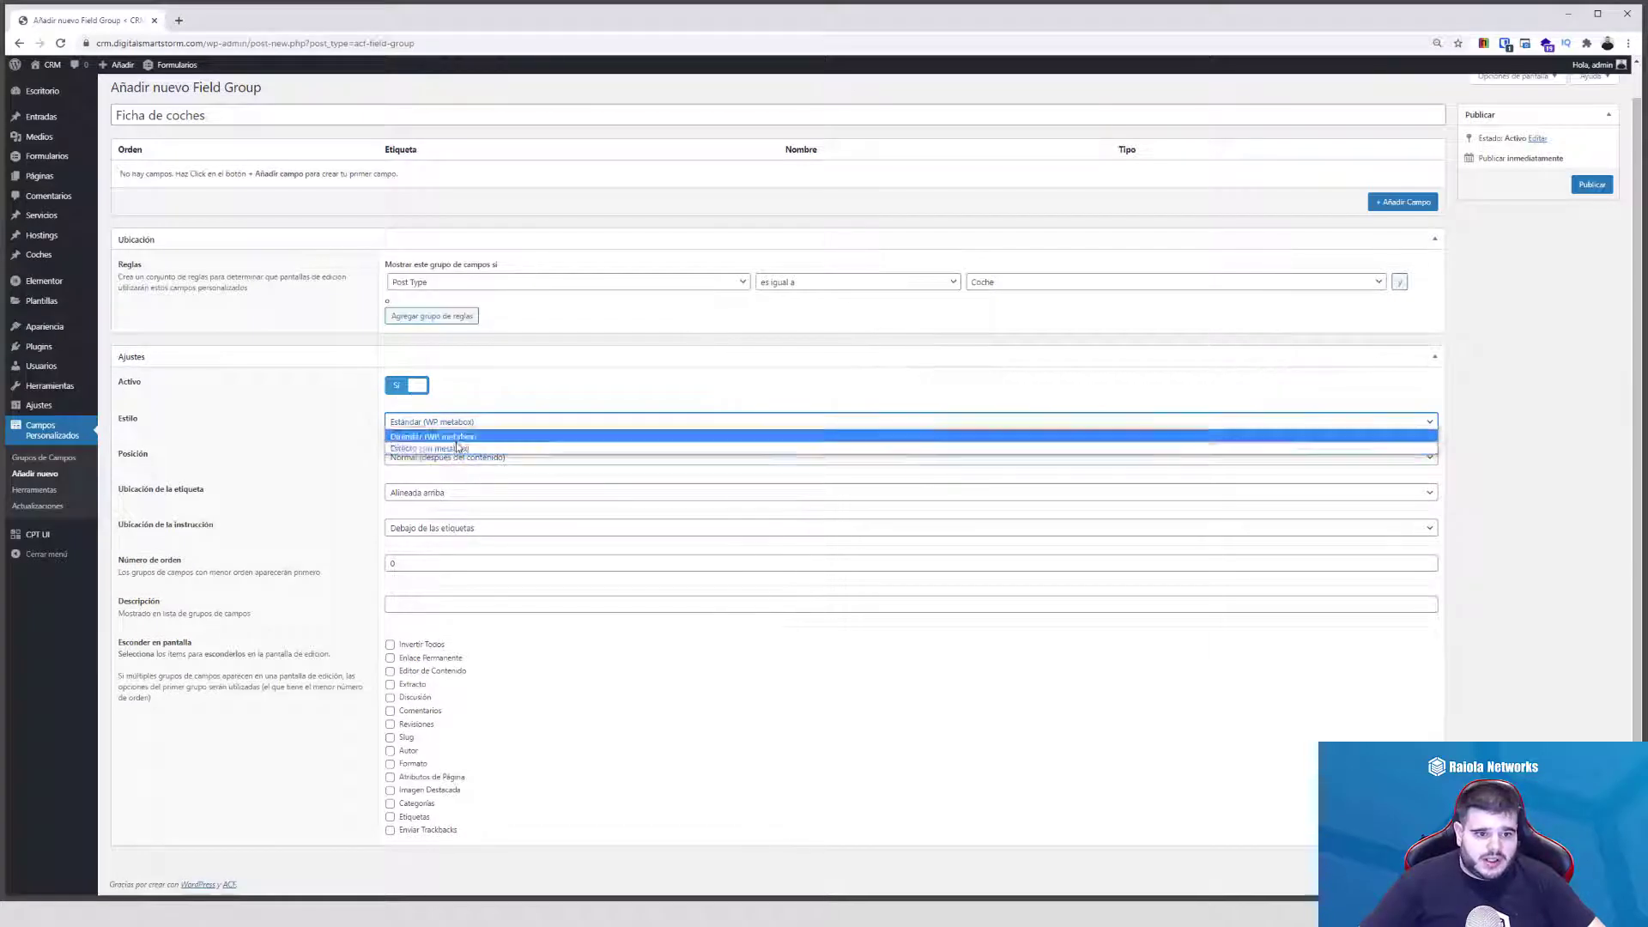
pyautogui.middleClick(43, 117)
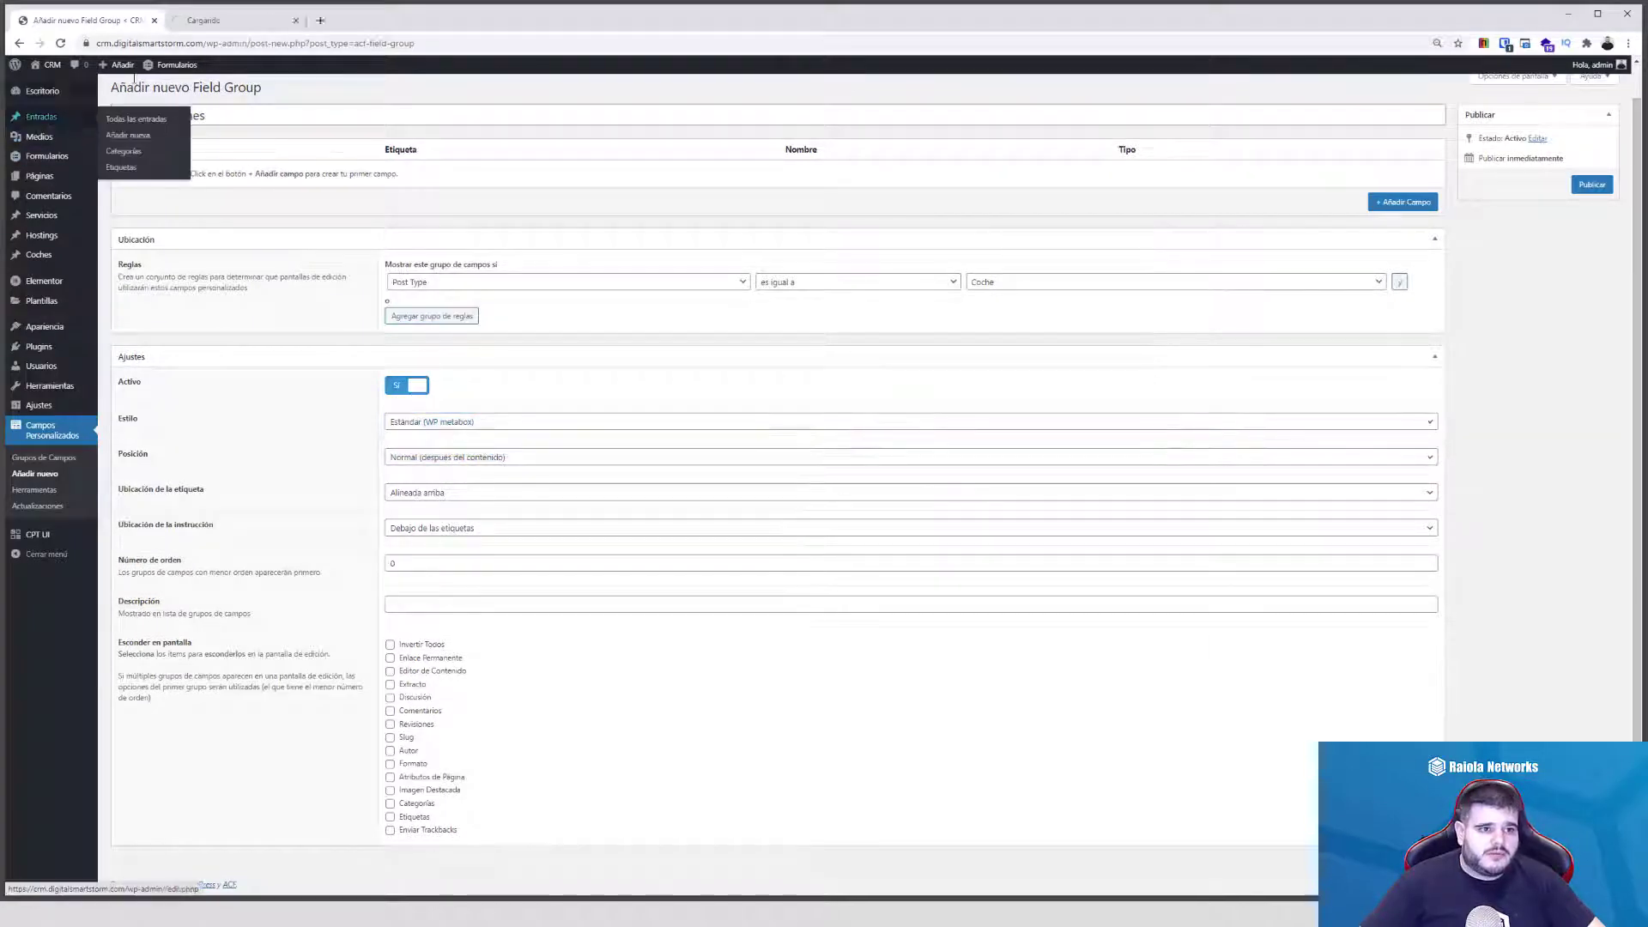
pyautogui.click(249, 20)
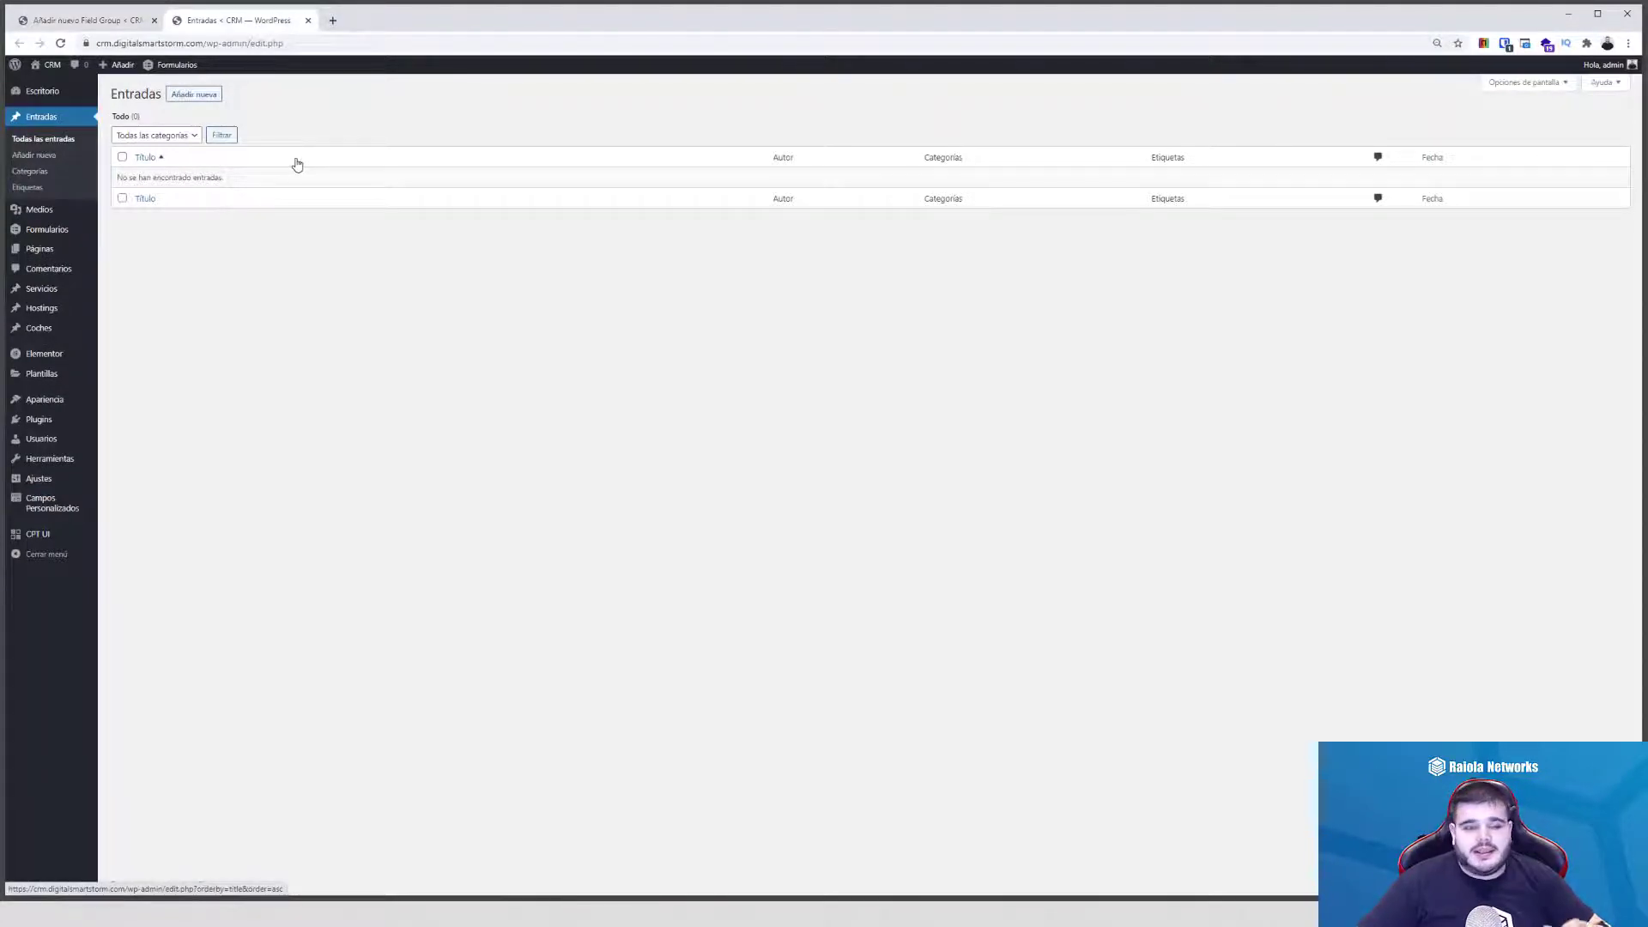
pyautogui.click(194, 96)
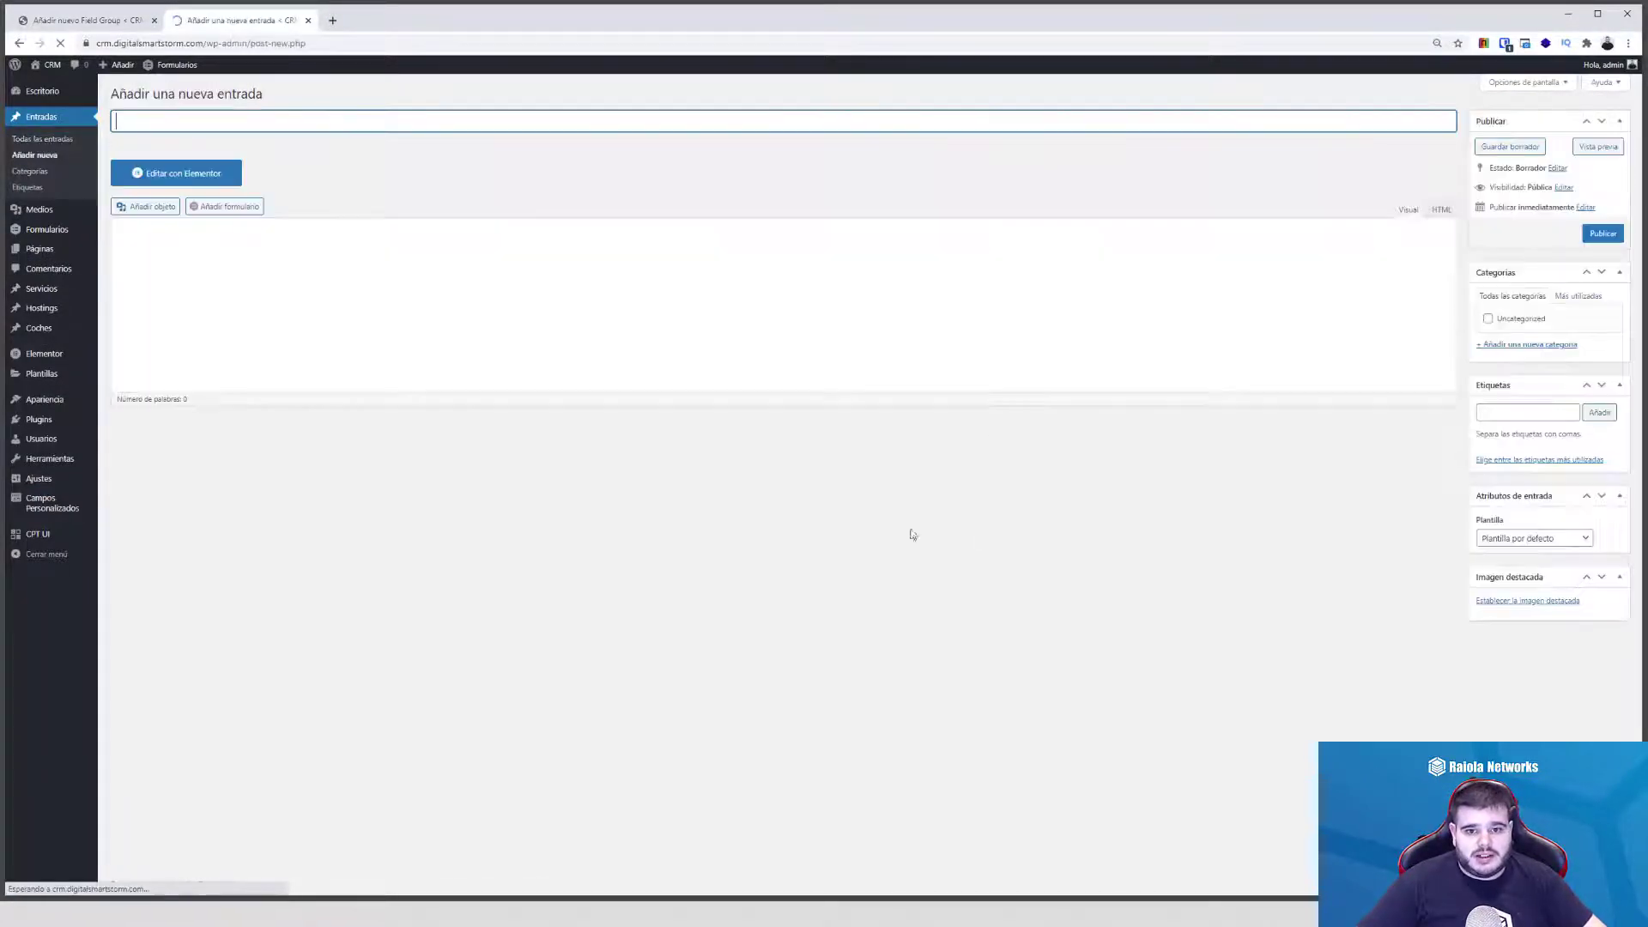
pyautogui.click(19, 45)
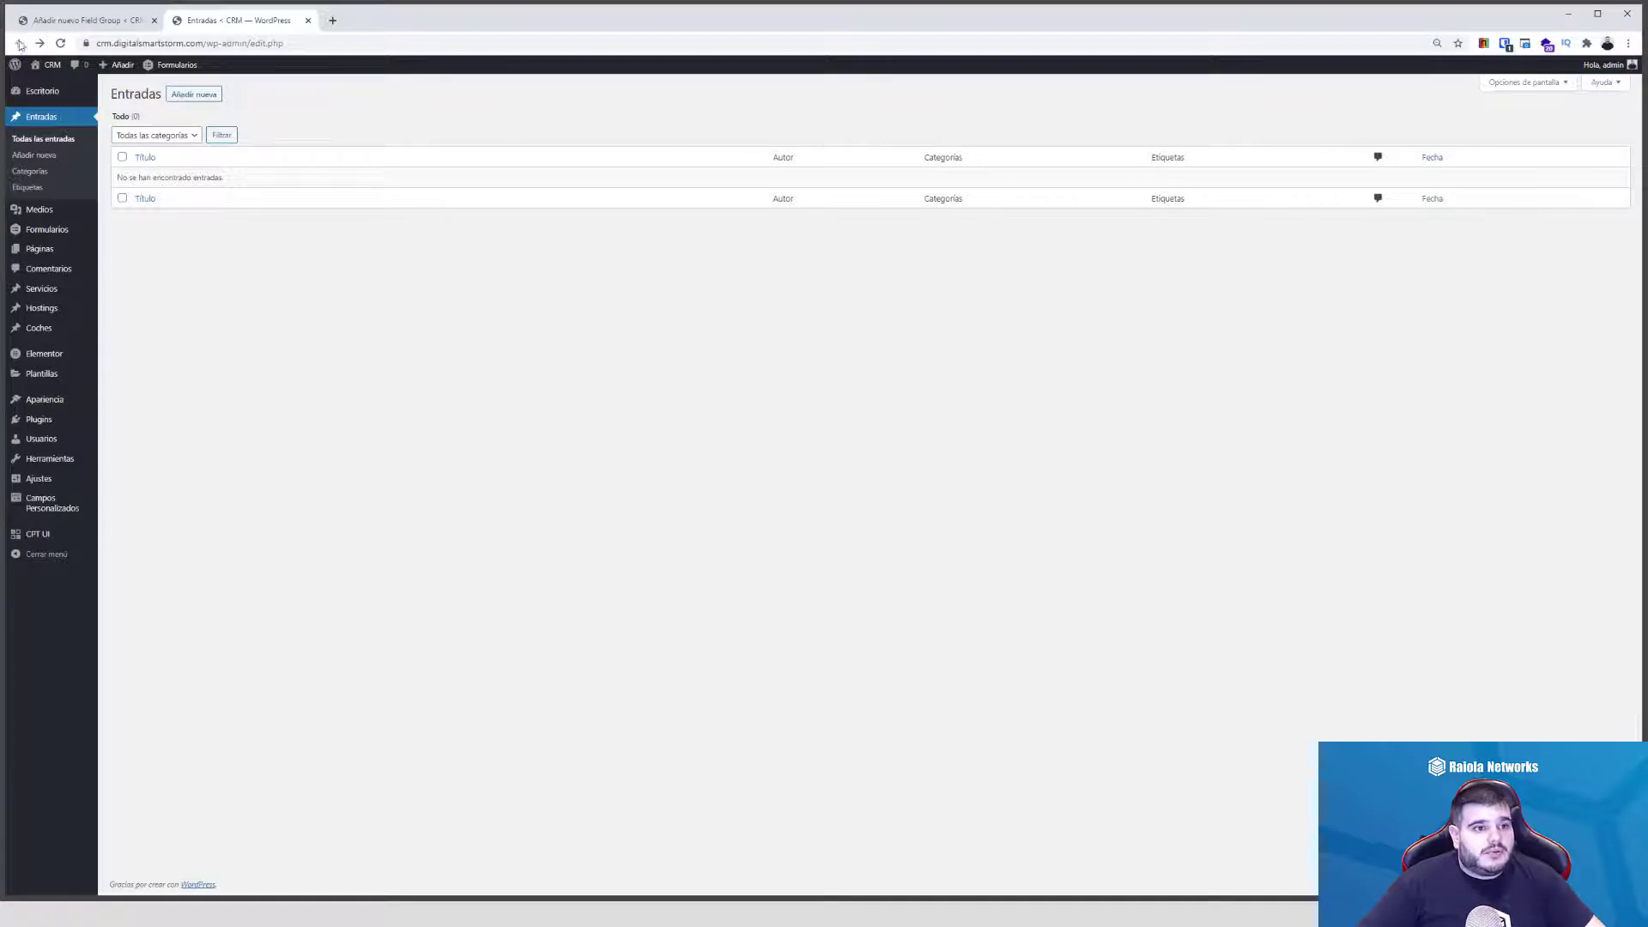
# - Return to the field group tab and view the options offered for its style and position settings
pyautogui.click(86, 20)
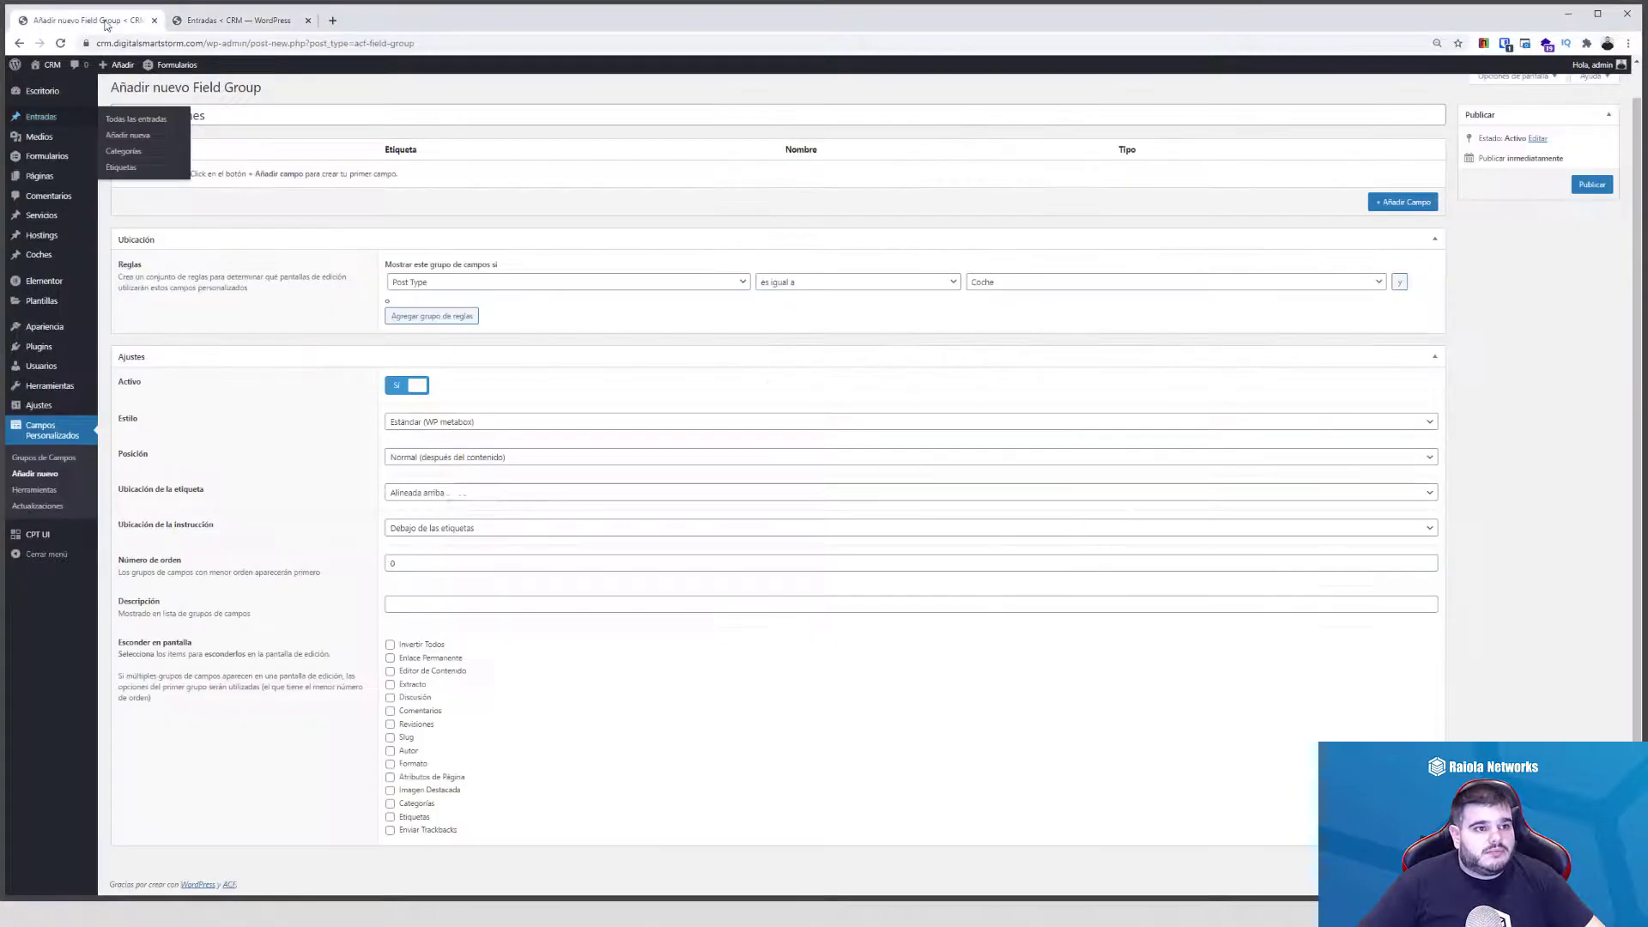
pyautogui.click(491, 429)
pyautogui.click(490, 429)
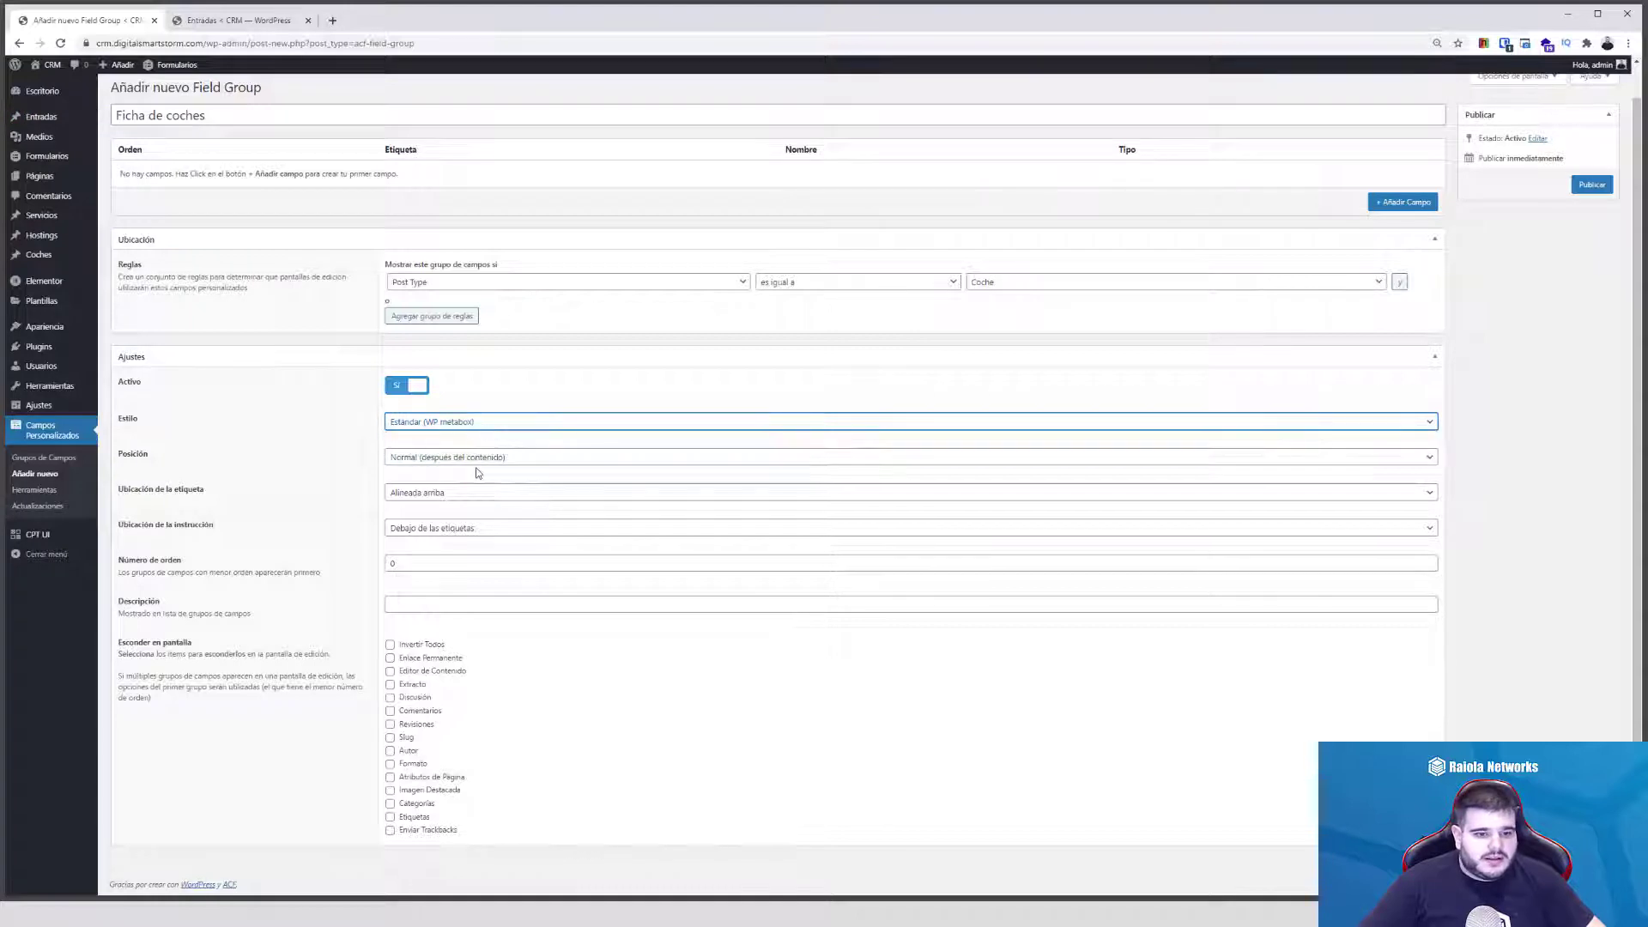
pyautogui.click(475, 458)
pyautogui.click(491, 486)
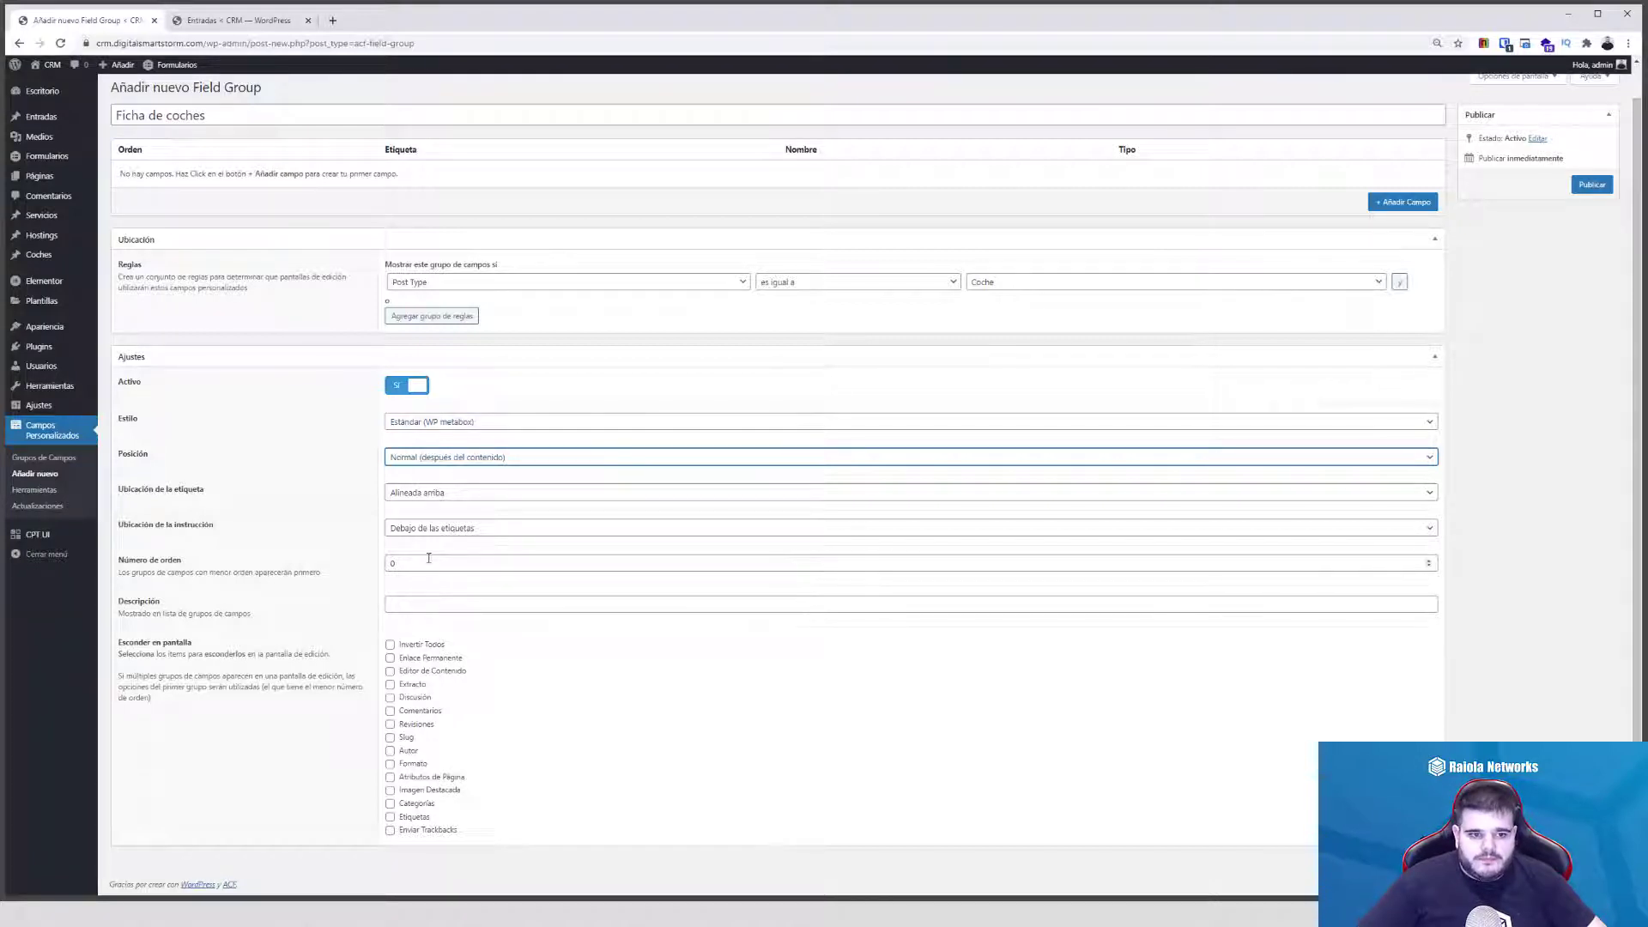
# - Add a field to the group with the label "Marca" and the name "marca"
pyautogui.scroll(1, 520, 674)
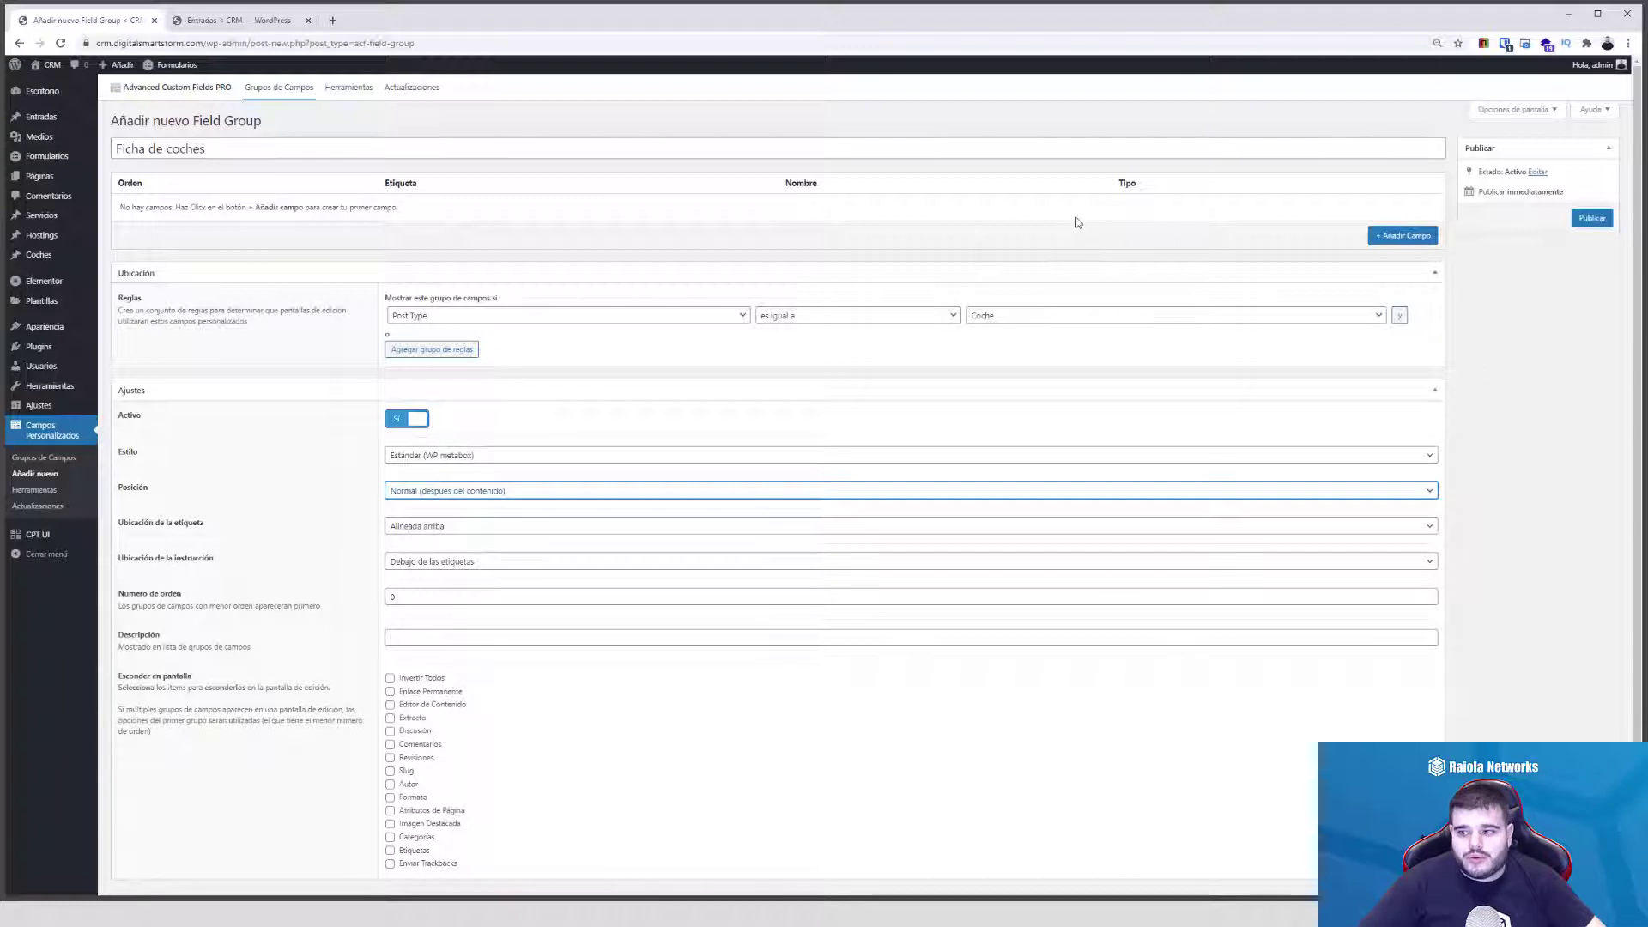
pyautogui.click(1406, 237)
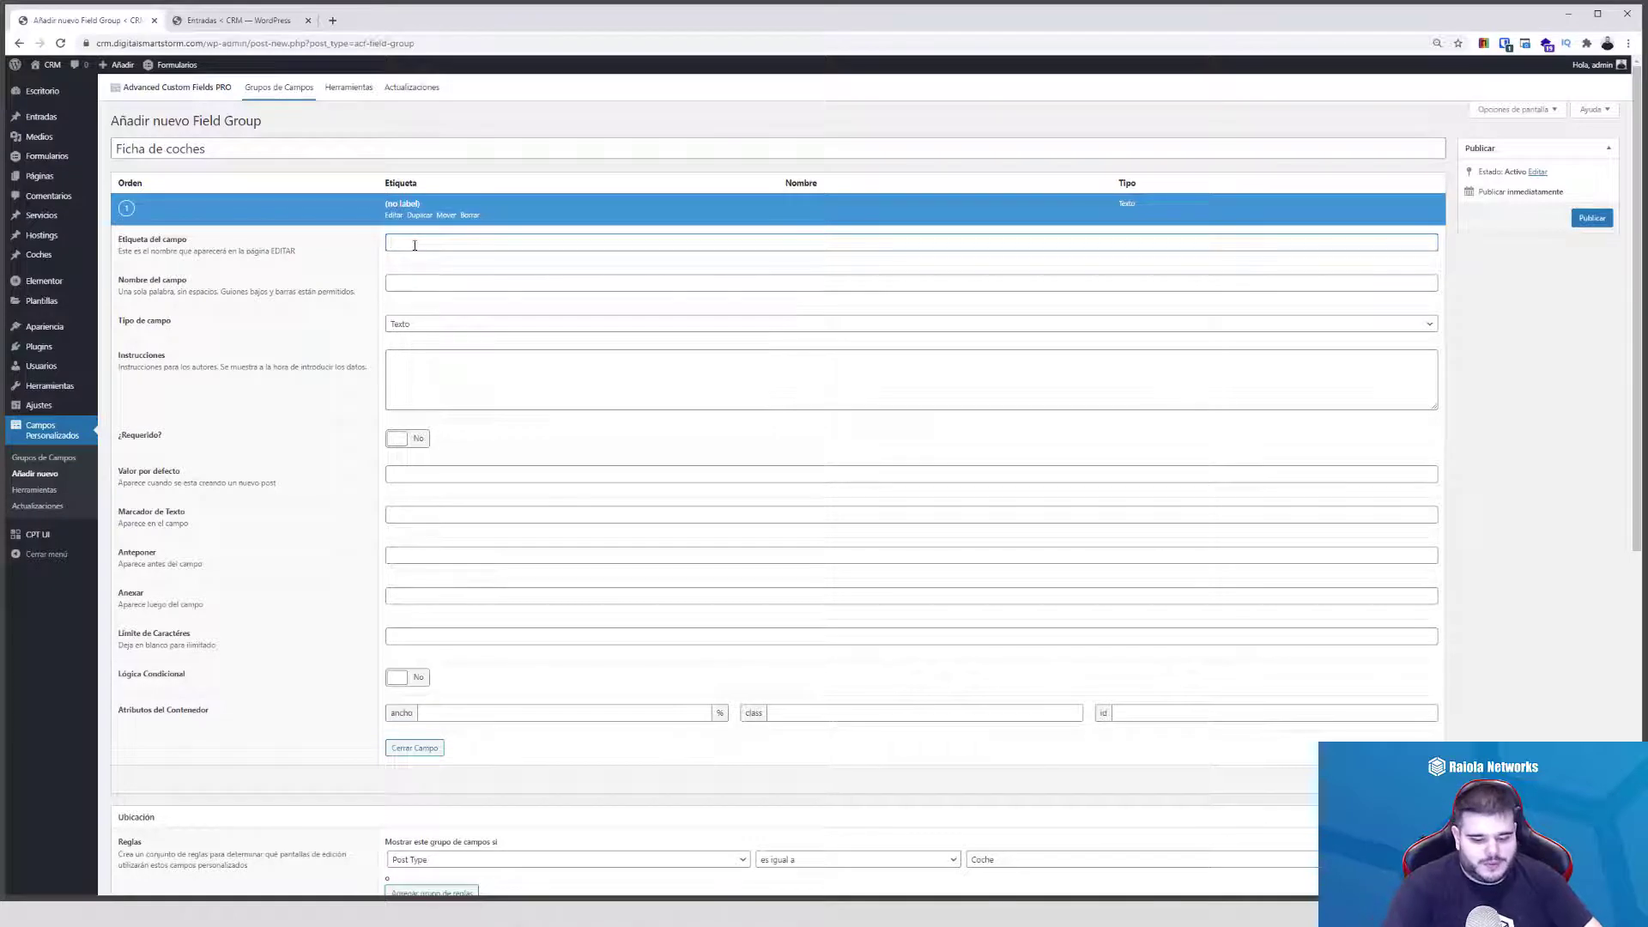
pyautogui.write('marca')
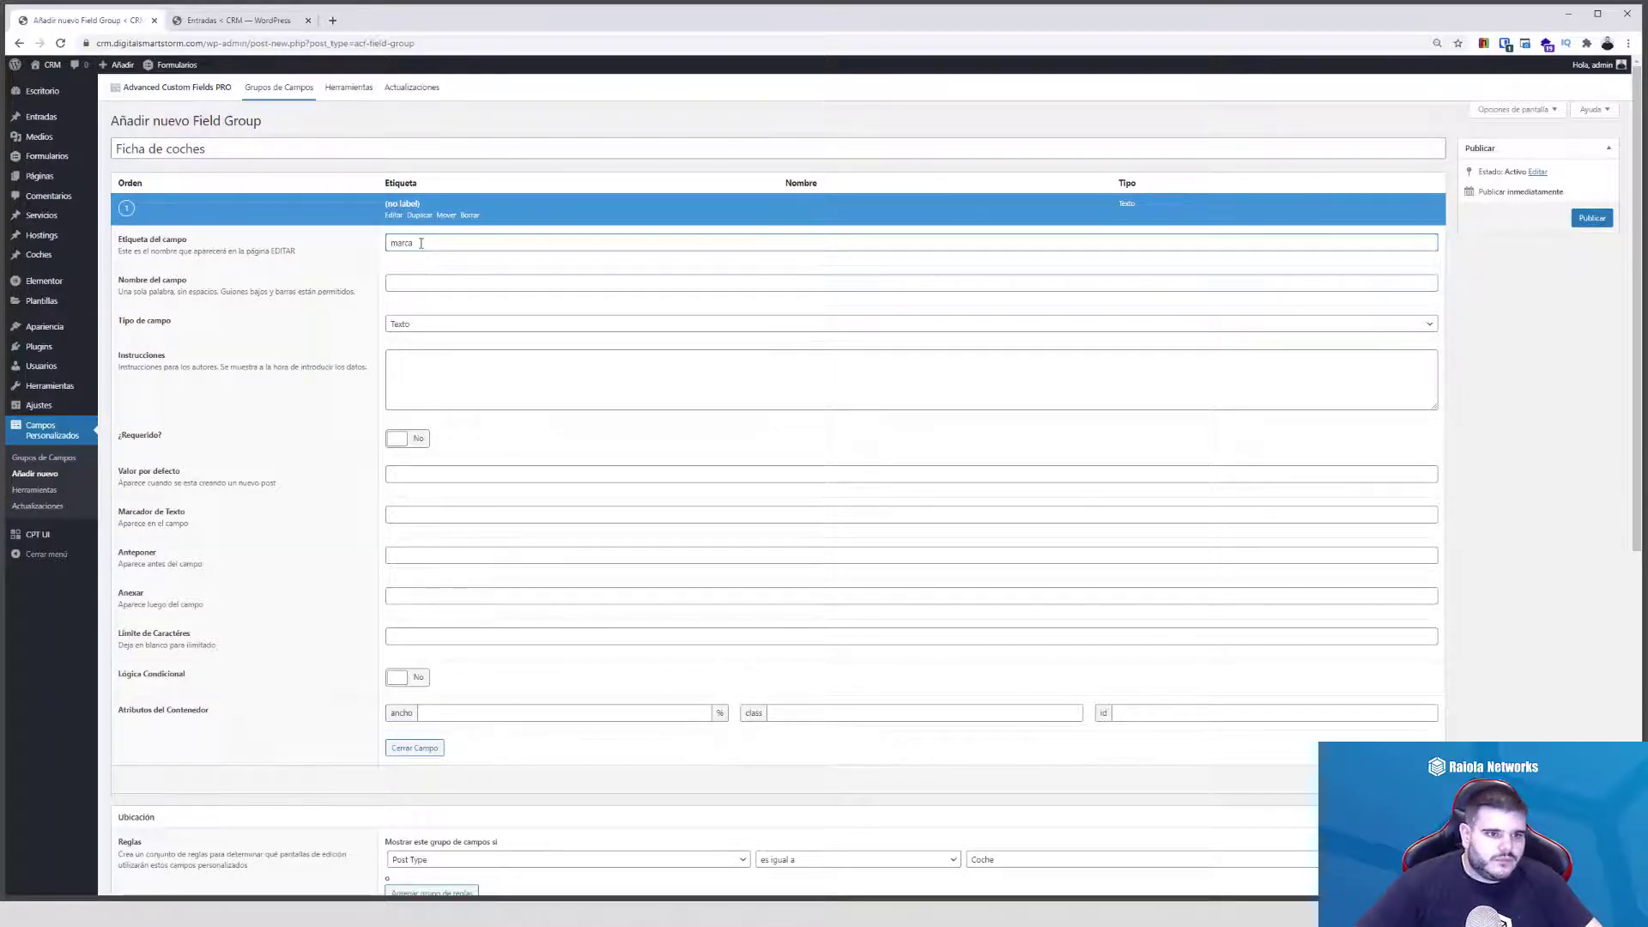
pyautogui.moveTo(421, 243); pyautogui.dragTo(335, 249)
pyautogui.click(433, 282)
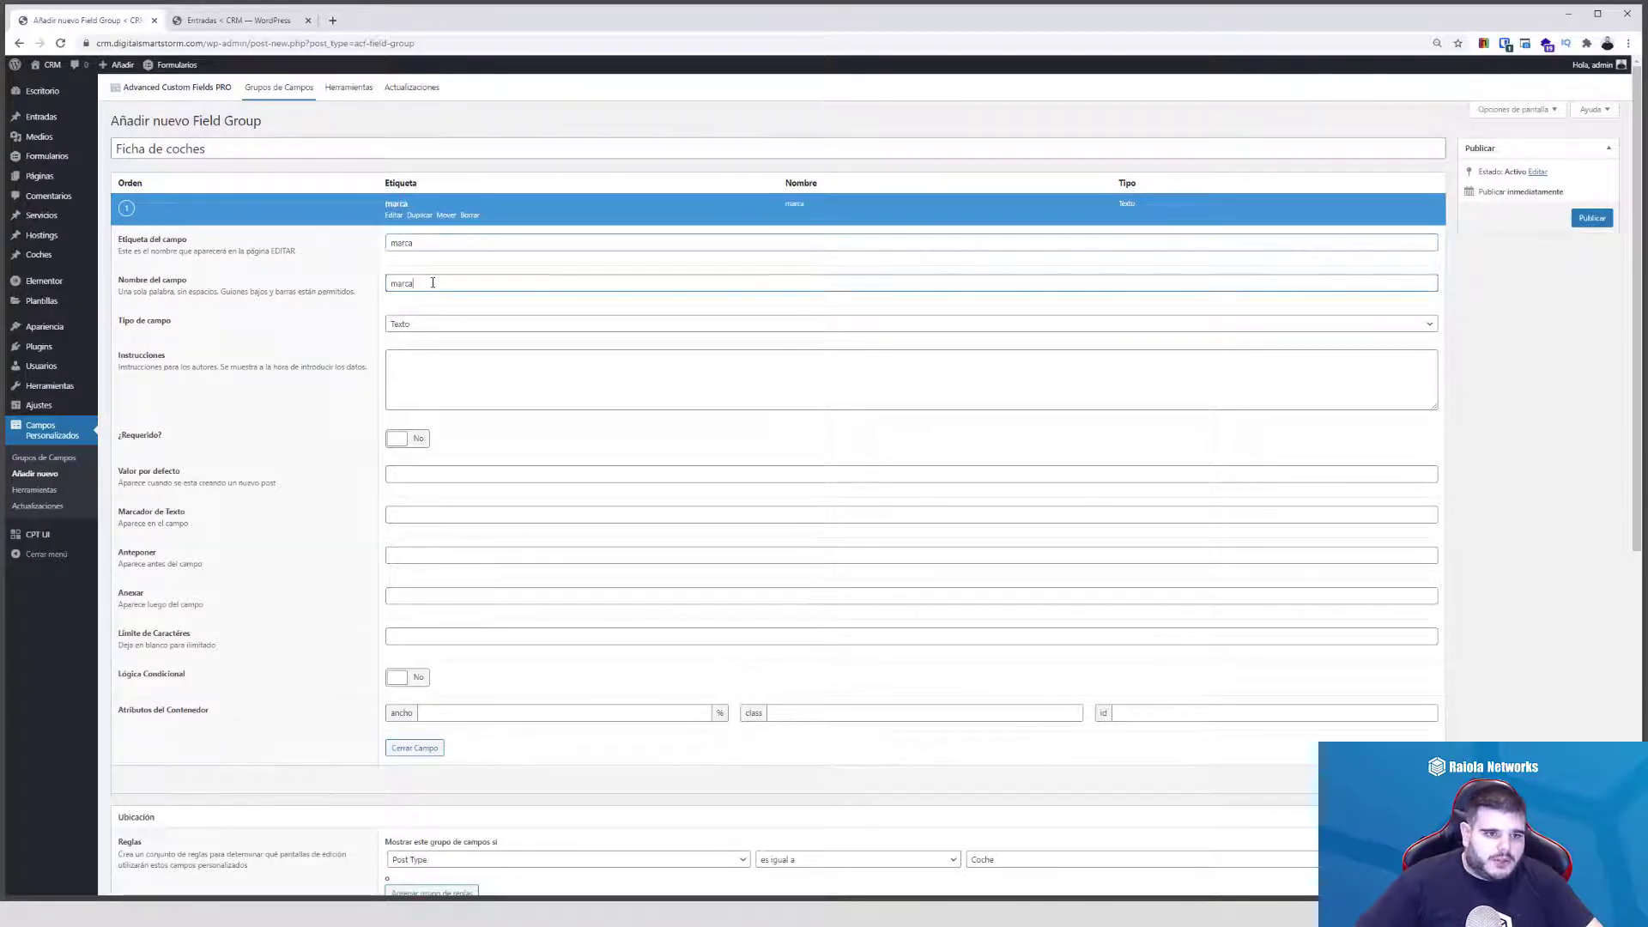
pyautogui.moveTo(431, 282); pyautogui.dragTo(288, 282)
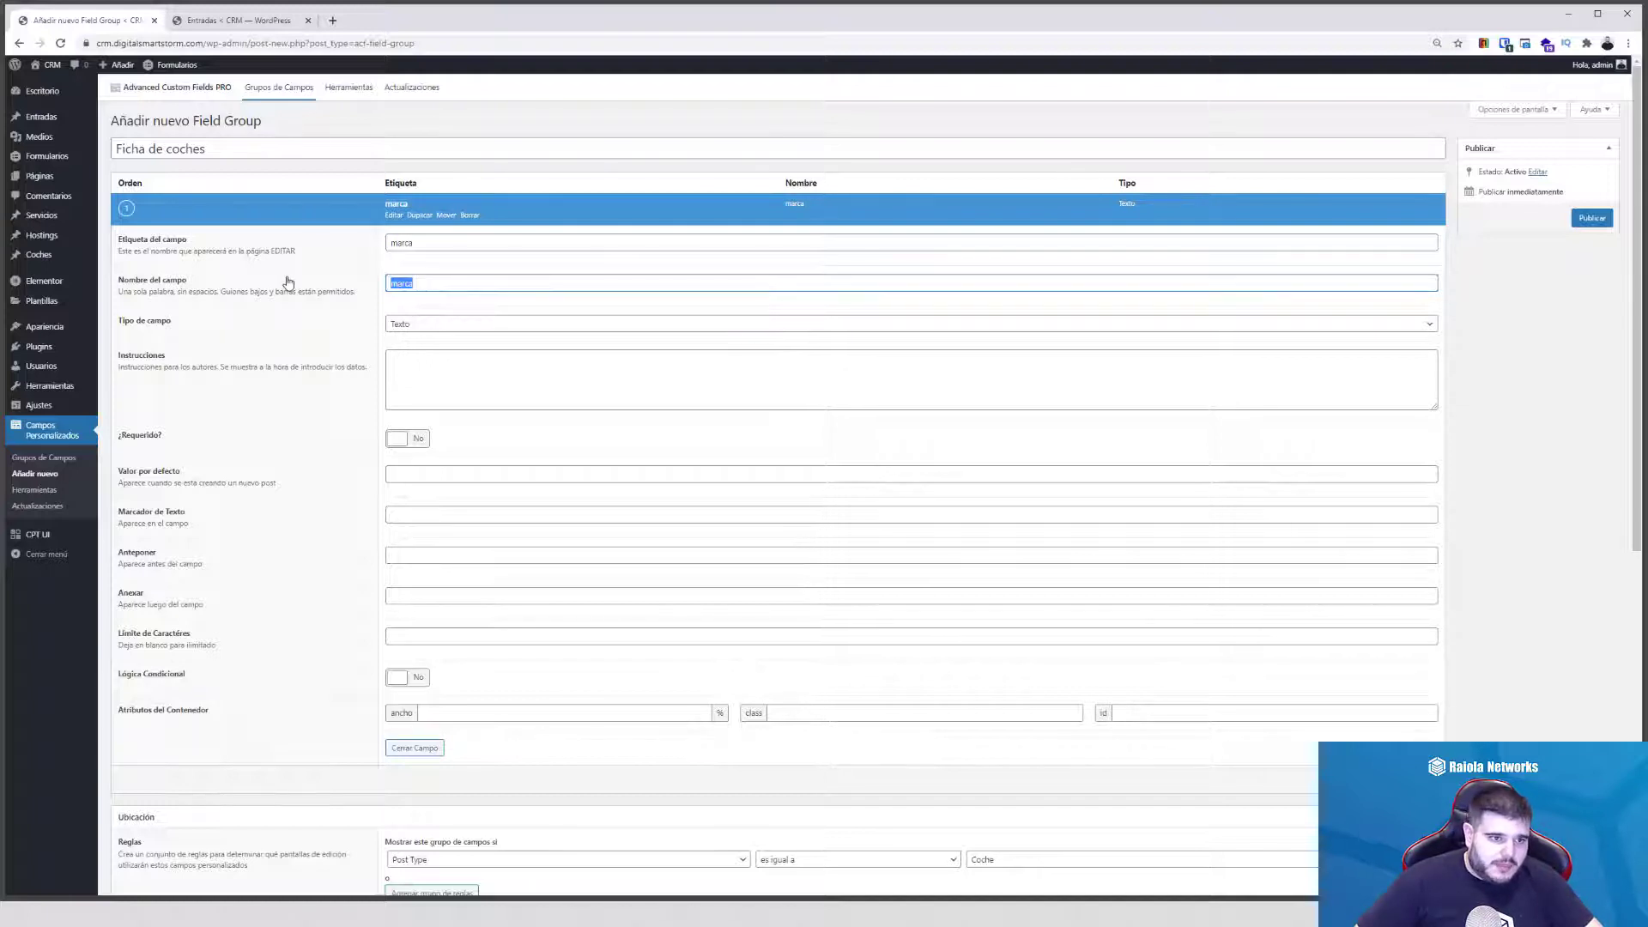
pyautogui.write('M')
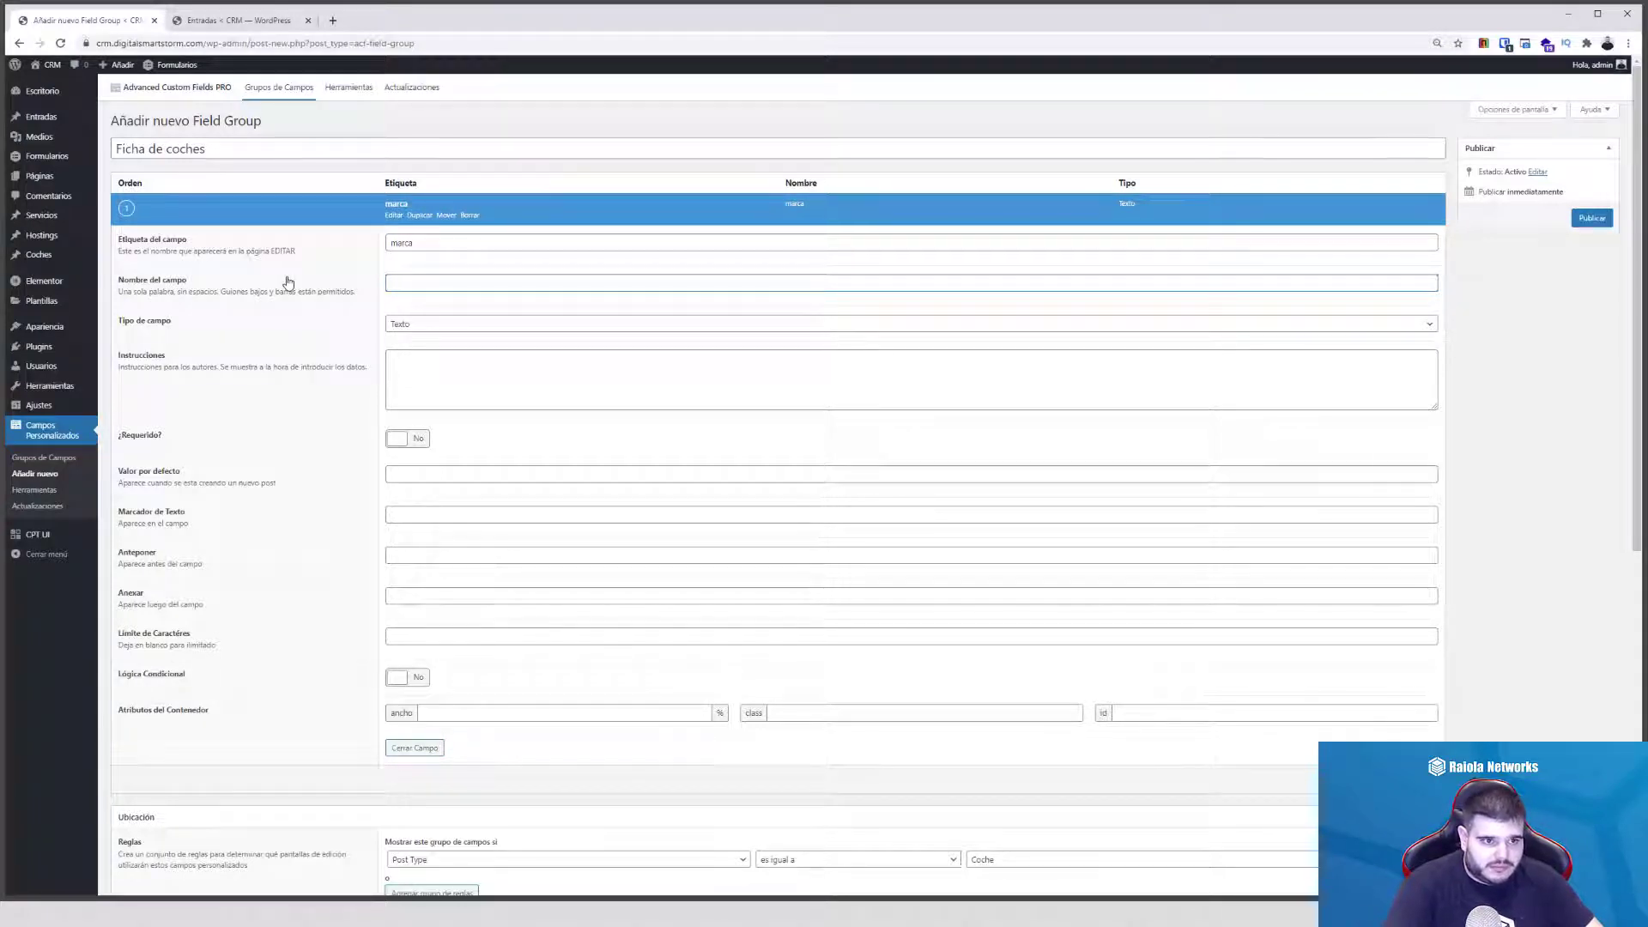
pyautogui.write('marca')
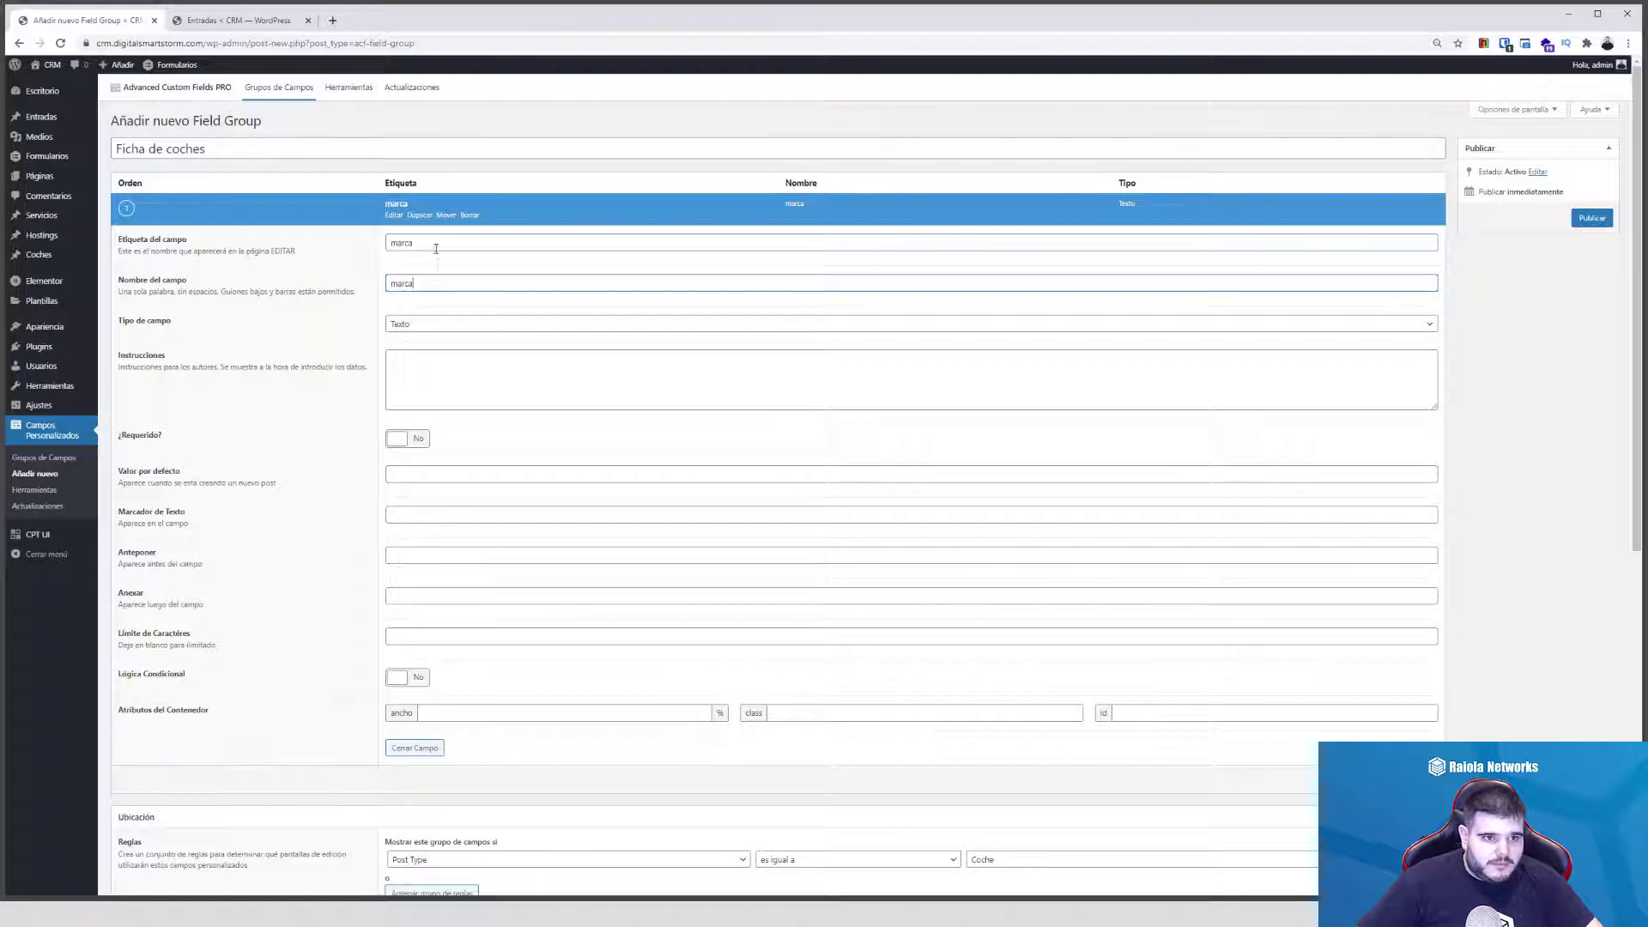
pyautogui.moveTo(435, 249); pyautogui.dragTo(336, 248)
pyautogui.write('Marc')
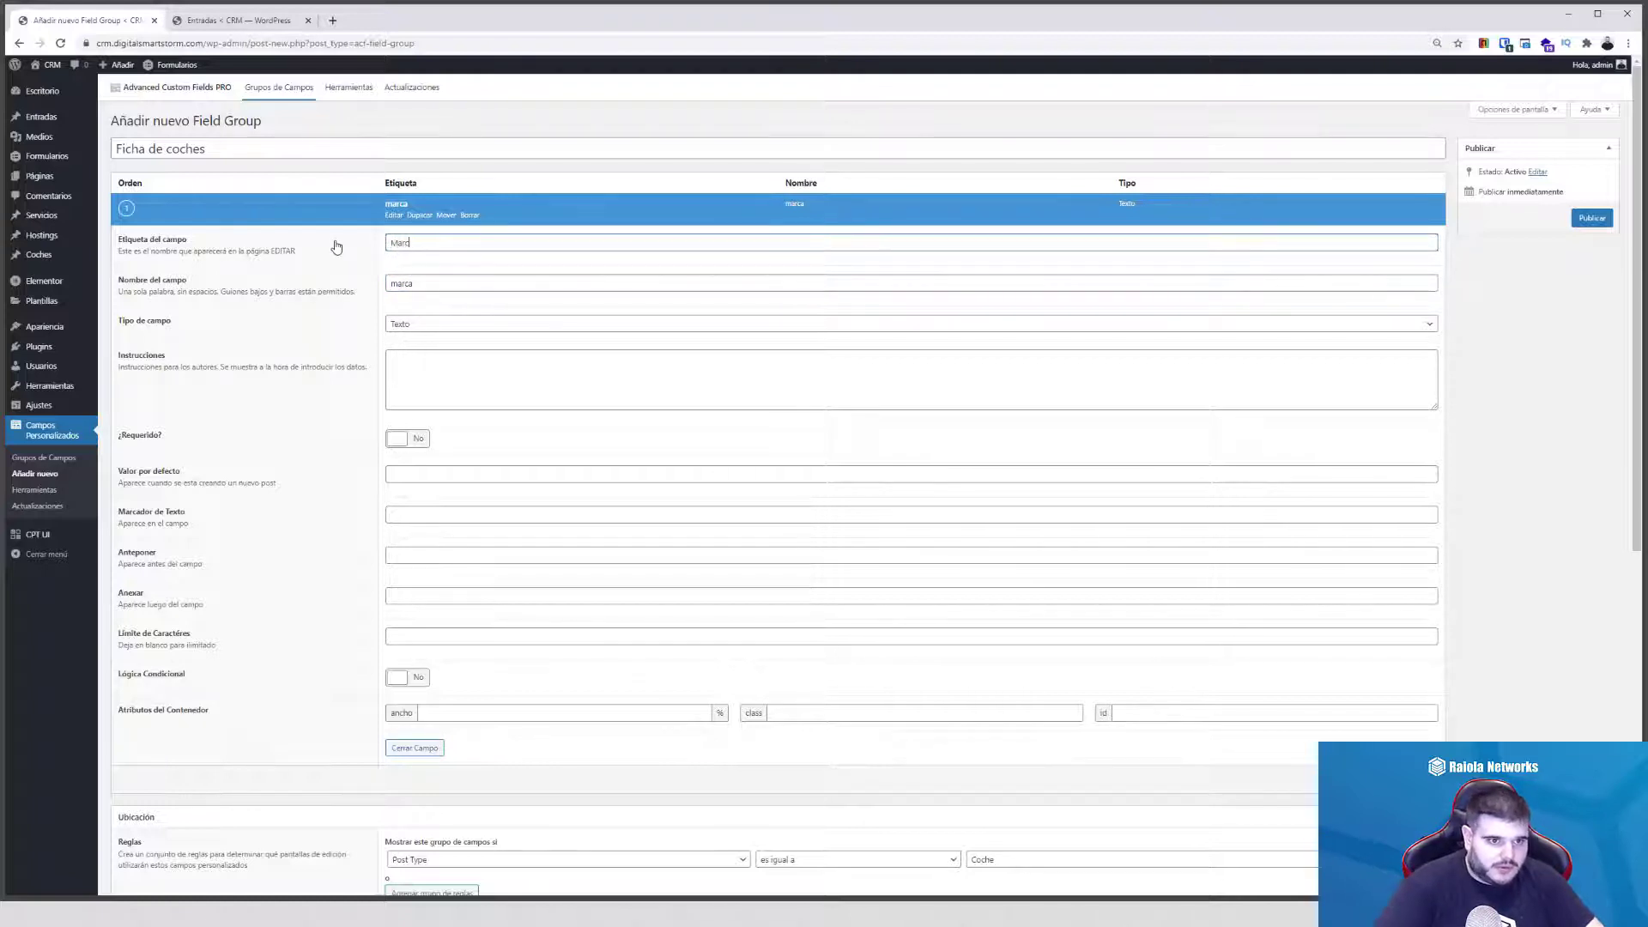
pyautogui.write('a')
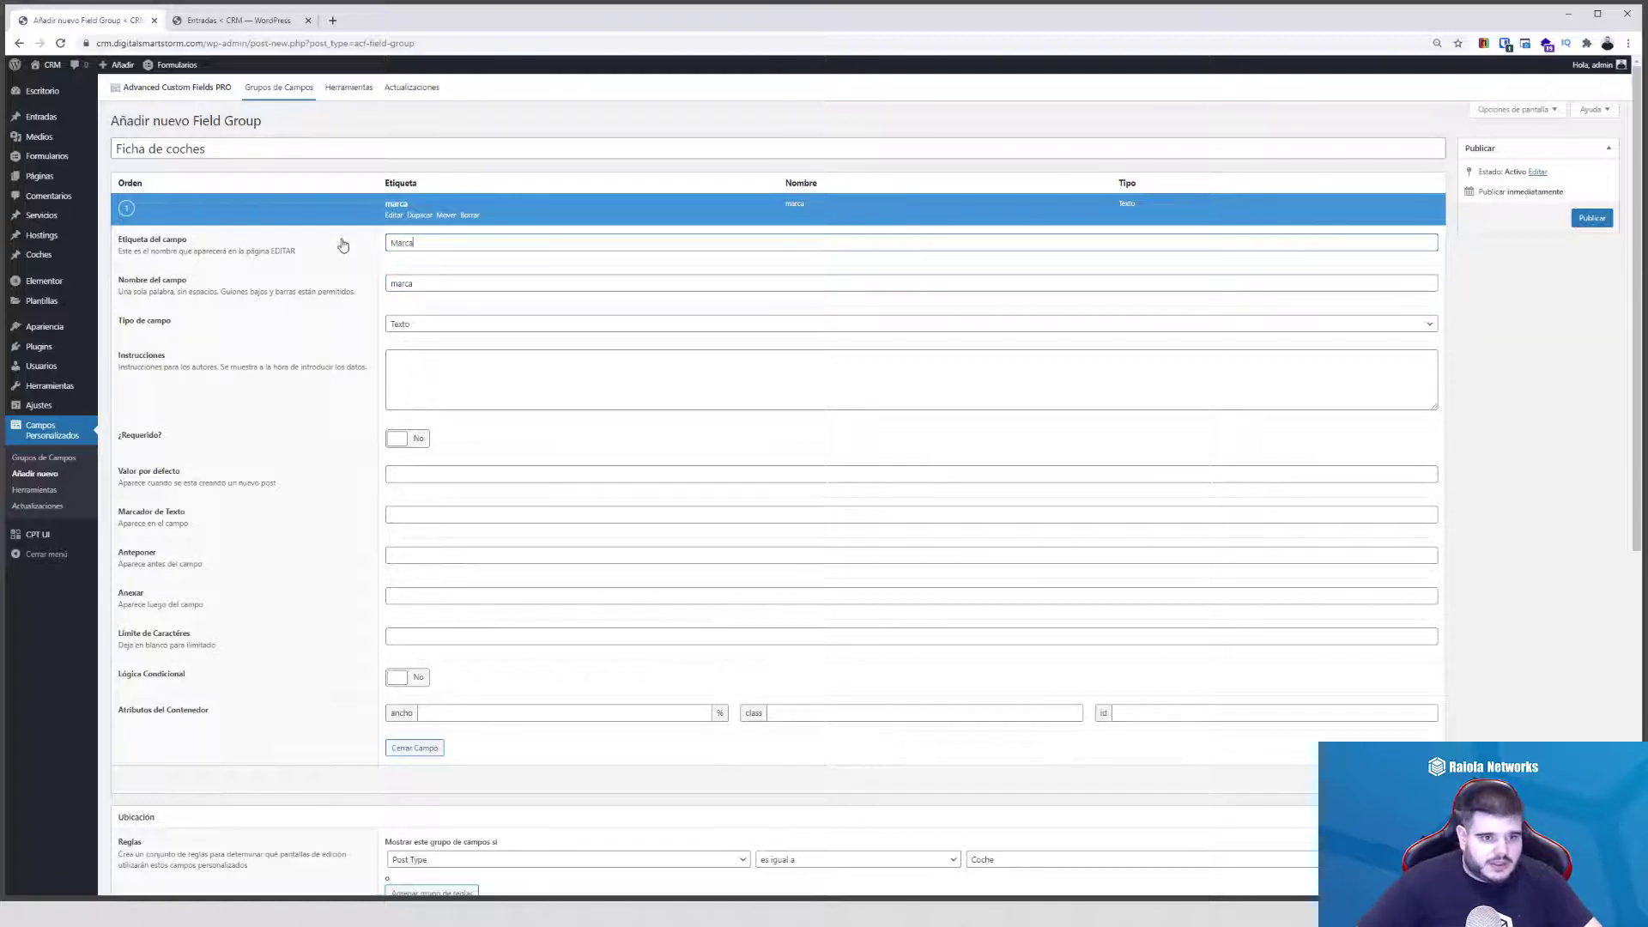
# - Examine the field types available for the Marca field, from Básico through Layout, keeping Texto selected
pyautogui.click(425, 327)
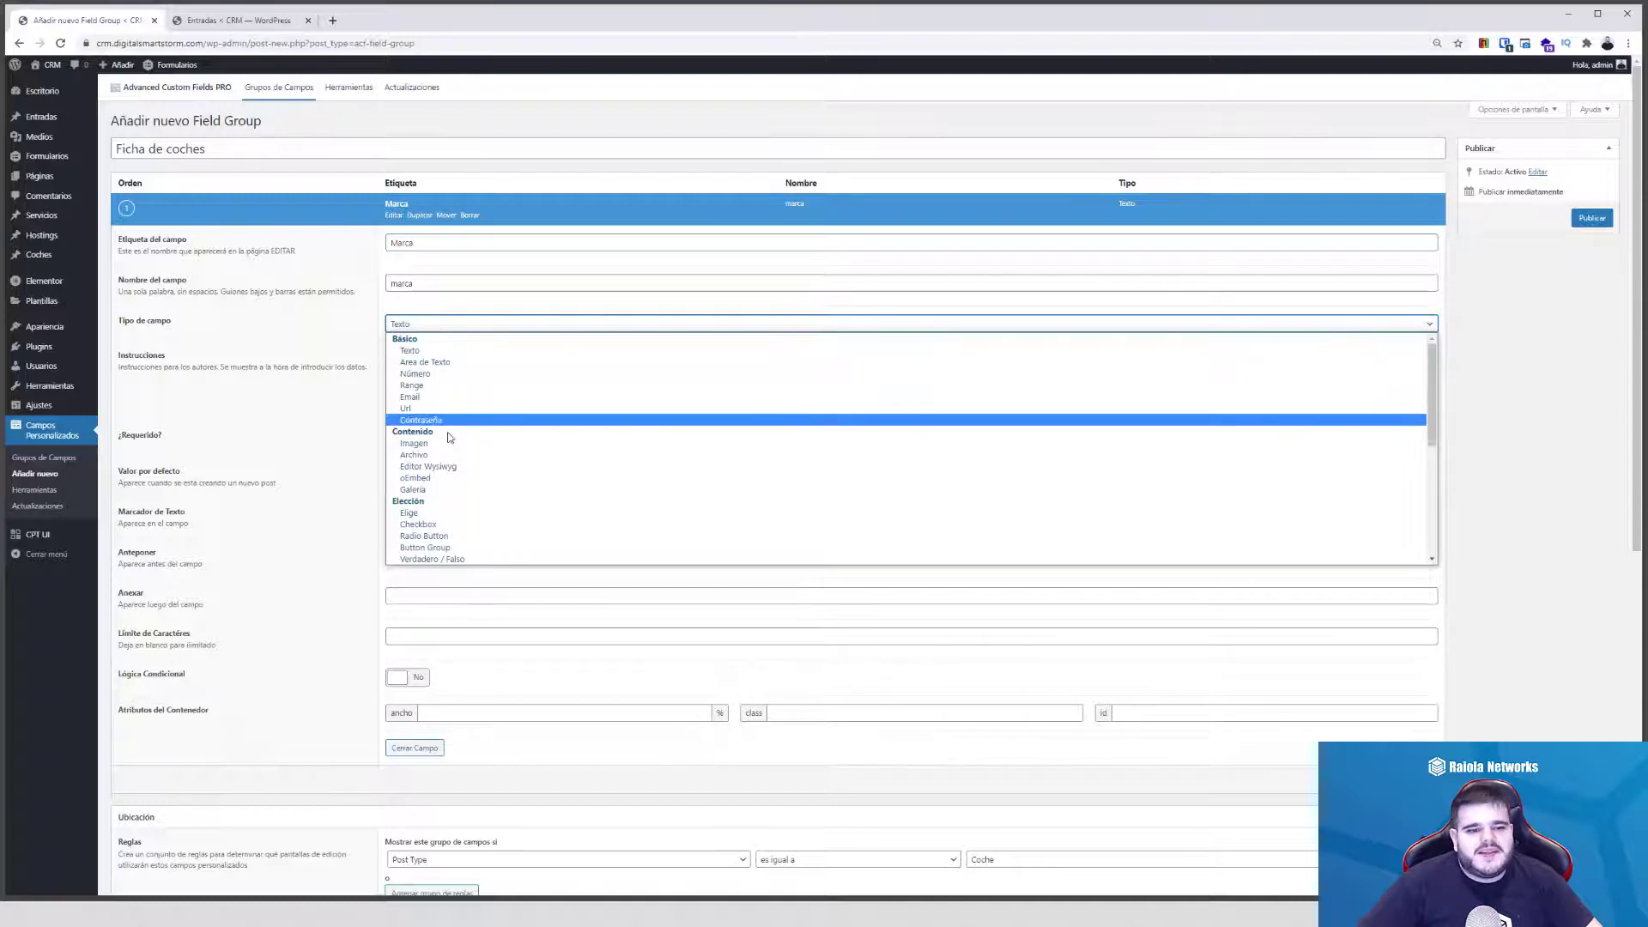
pyautogui.scroll(-3, 447, 438)
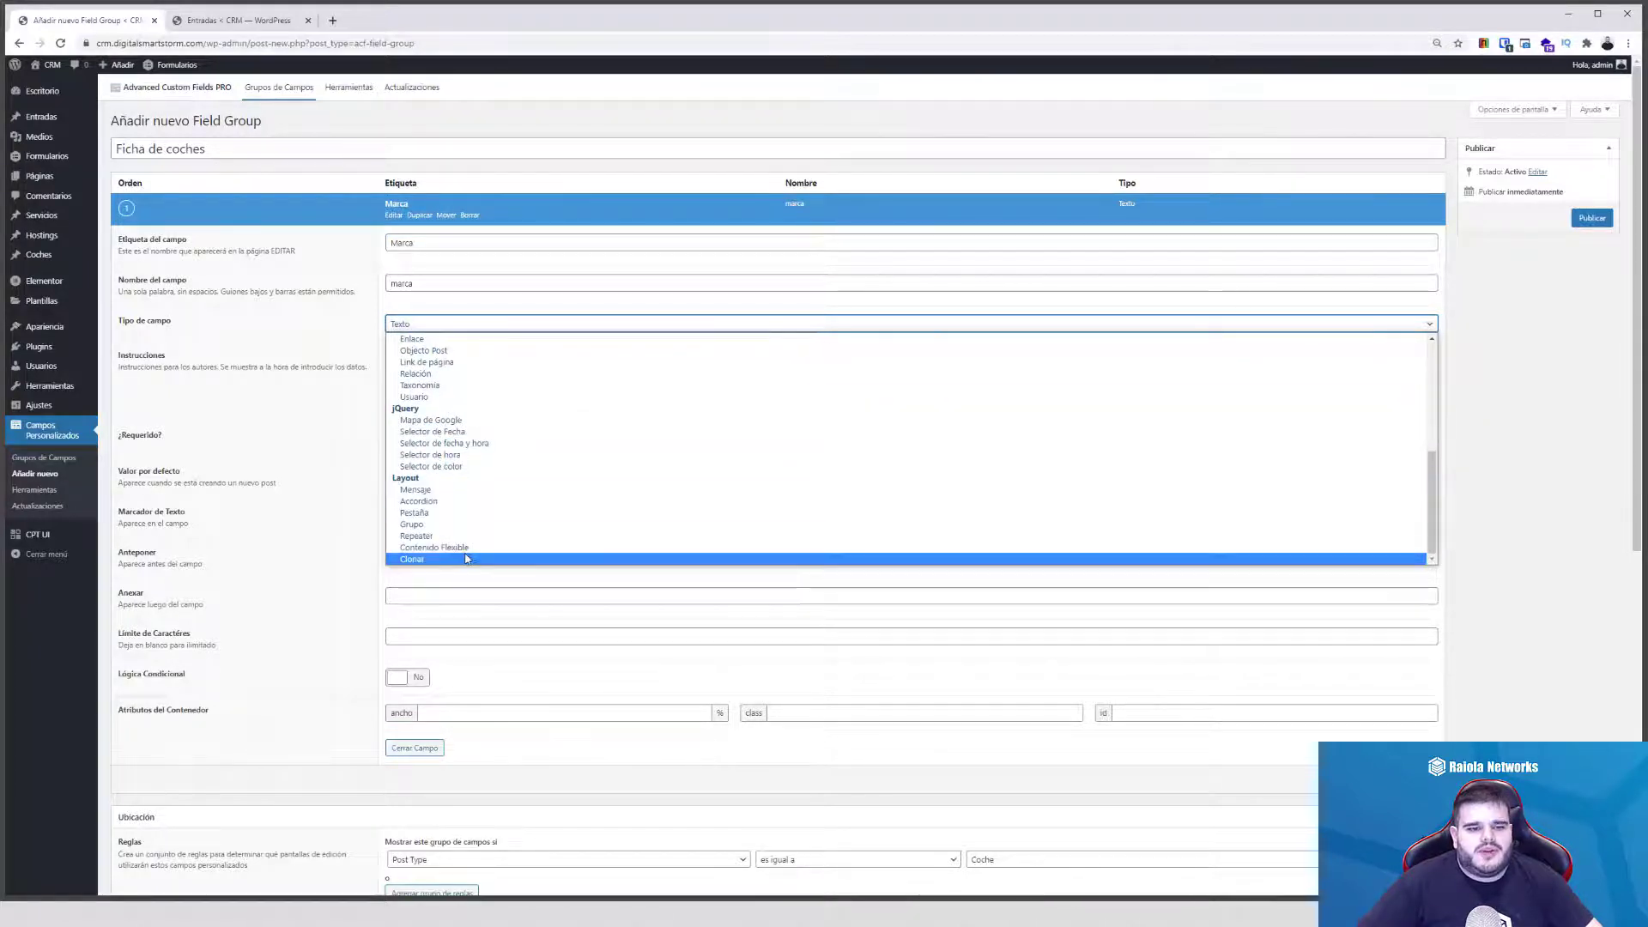
pyautogui.scroll(3, 473, 481)
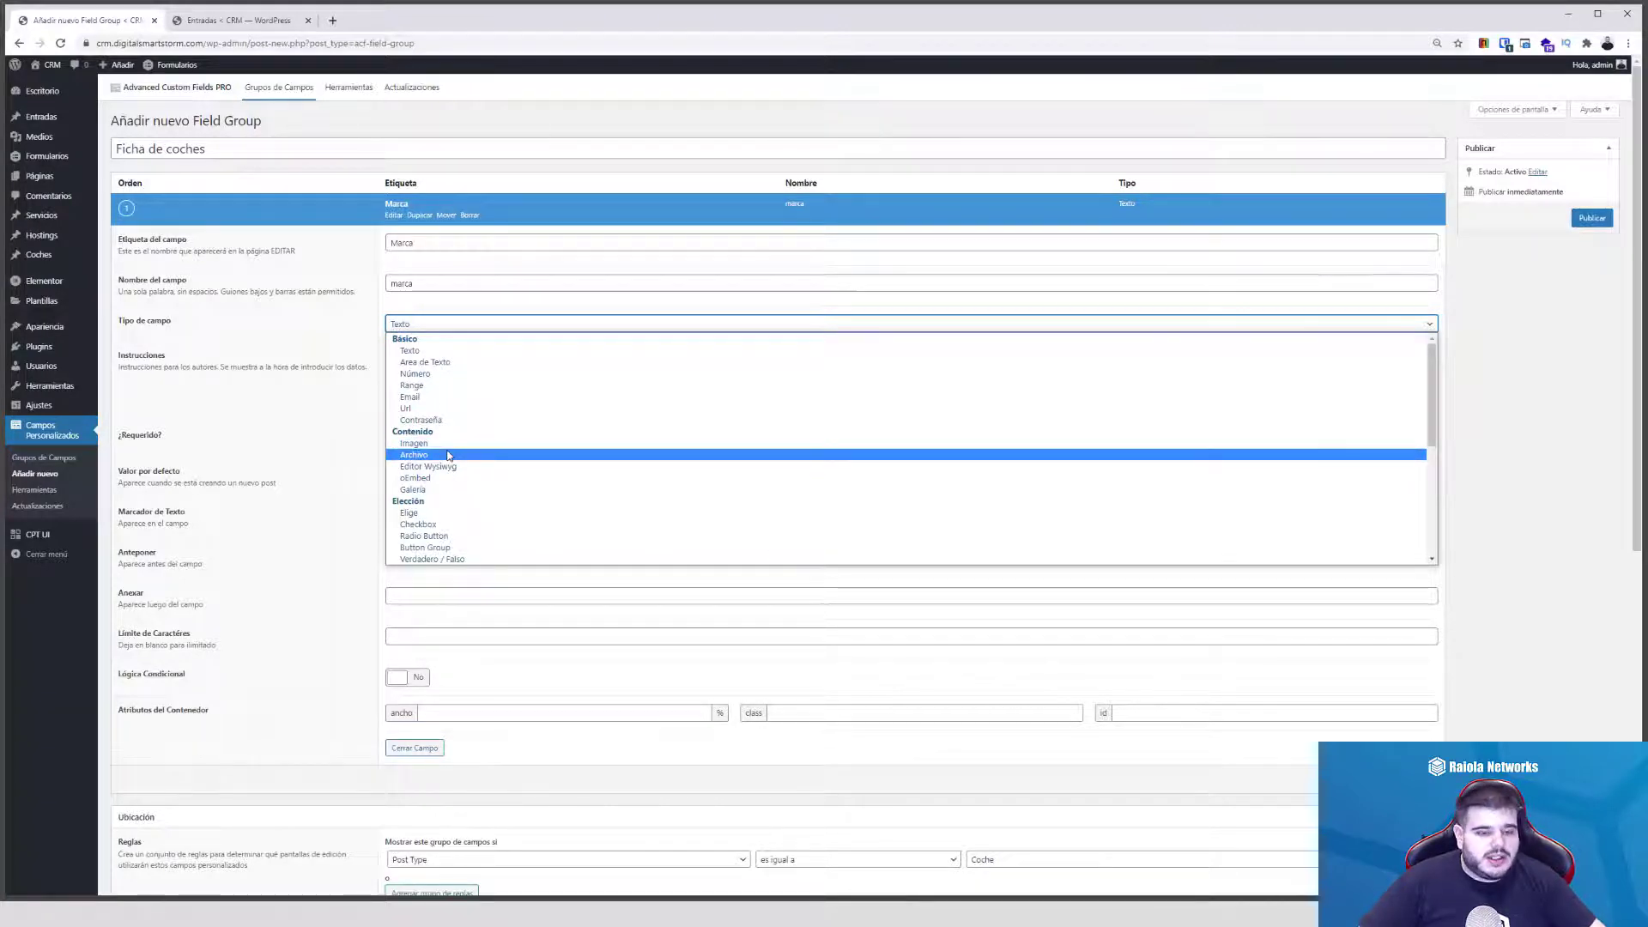
pyautogui.scroll(-3, 448, 455)
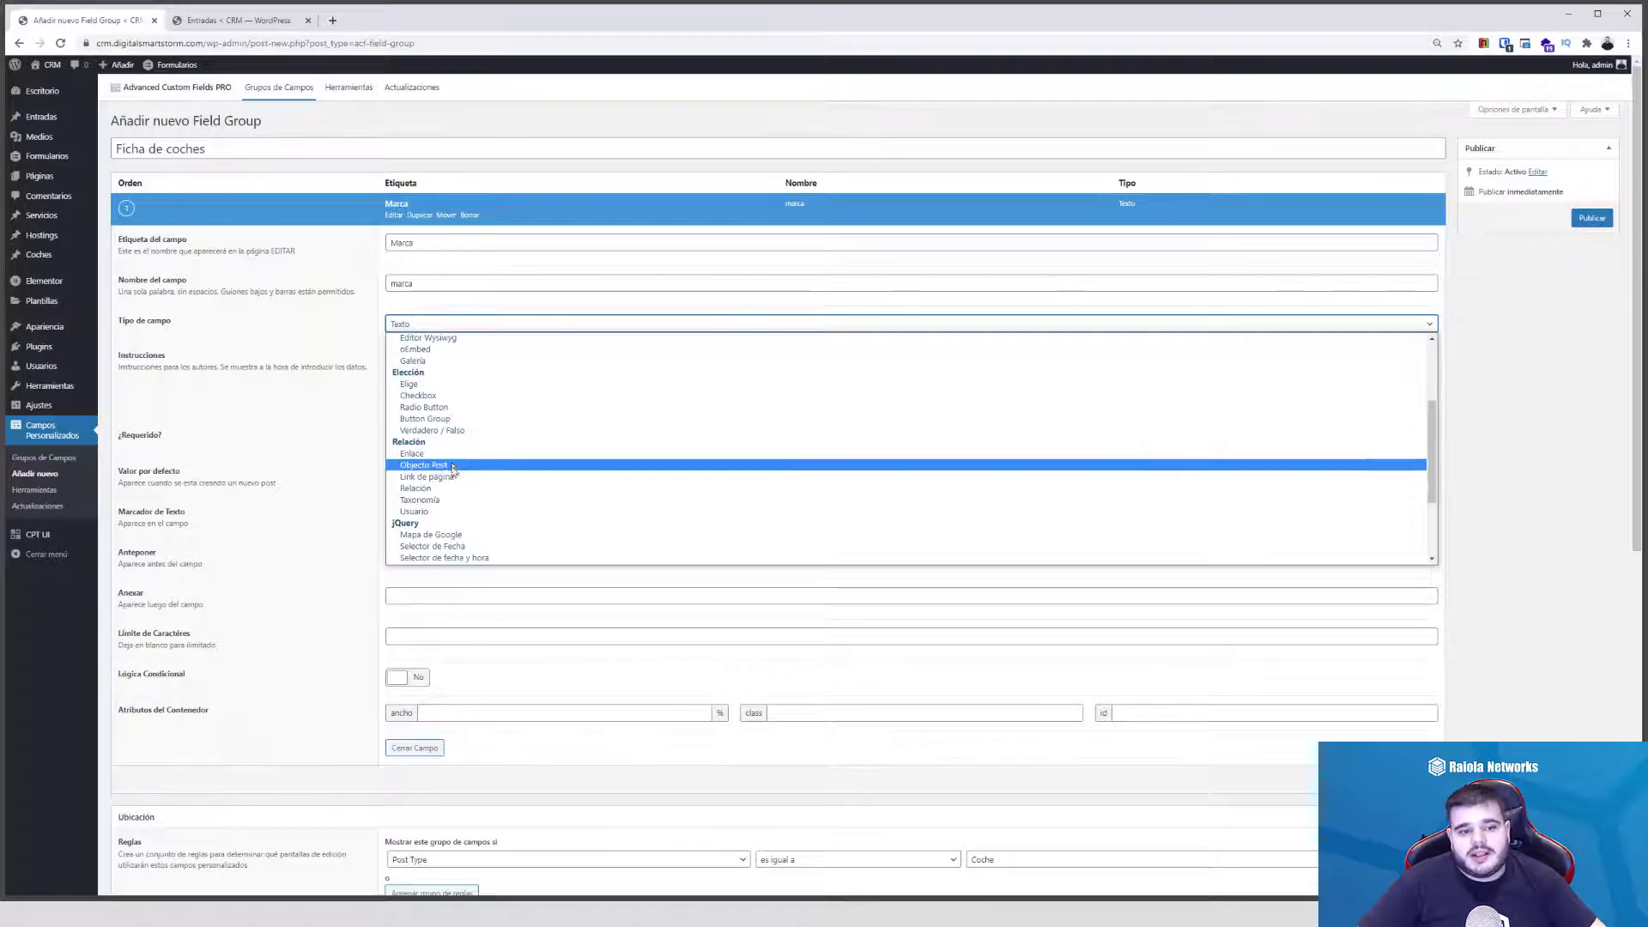
pyautogui.scroll(-3, 455, 498)
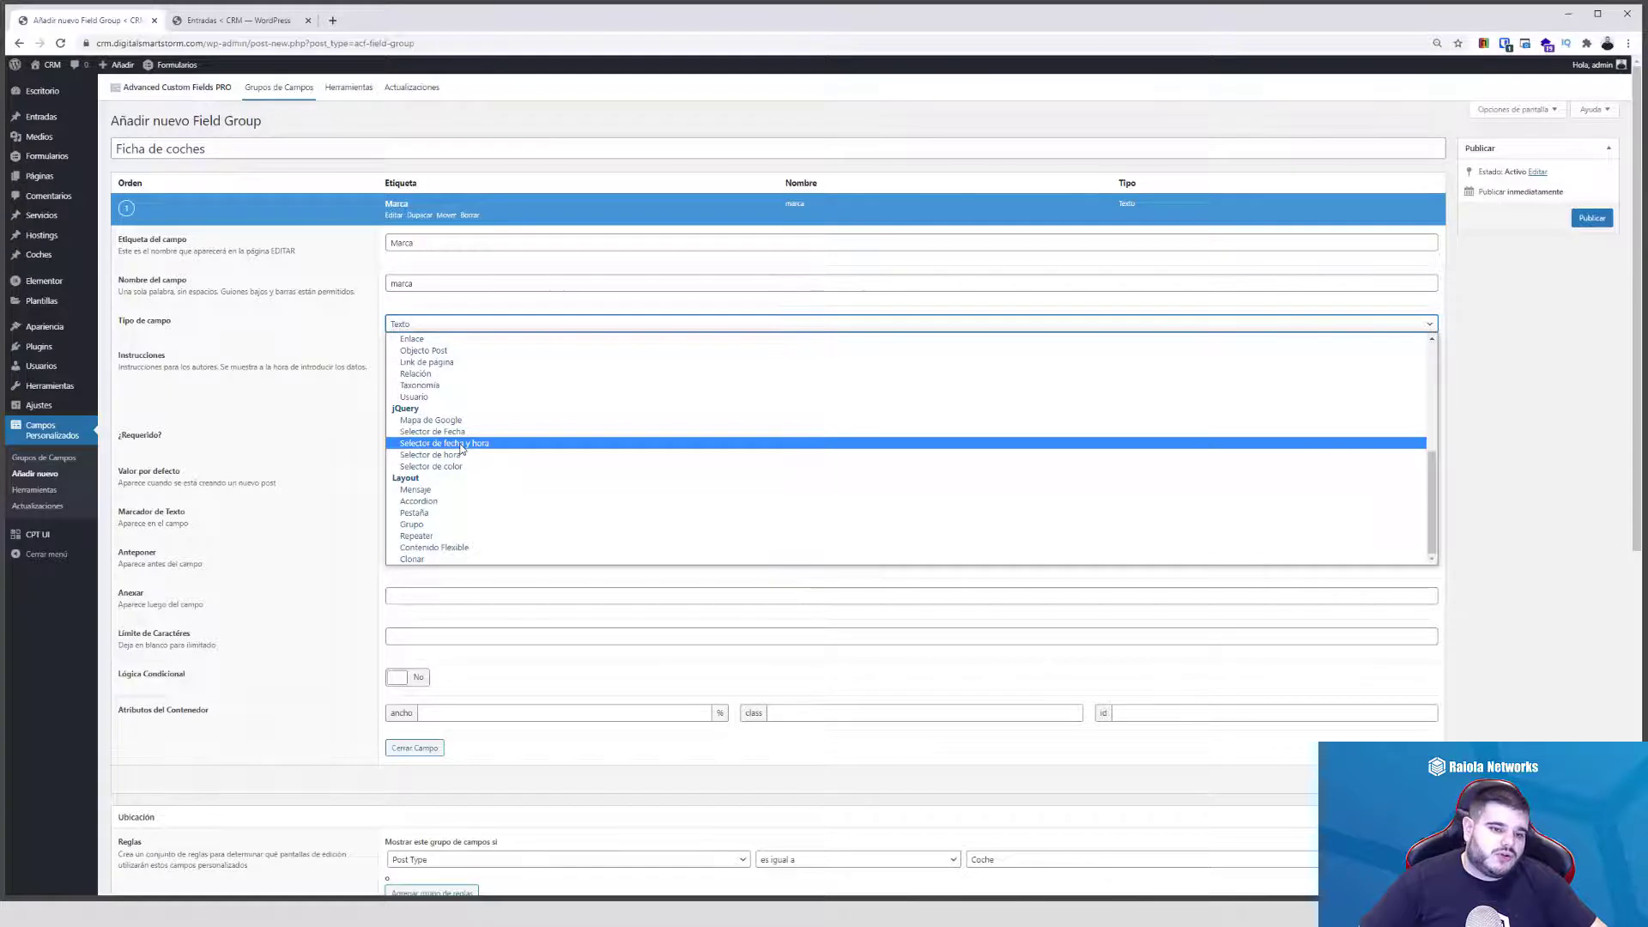
pyautogui.scroll(5, 455, 451)
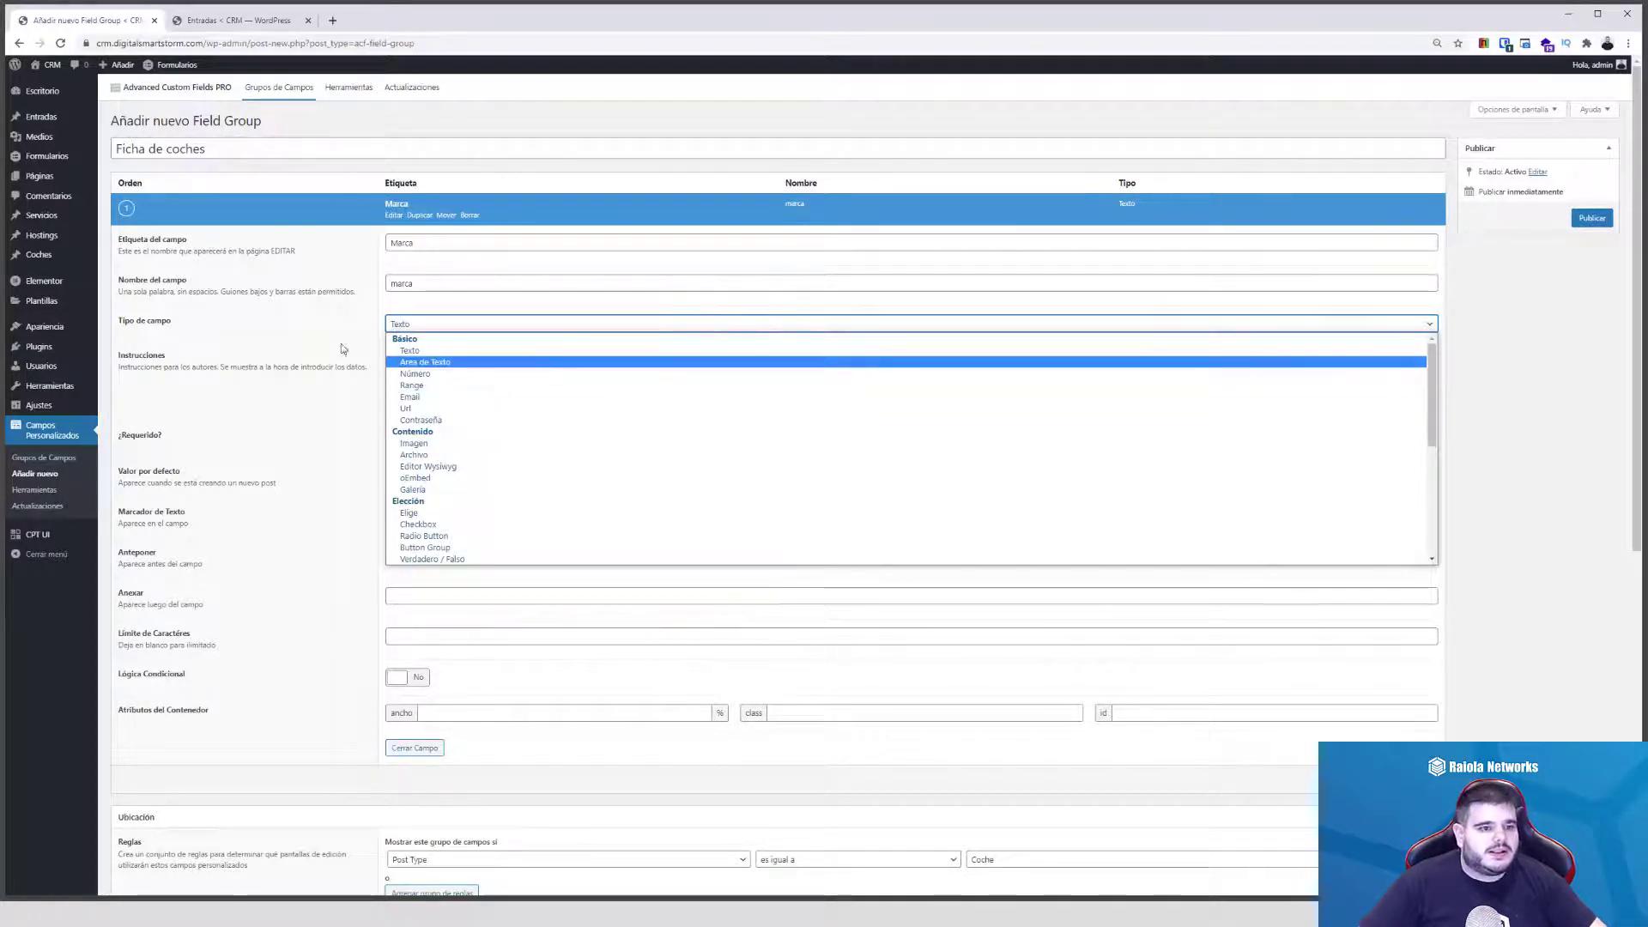
pyautogui.click(421, 350)
# - Change the Marca field's type to Elige and go to its options box
pyautogui.click(433, 324)
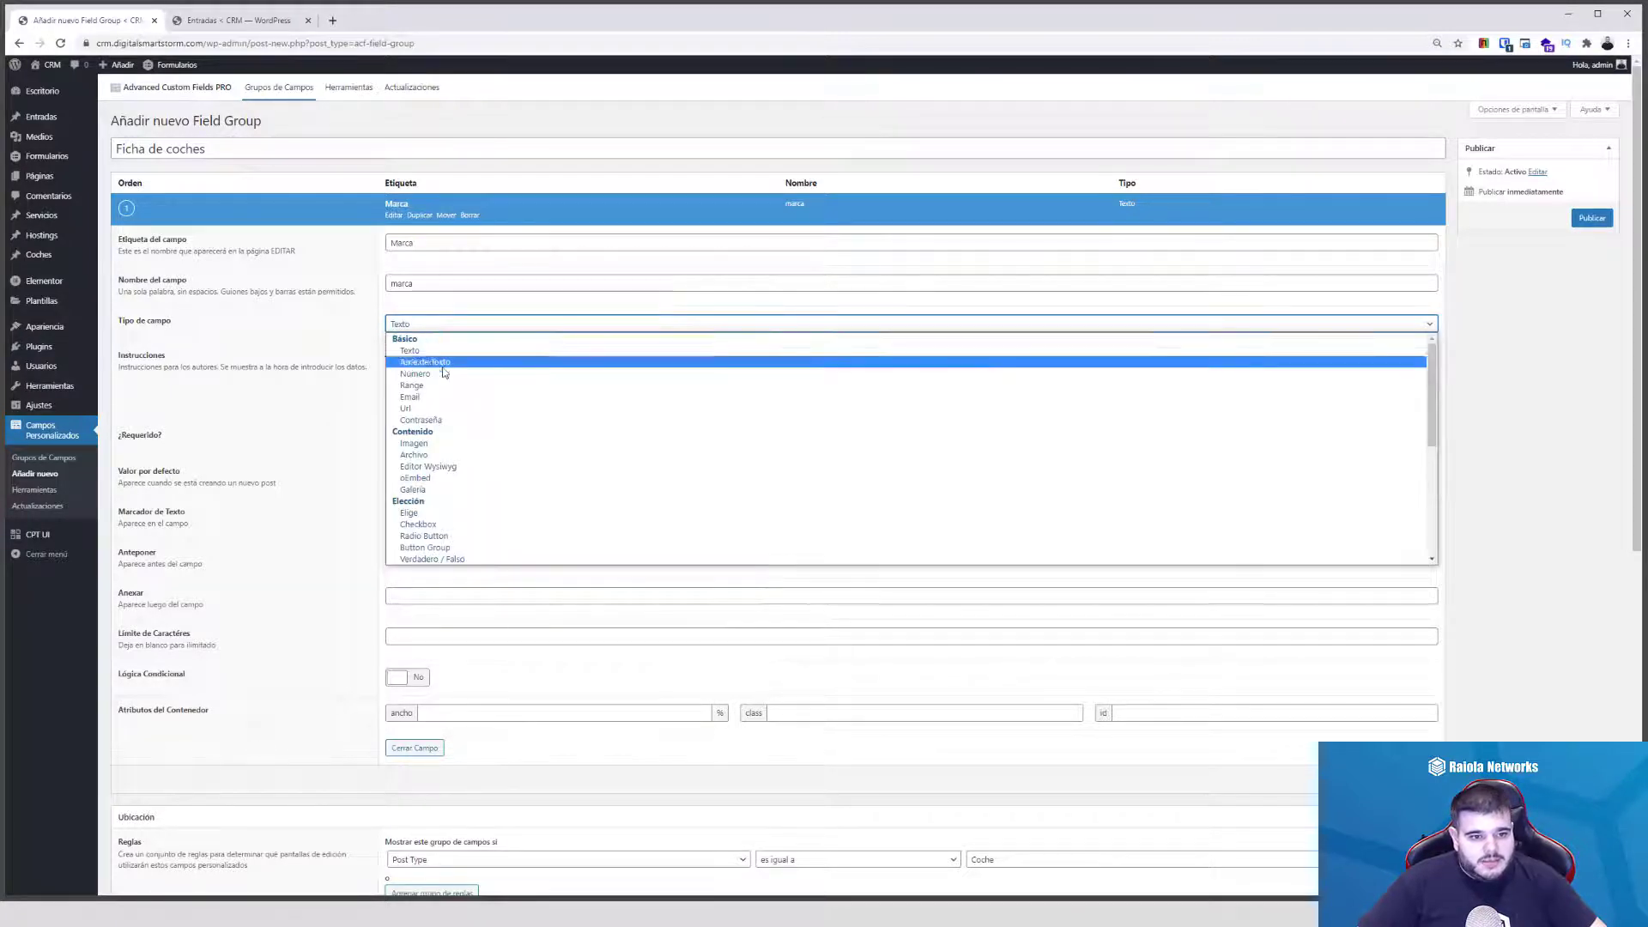
pyautogui.click(440, 516)
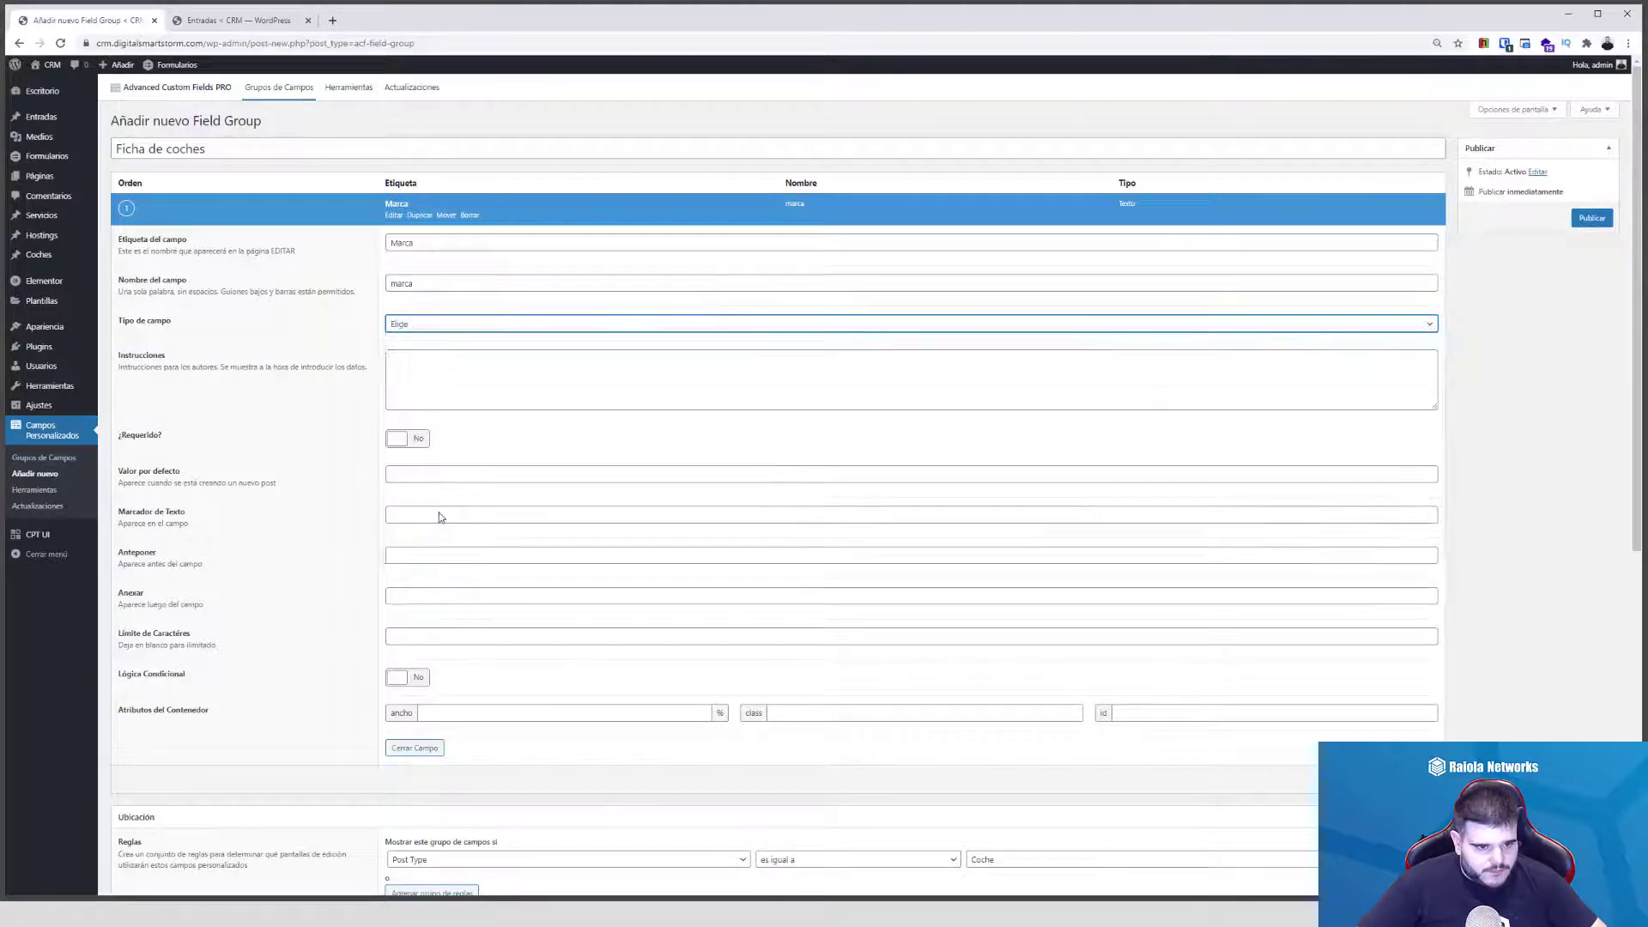
pyautogui.click(428, 383)
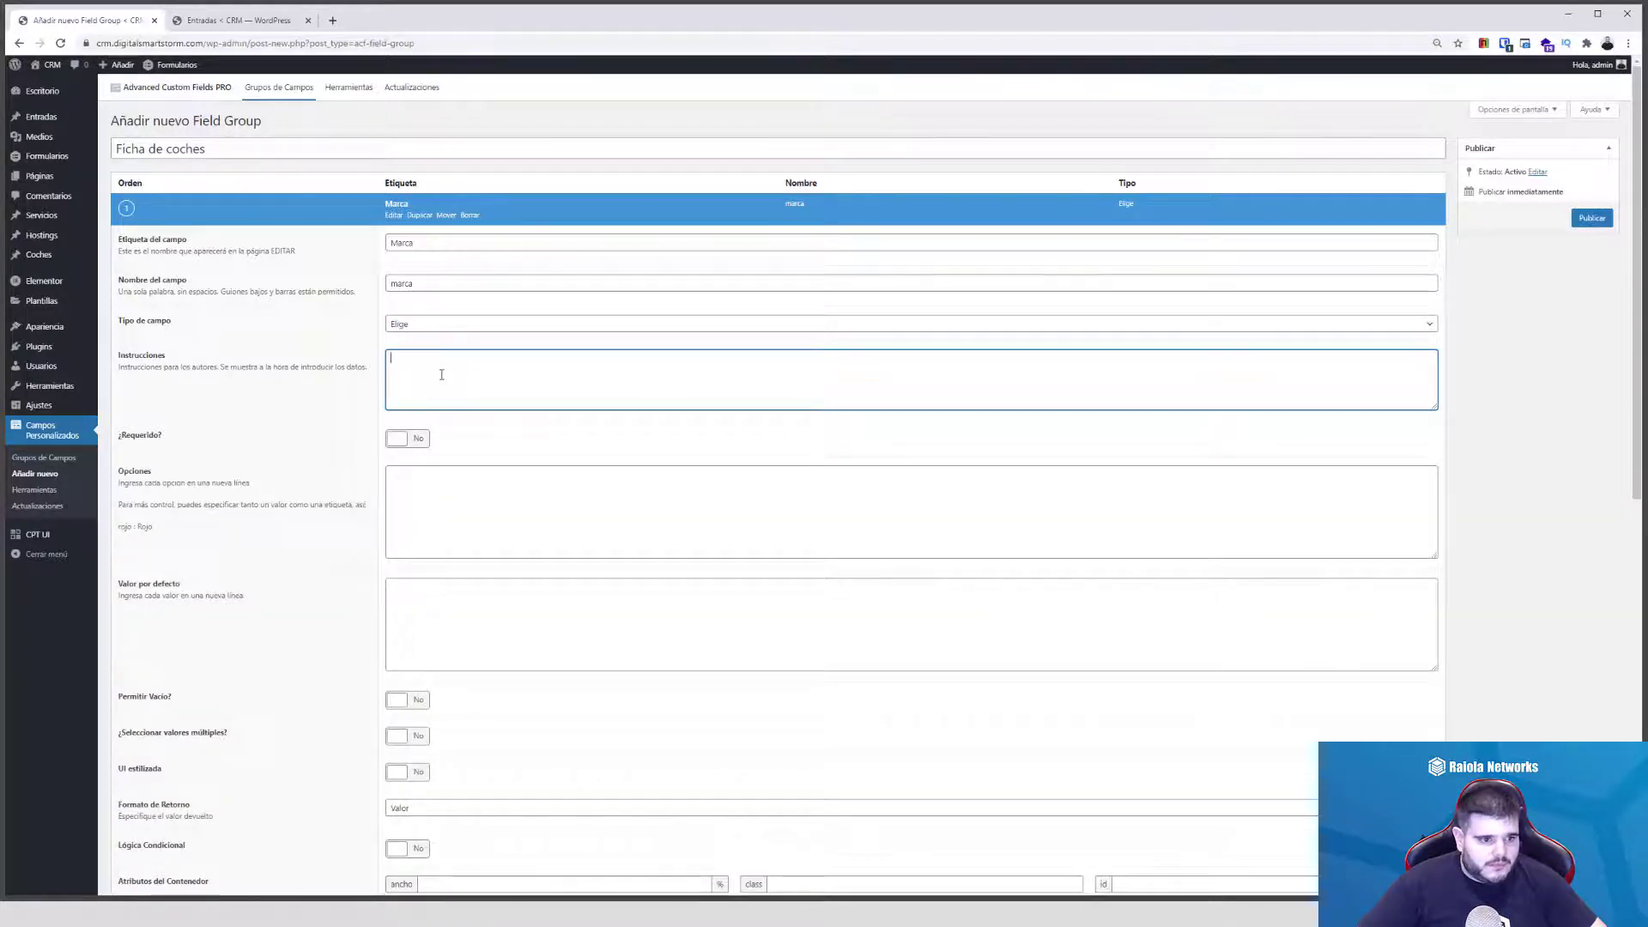
pyautogui.click(442, 506)
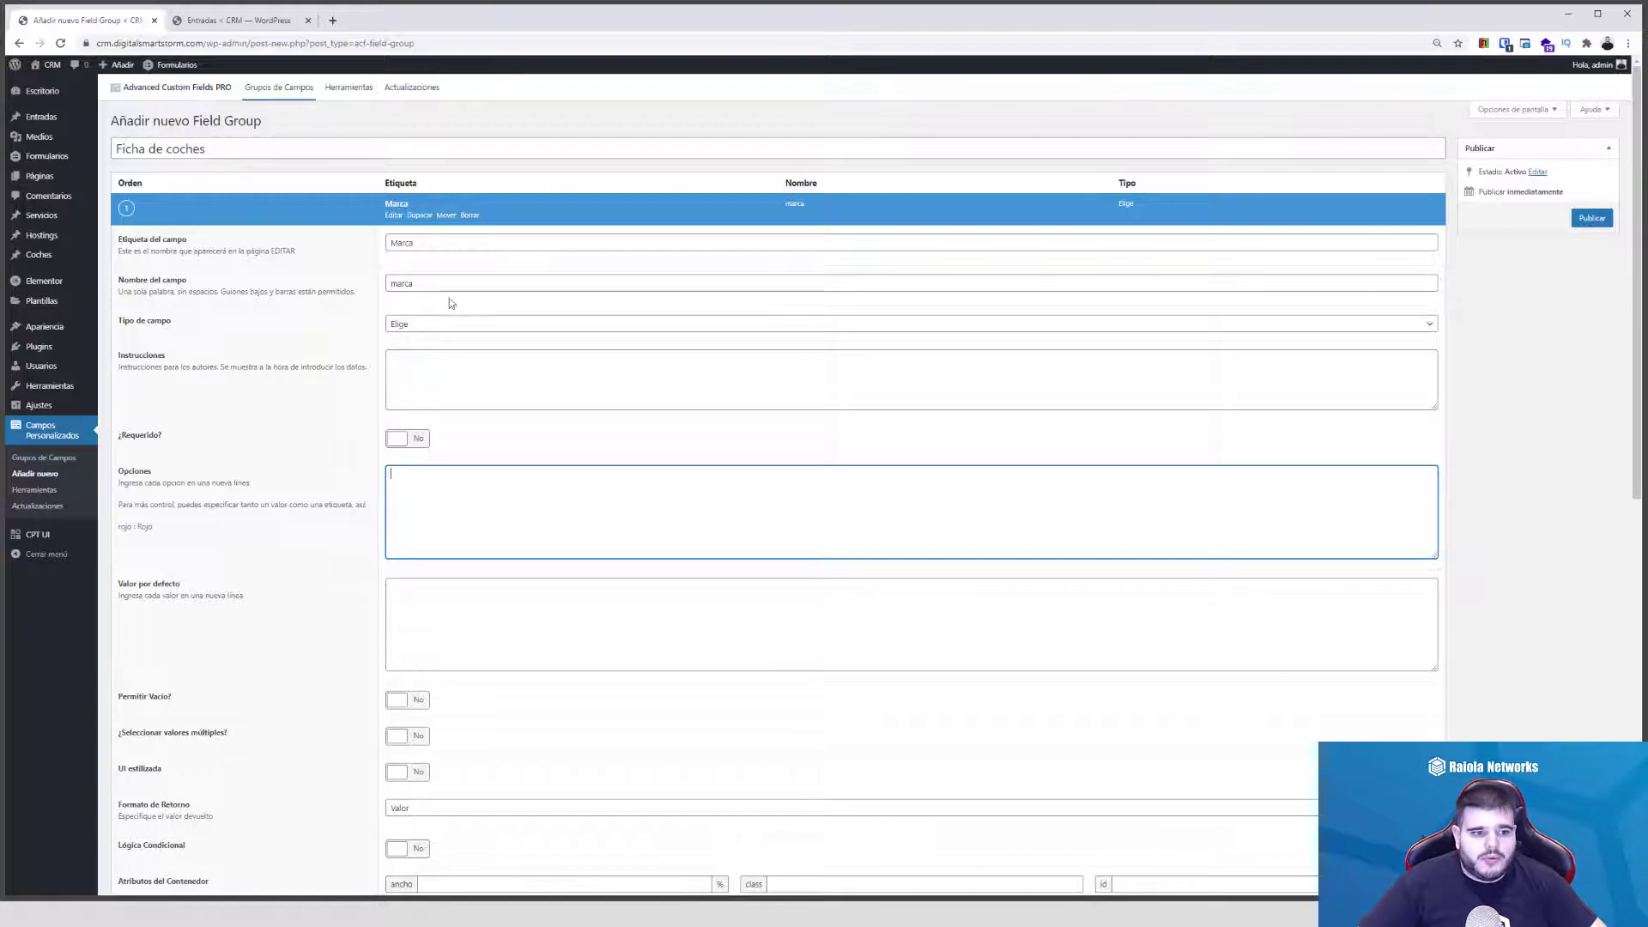
# - Try the Email type on the Marca field and switch it back to Elige
pyautogui.click(434, 327)
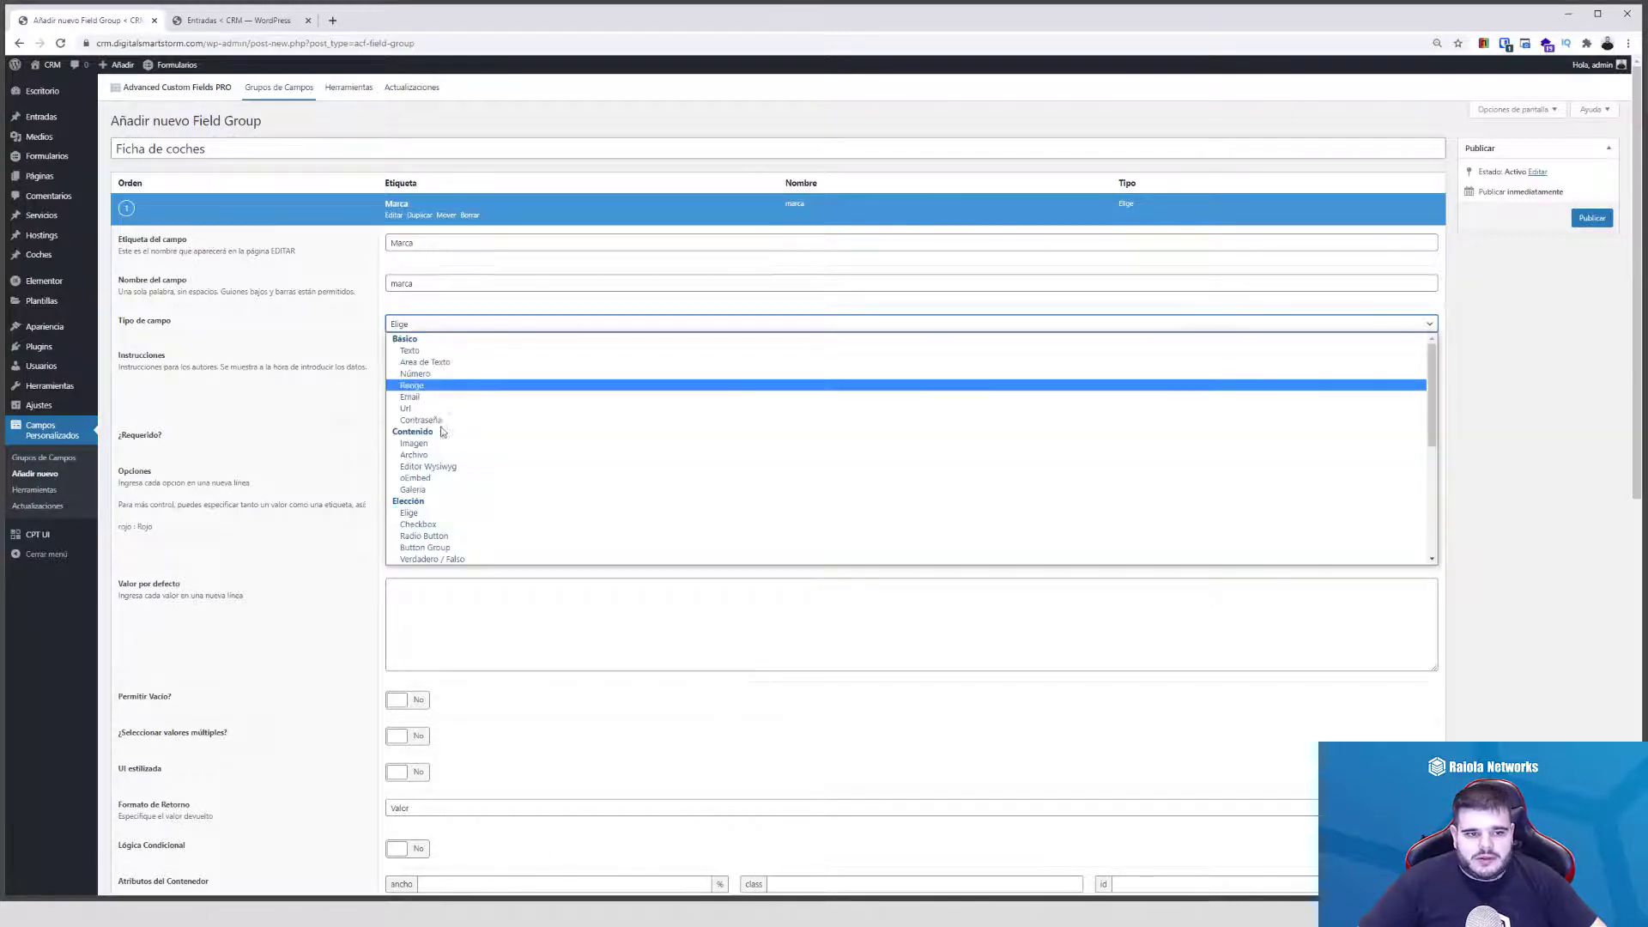
pyautogui.click(438, 399)
pyautogui.click(438, 327)
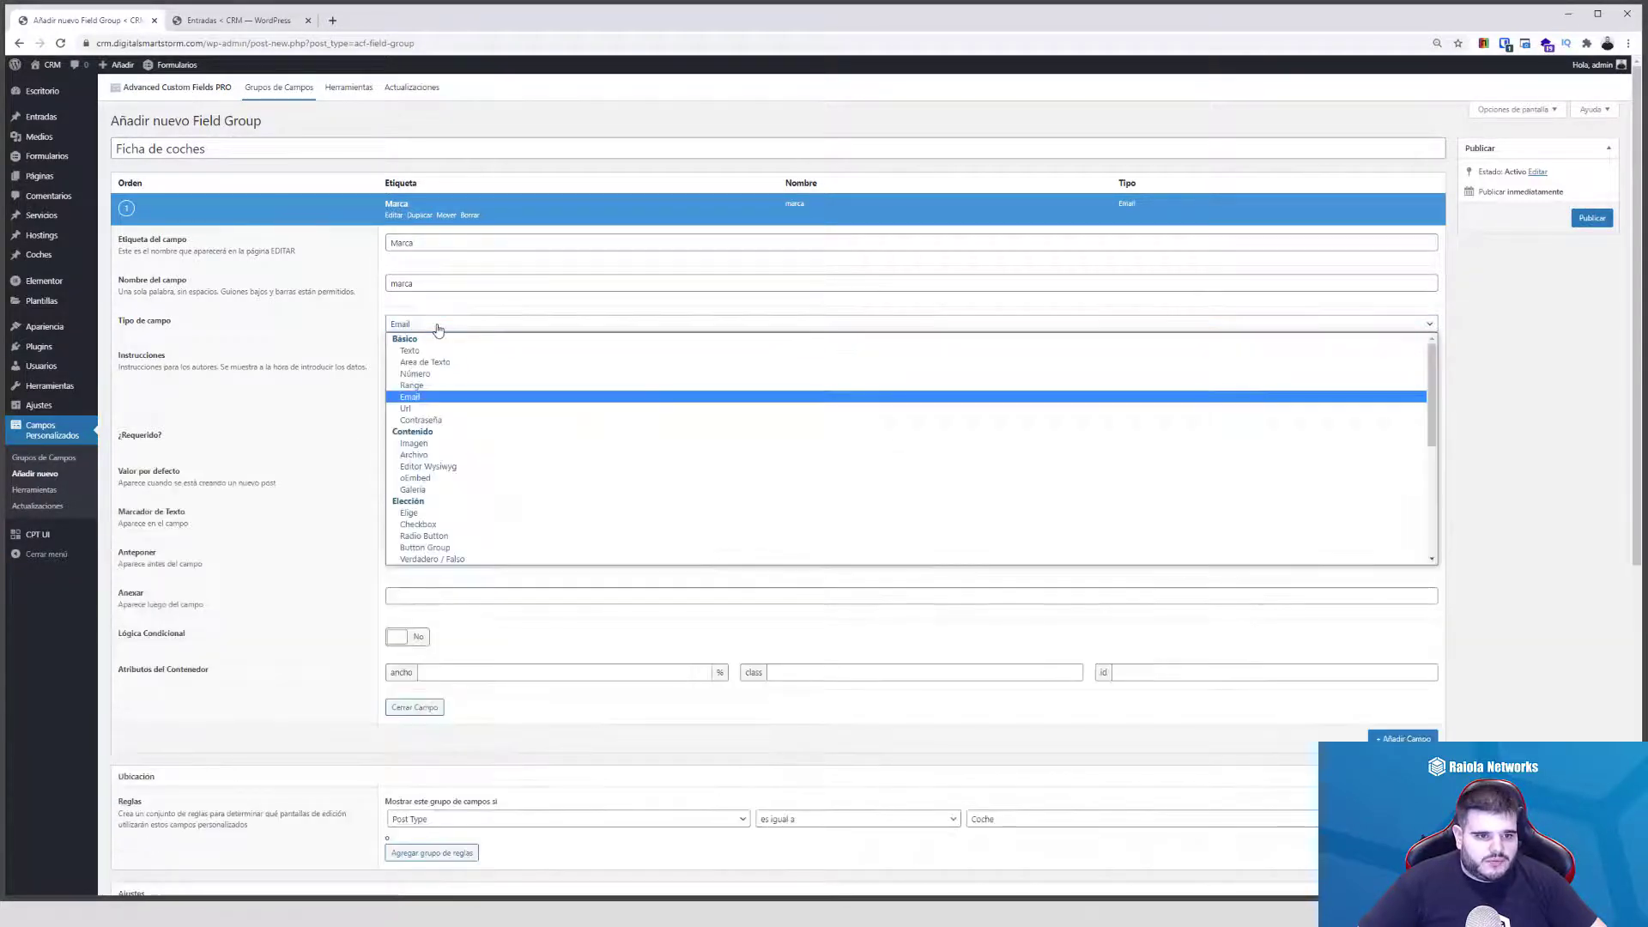
pyautogui.click(440, 519)
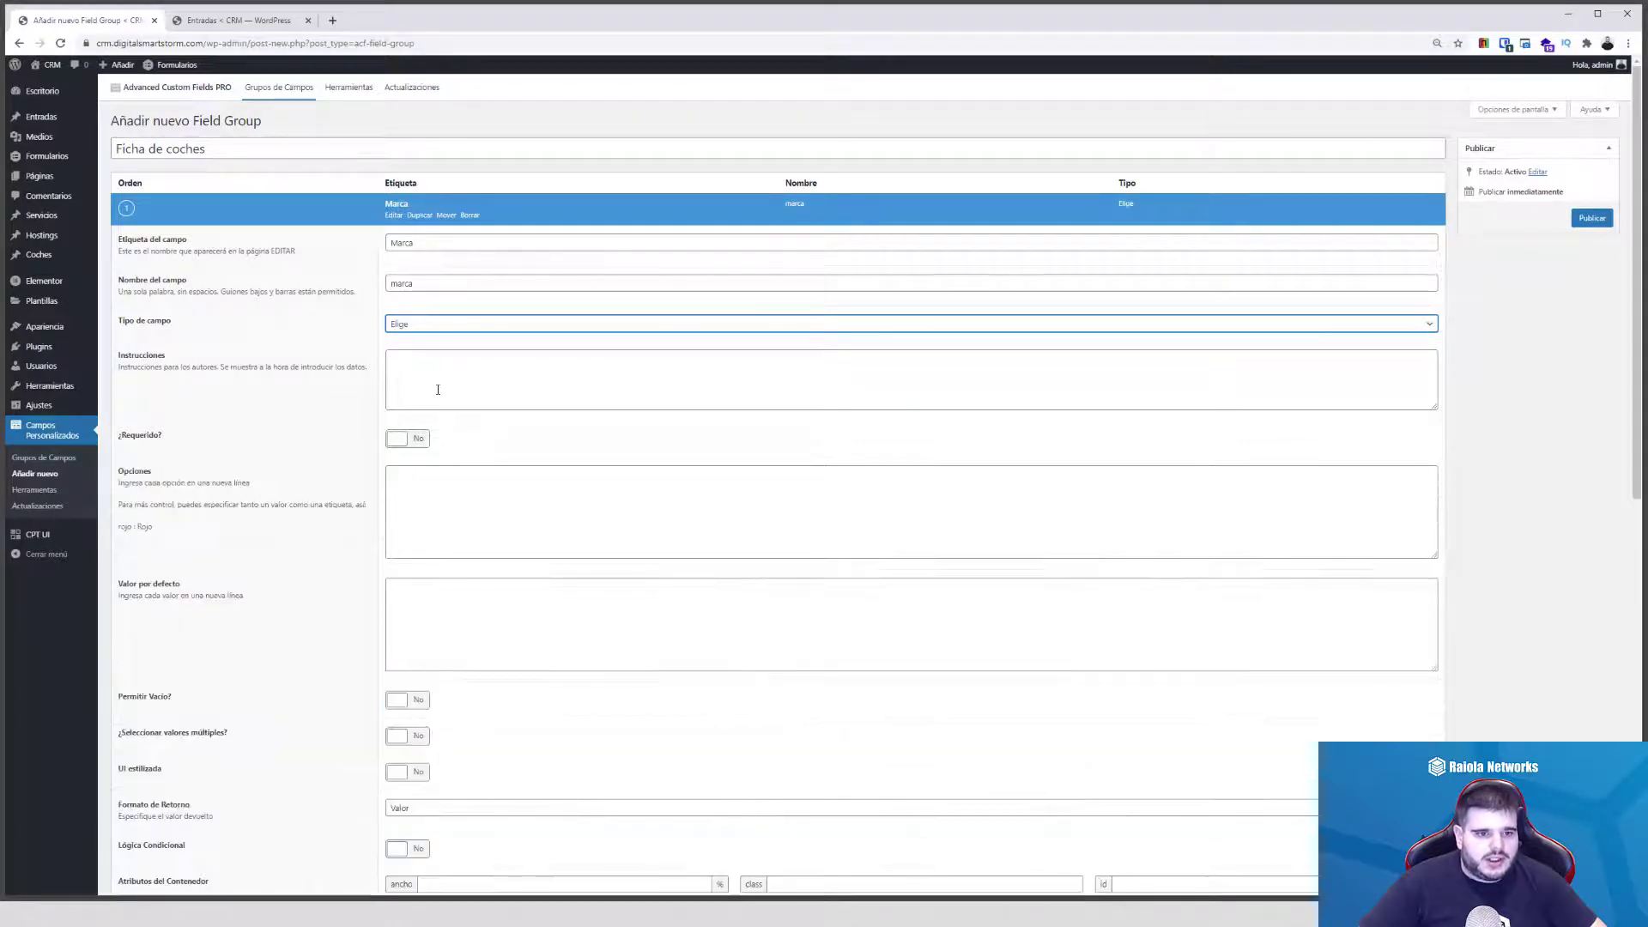
# - Enter Honda, Subaru, Renault and Nissan as the Marca field's options, one per line
pyautogui.click(435, 486)
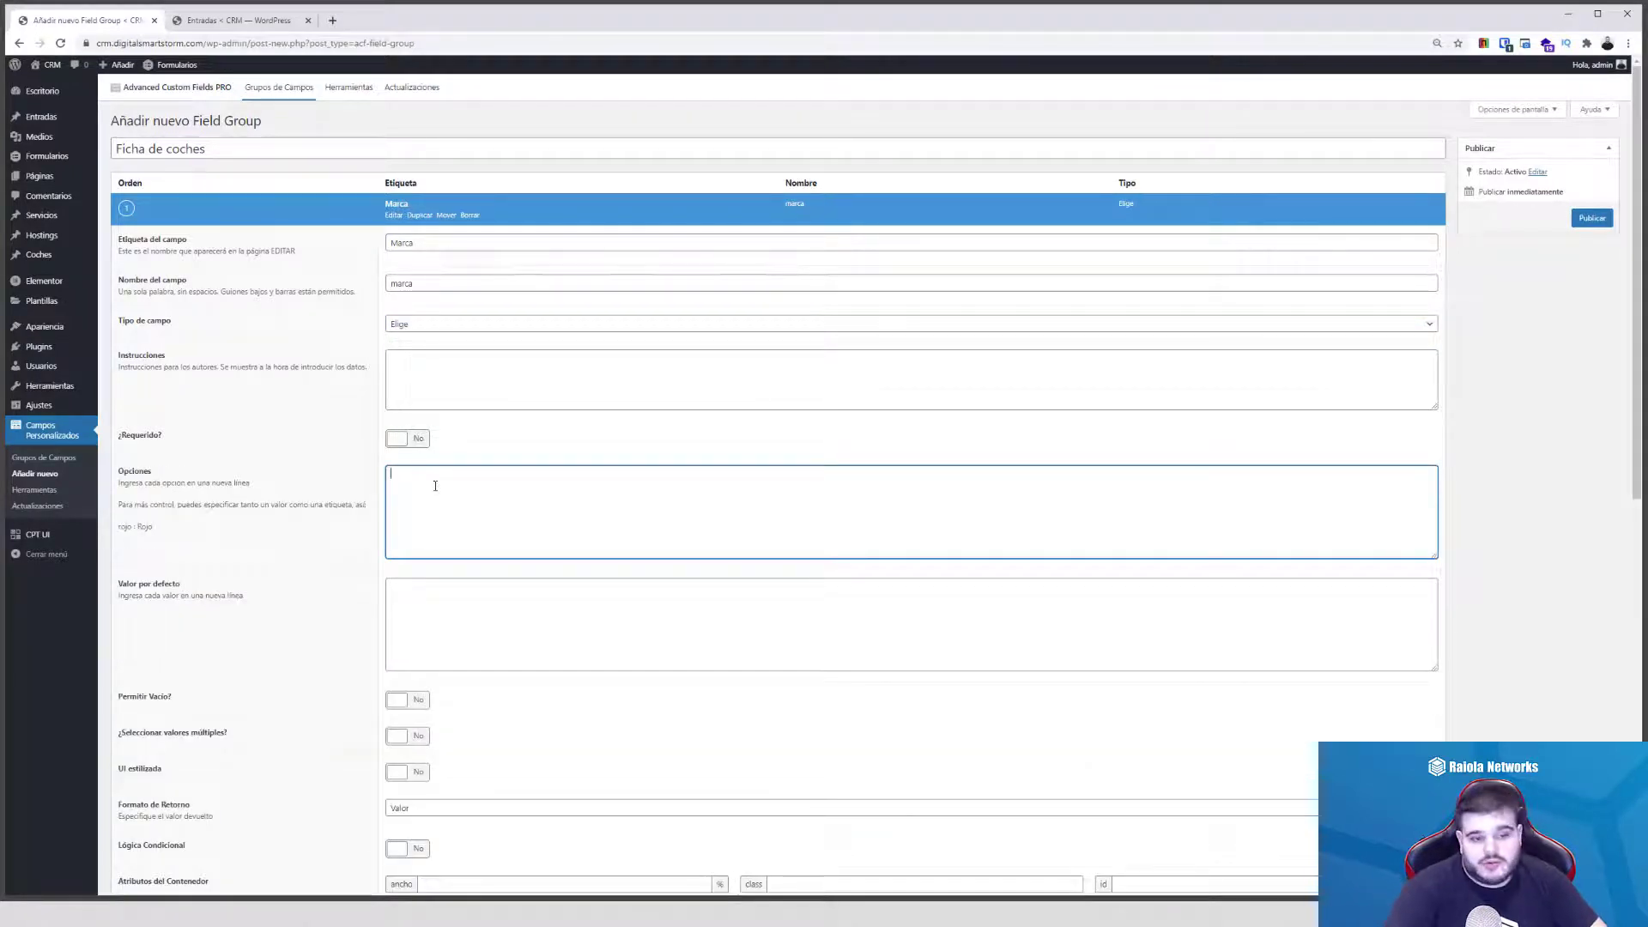
pyautogui.write('Honda')
pyautogui.press('Return')
pyautogui.write('s')
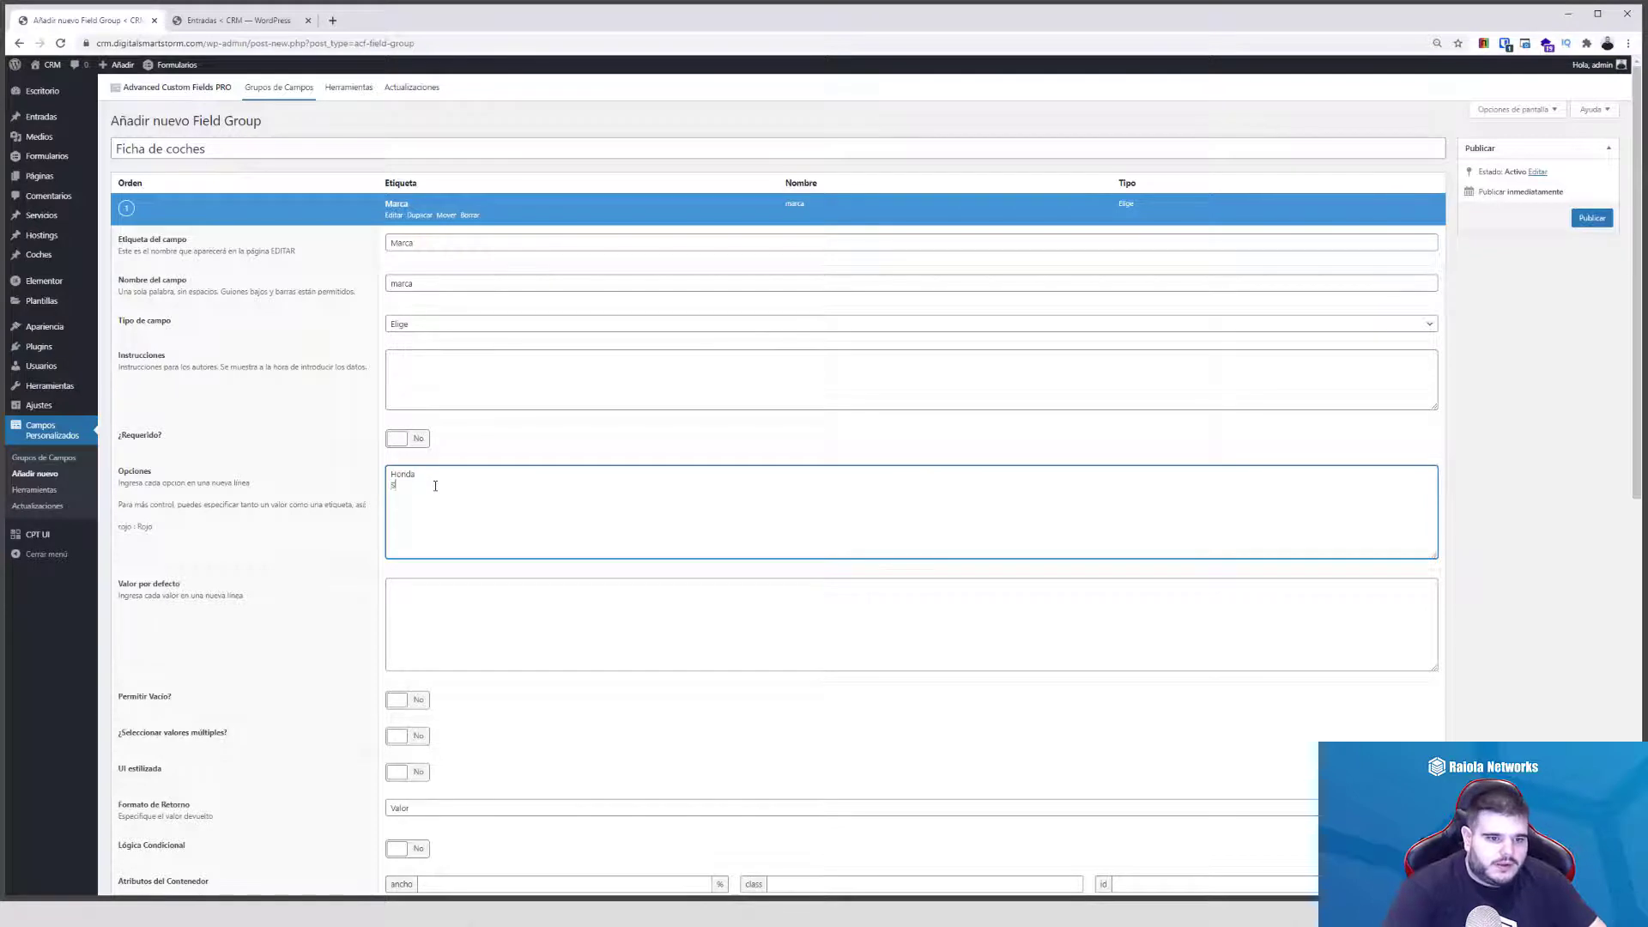
pyautogui.write('ubaru')
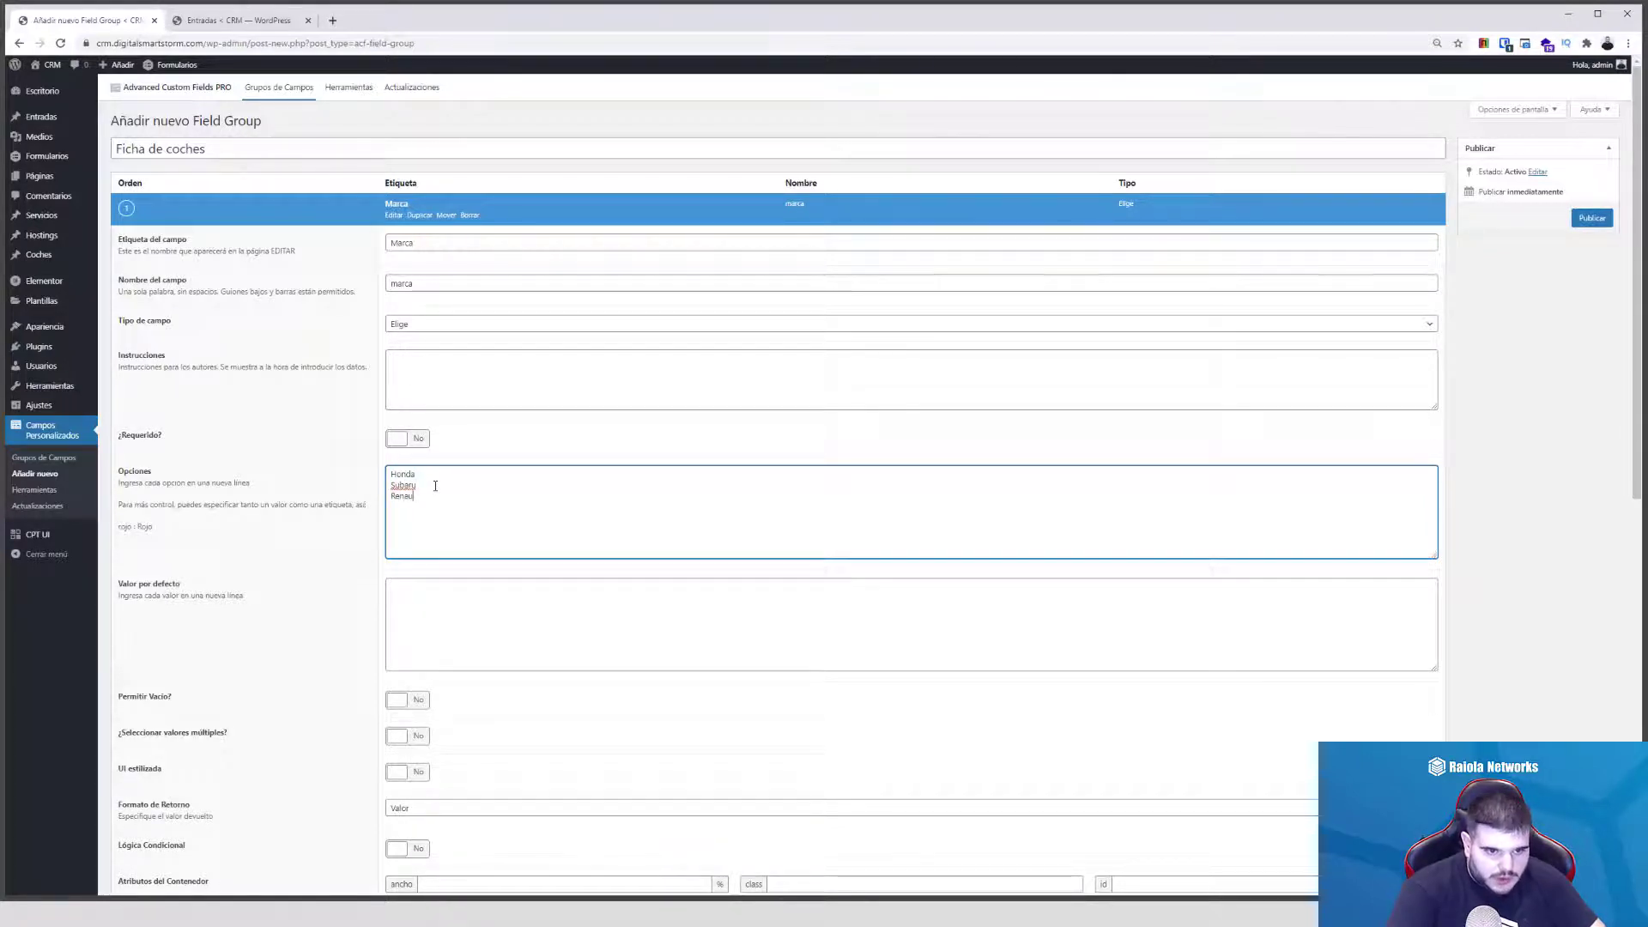
pyautogui.write('Nissan')
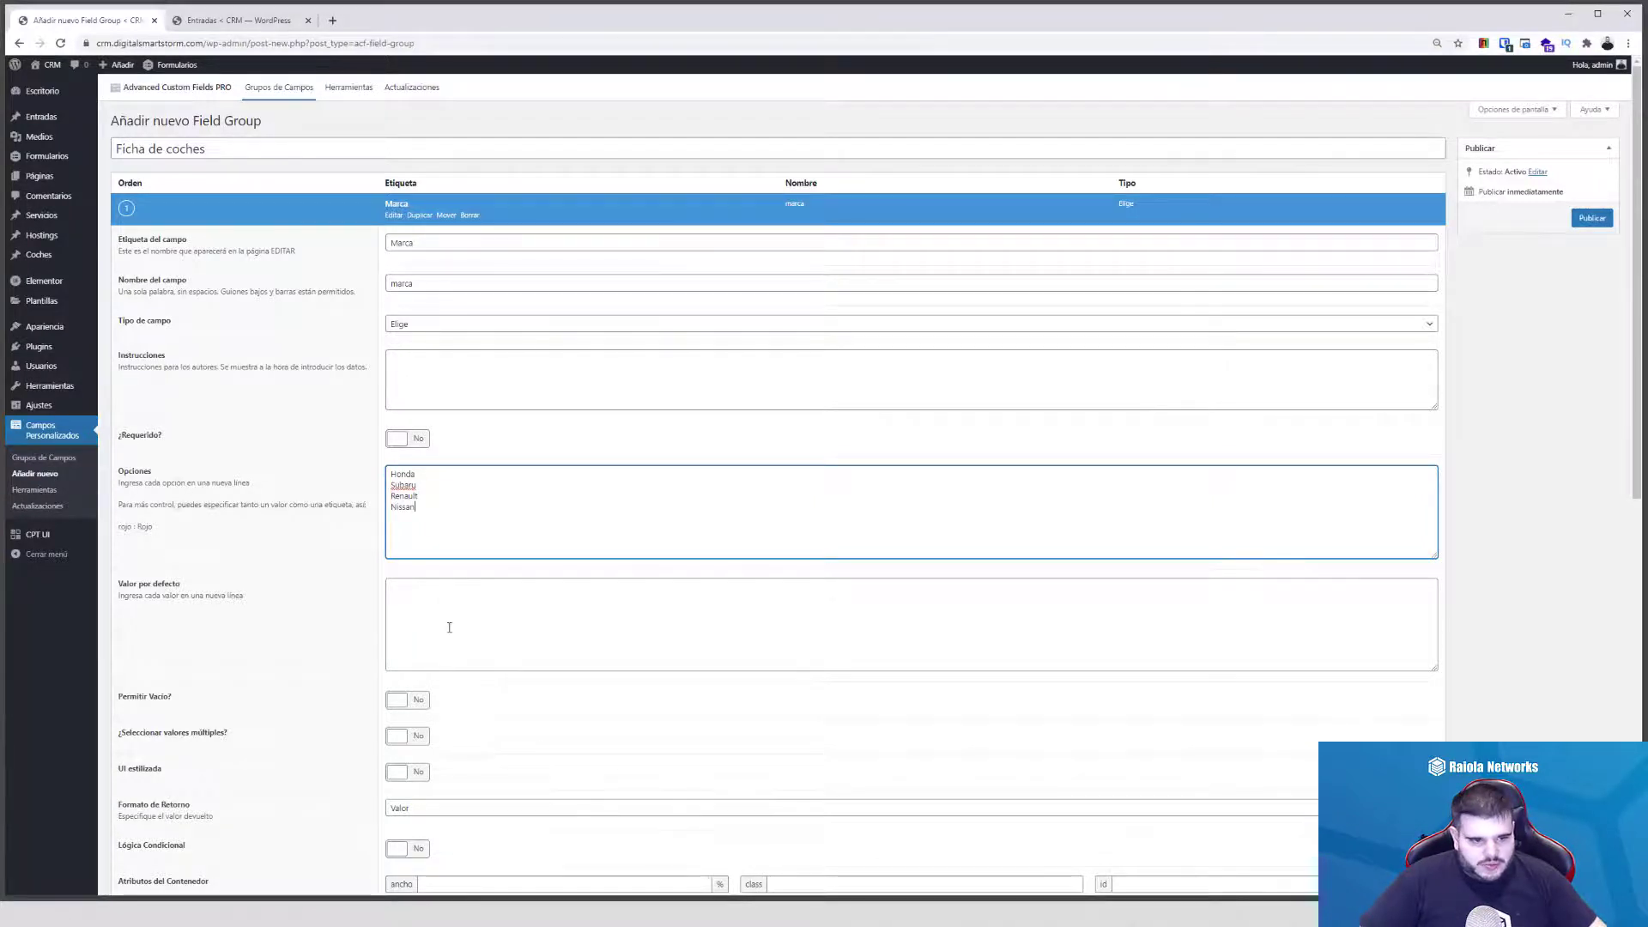
# - Try UI estilizada on the Marca field, turn it off again, and view the return format choices, keeping Valor
pyautogui.scroll(-2, 446, 652)
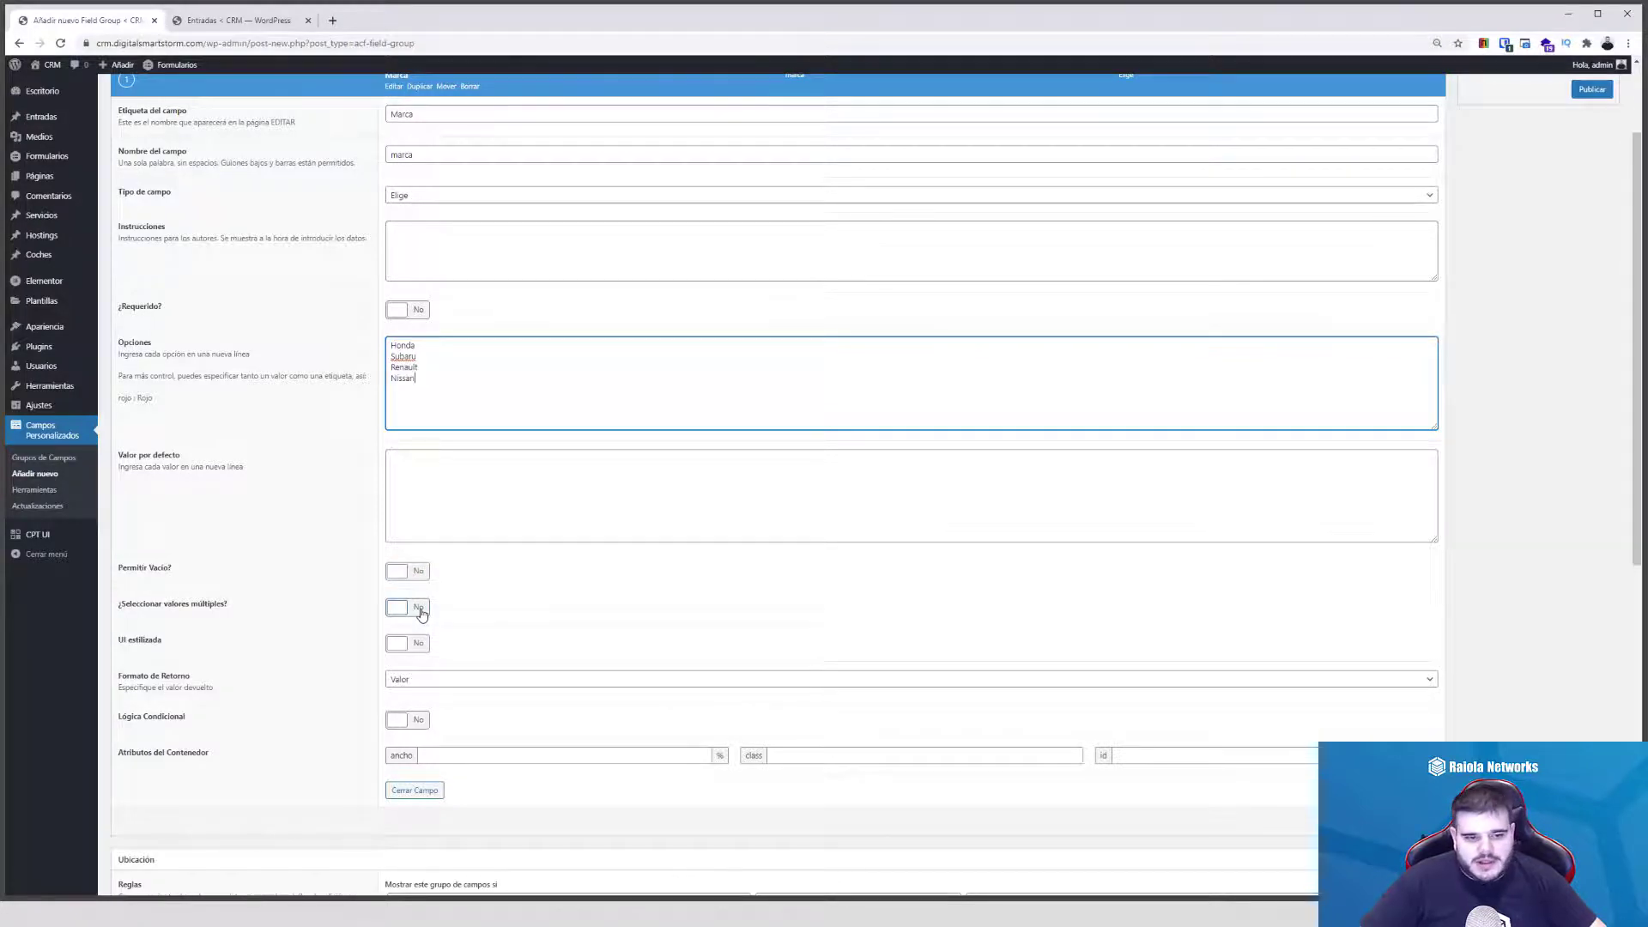
pyautogui.scroll(-2, 570, 644)
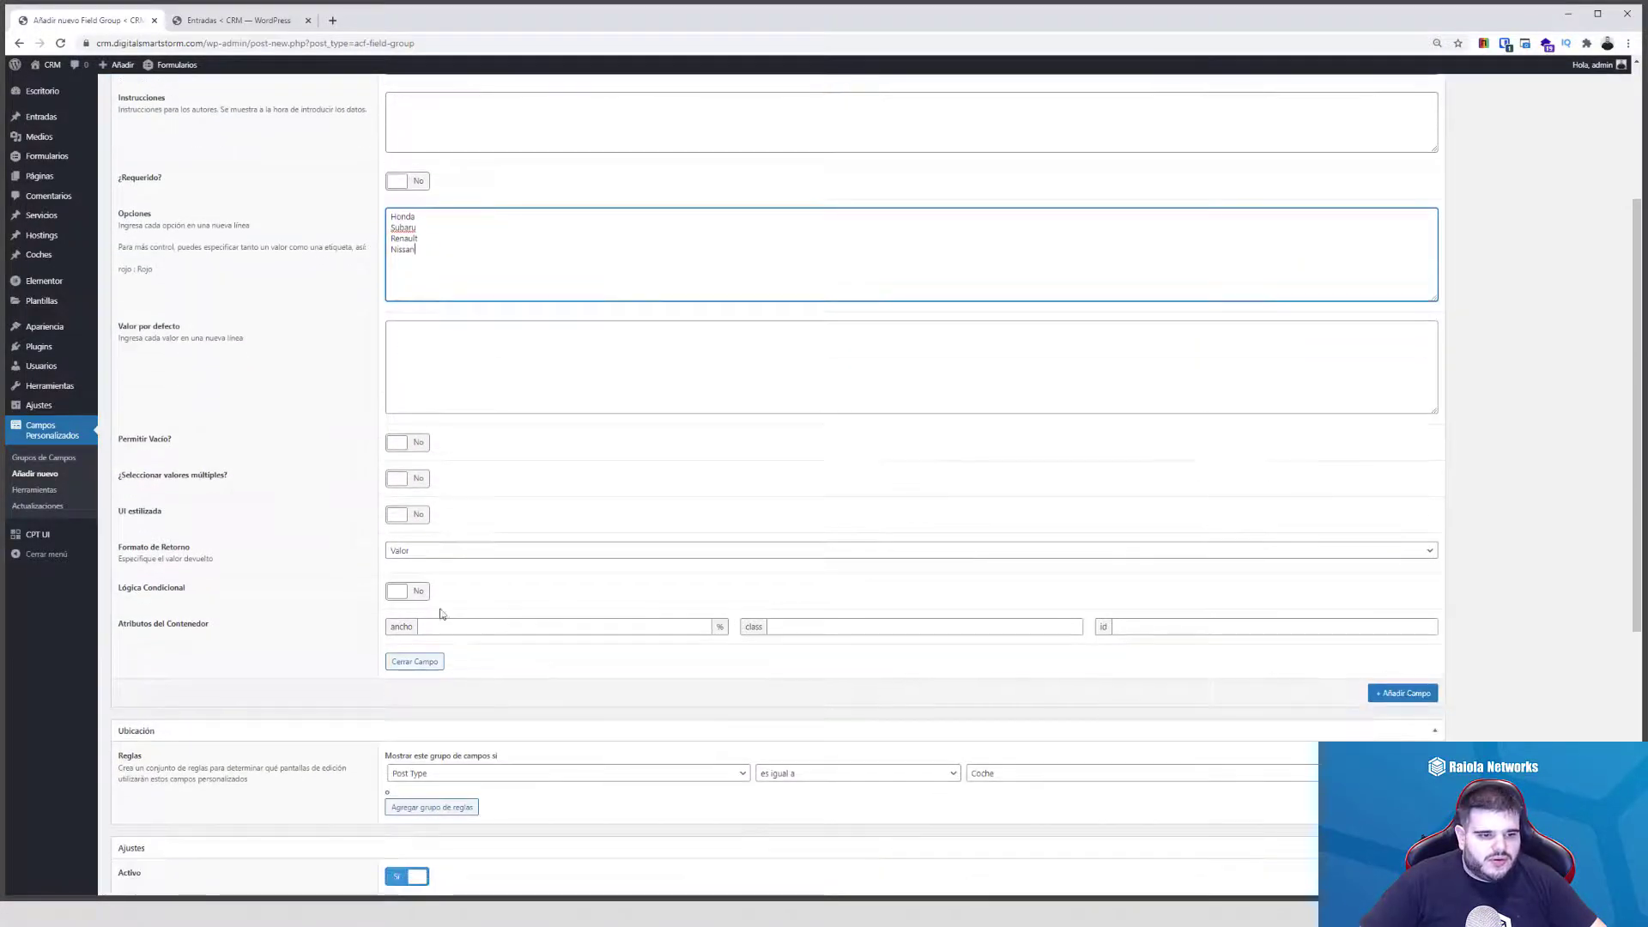
pyautogui.click(421, 515)
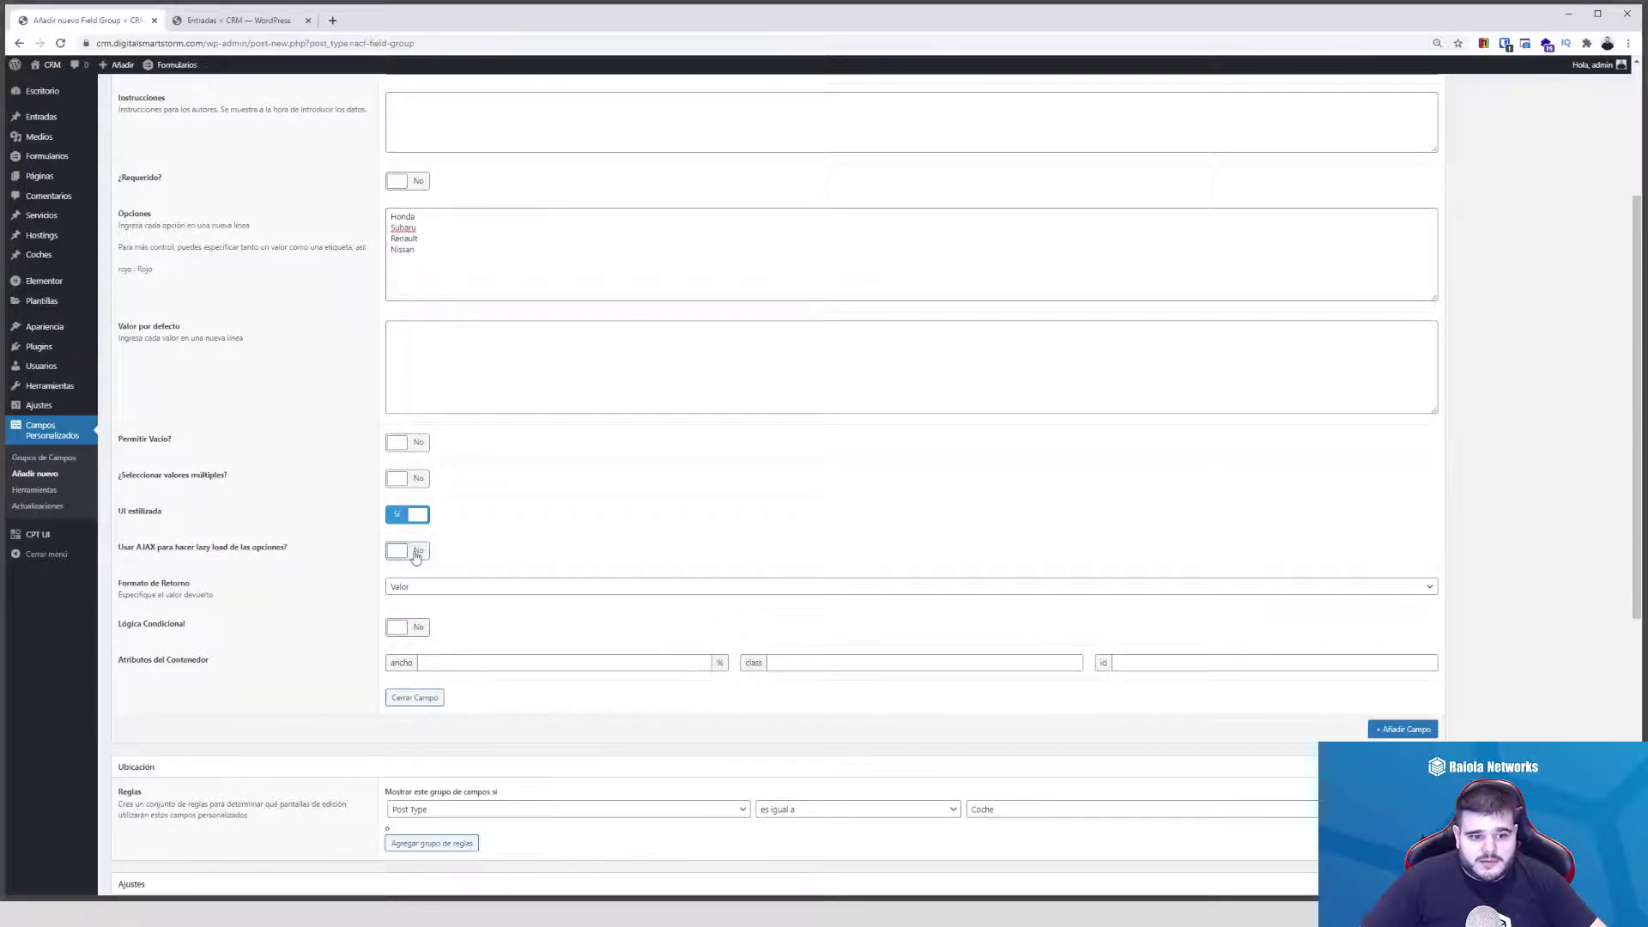
pyautogui.click(398, 516)
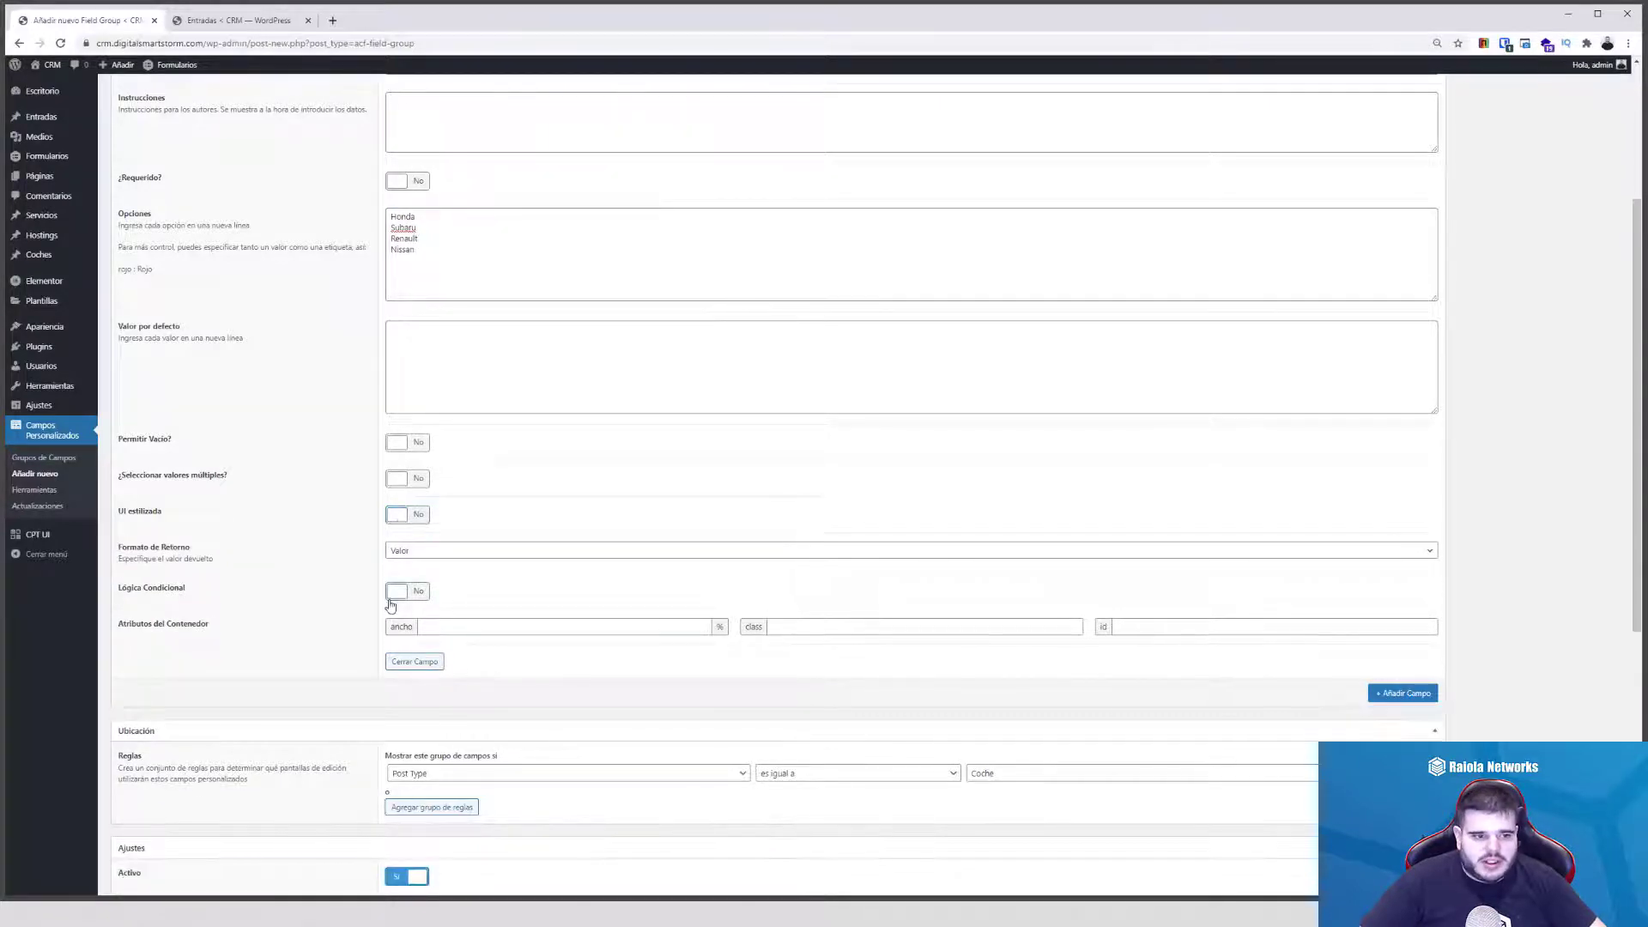
pyautogui.click(473, 553)
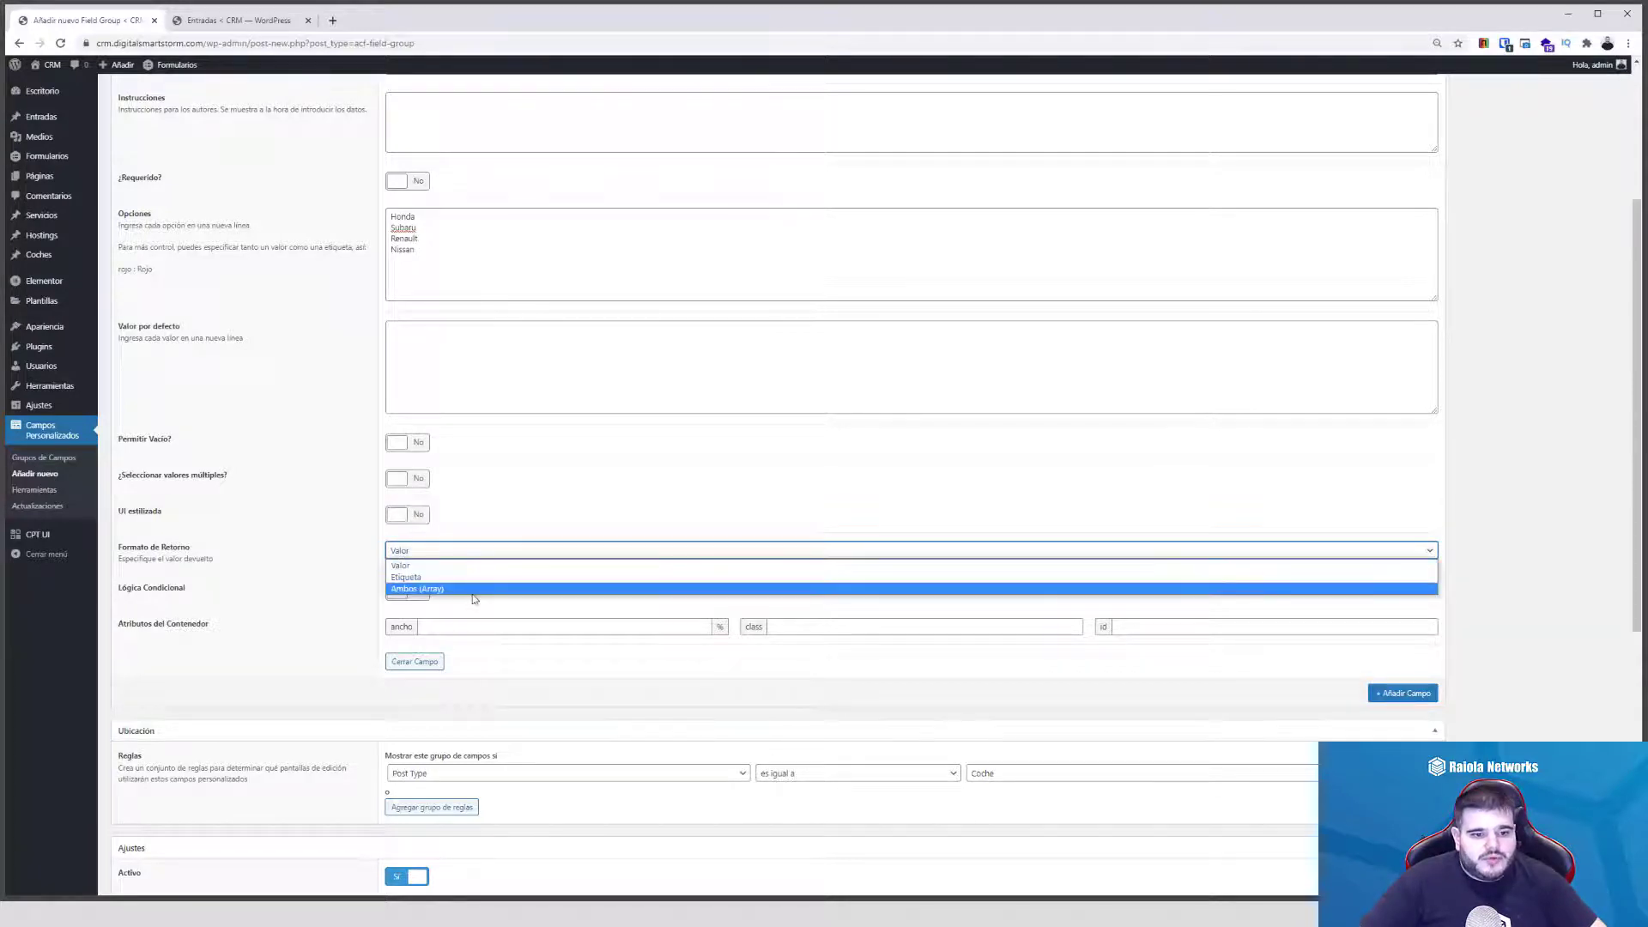
pyautogui.click(496, 535)
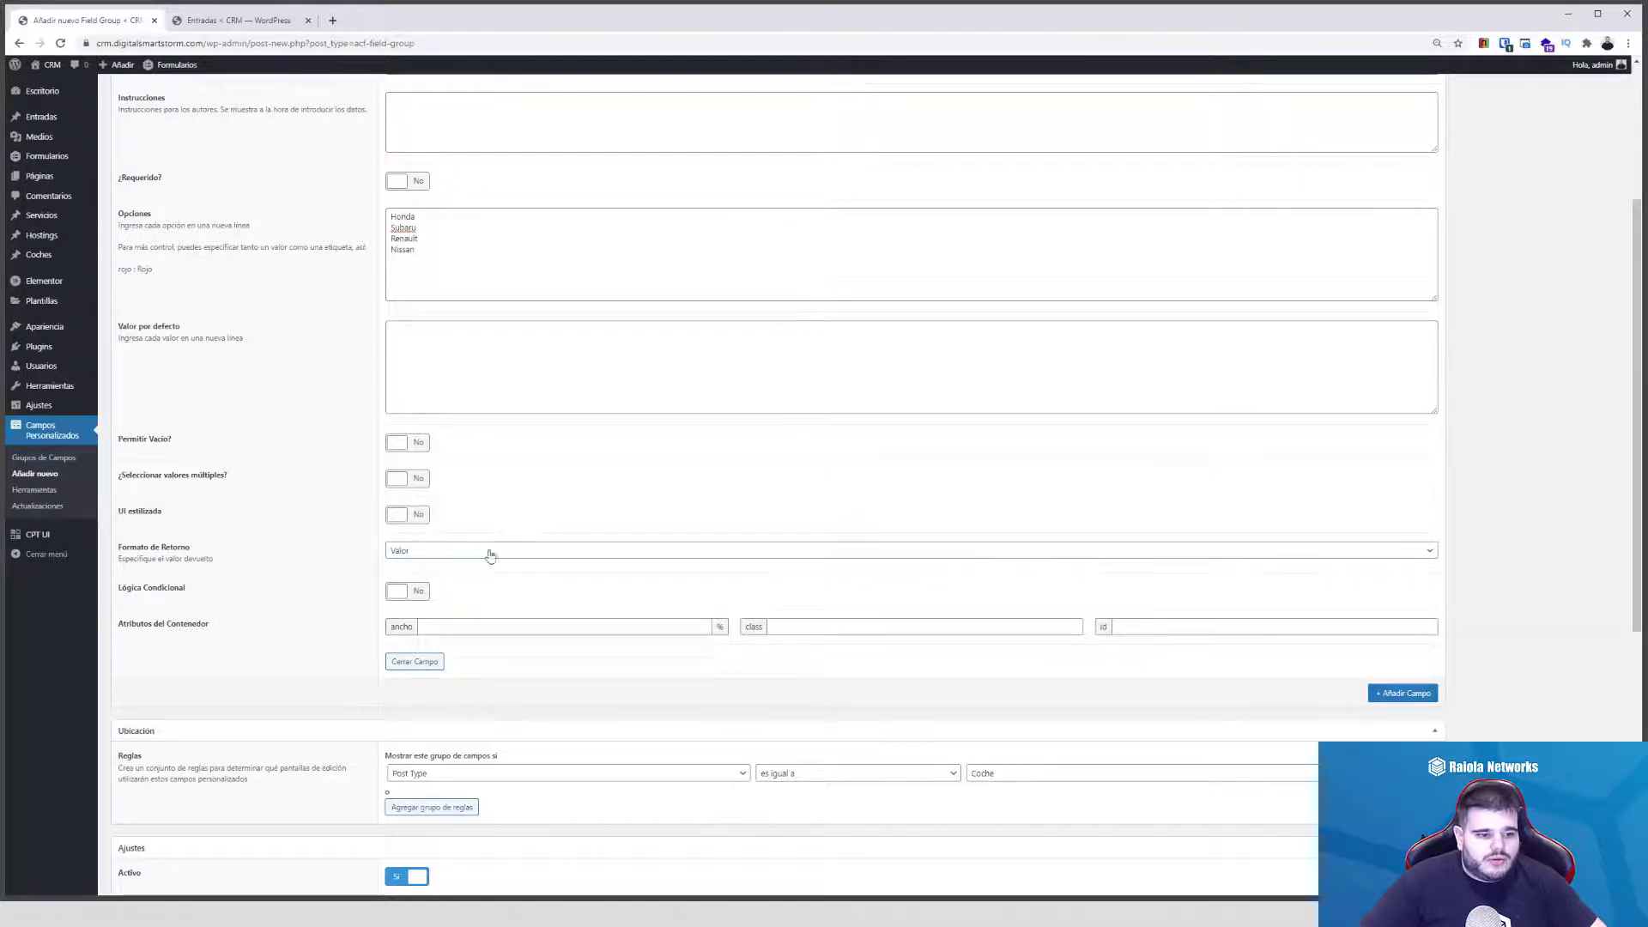
# - Try Lógica Condicional on the Marca field, view the fields its rule can use, and turn it off again
pyautogui.click(420, 592)
pyautogui.click(468, 634)
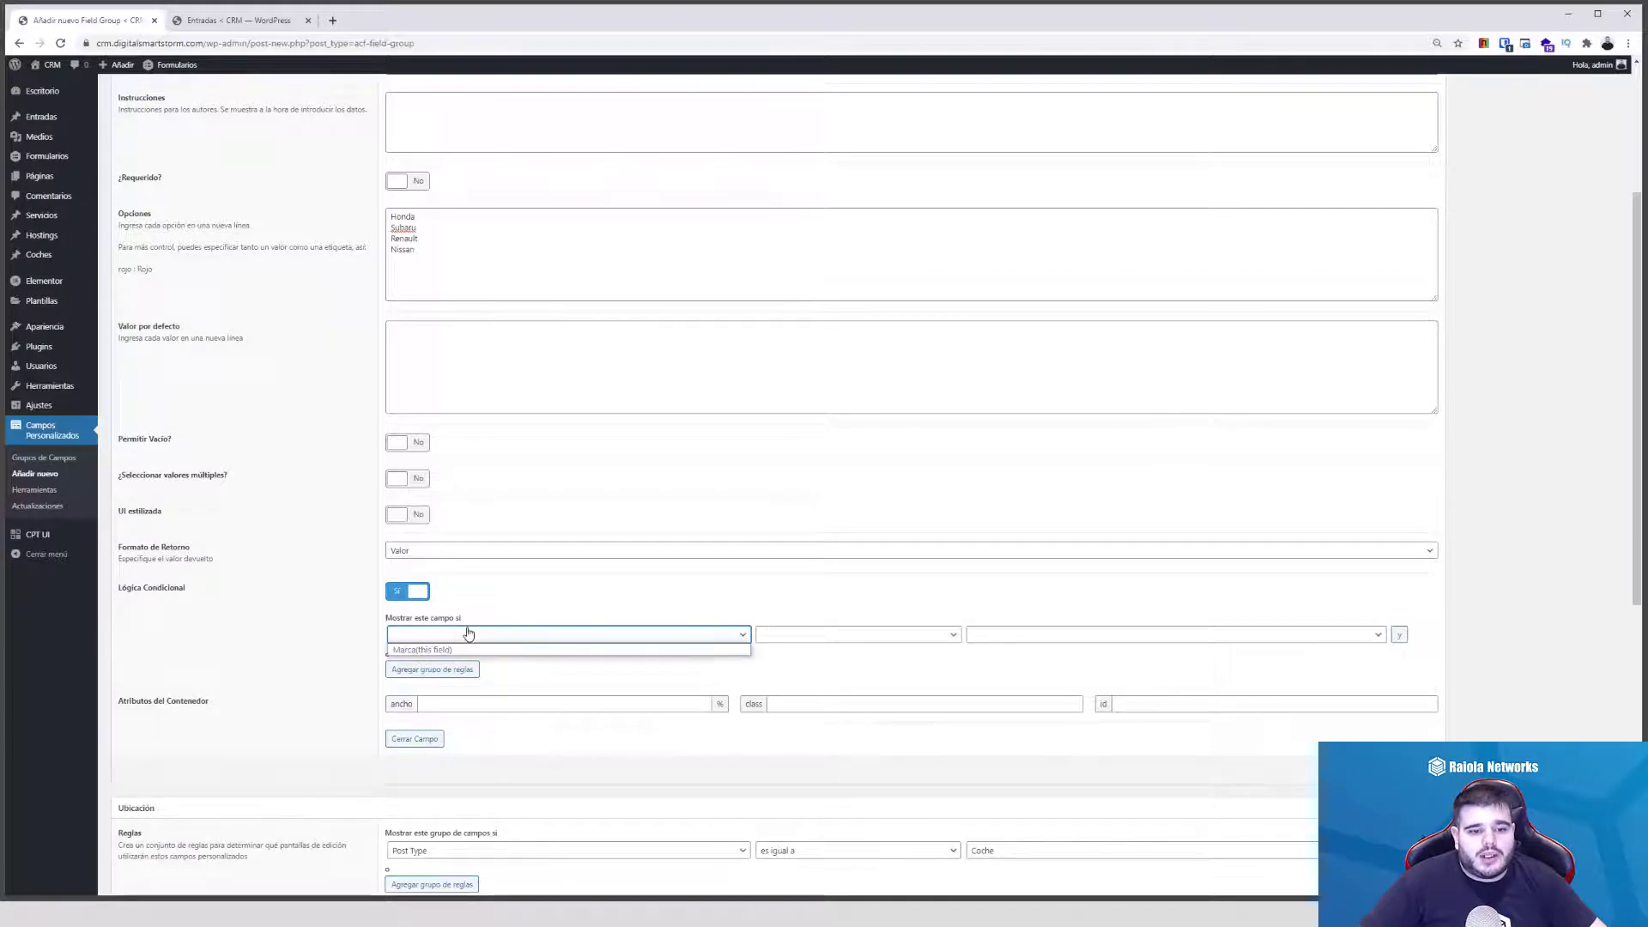
pyautogui.click(491, 604)
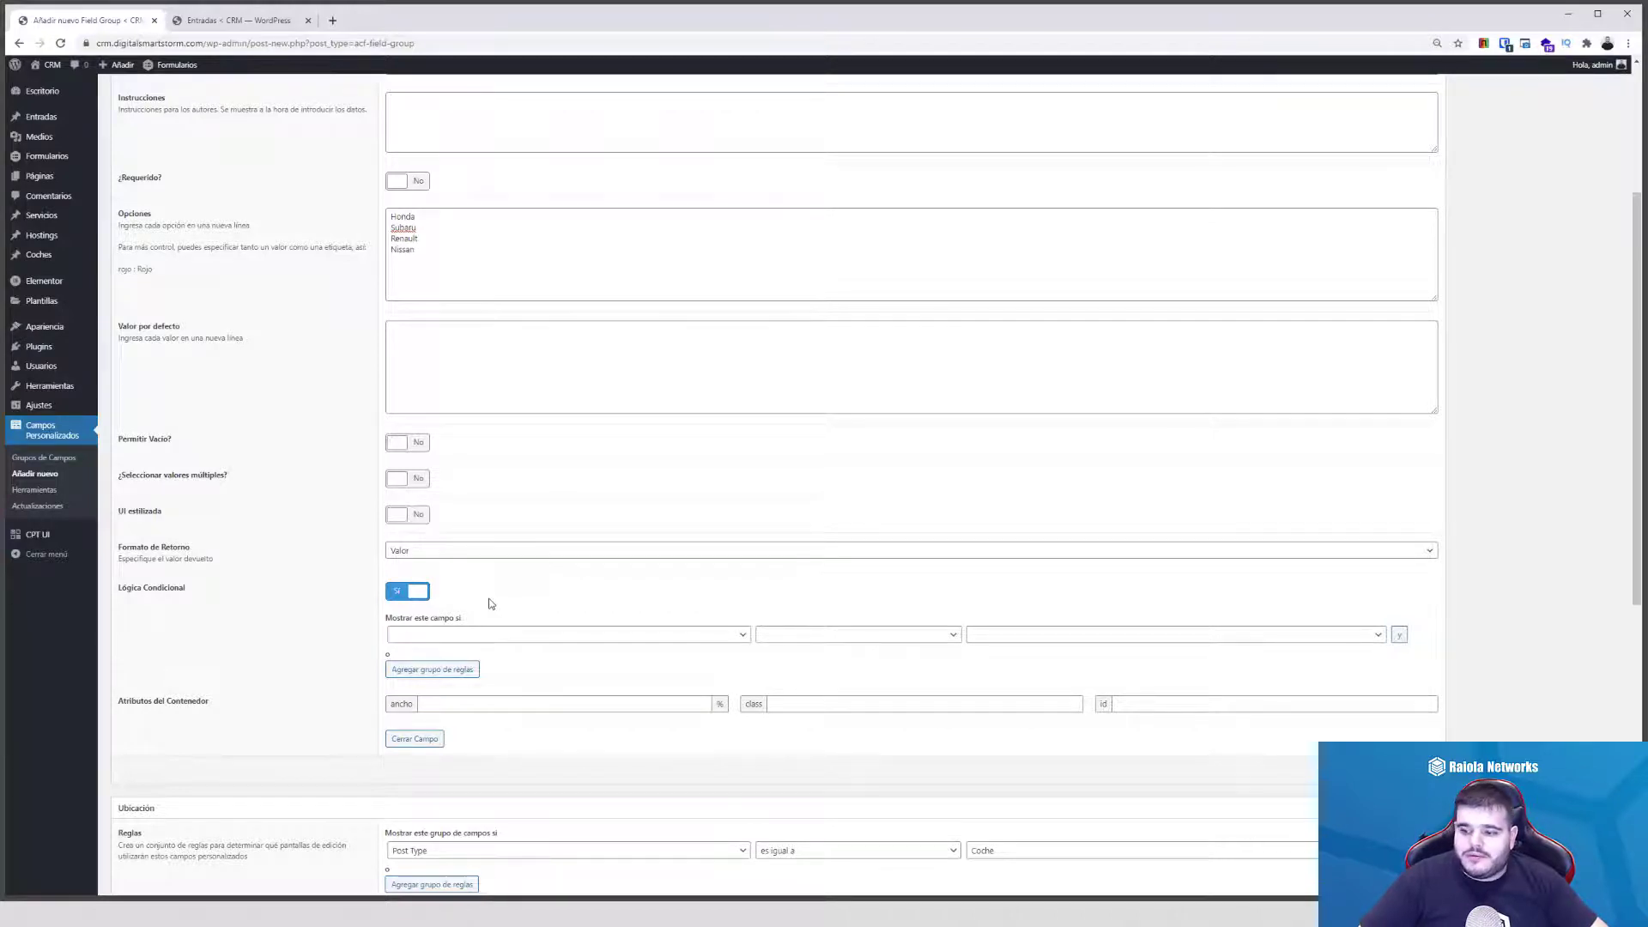
pyautogui.click(411, 594)
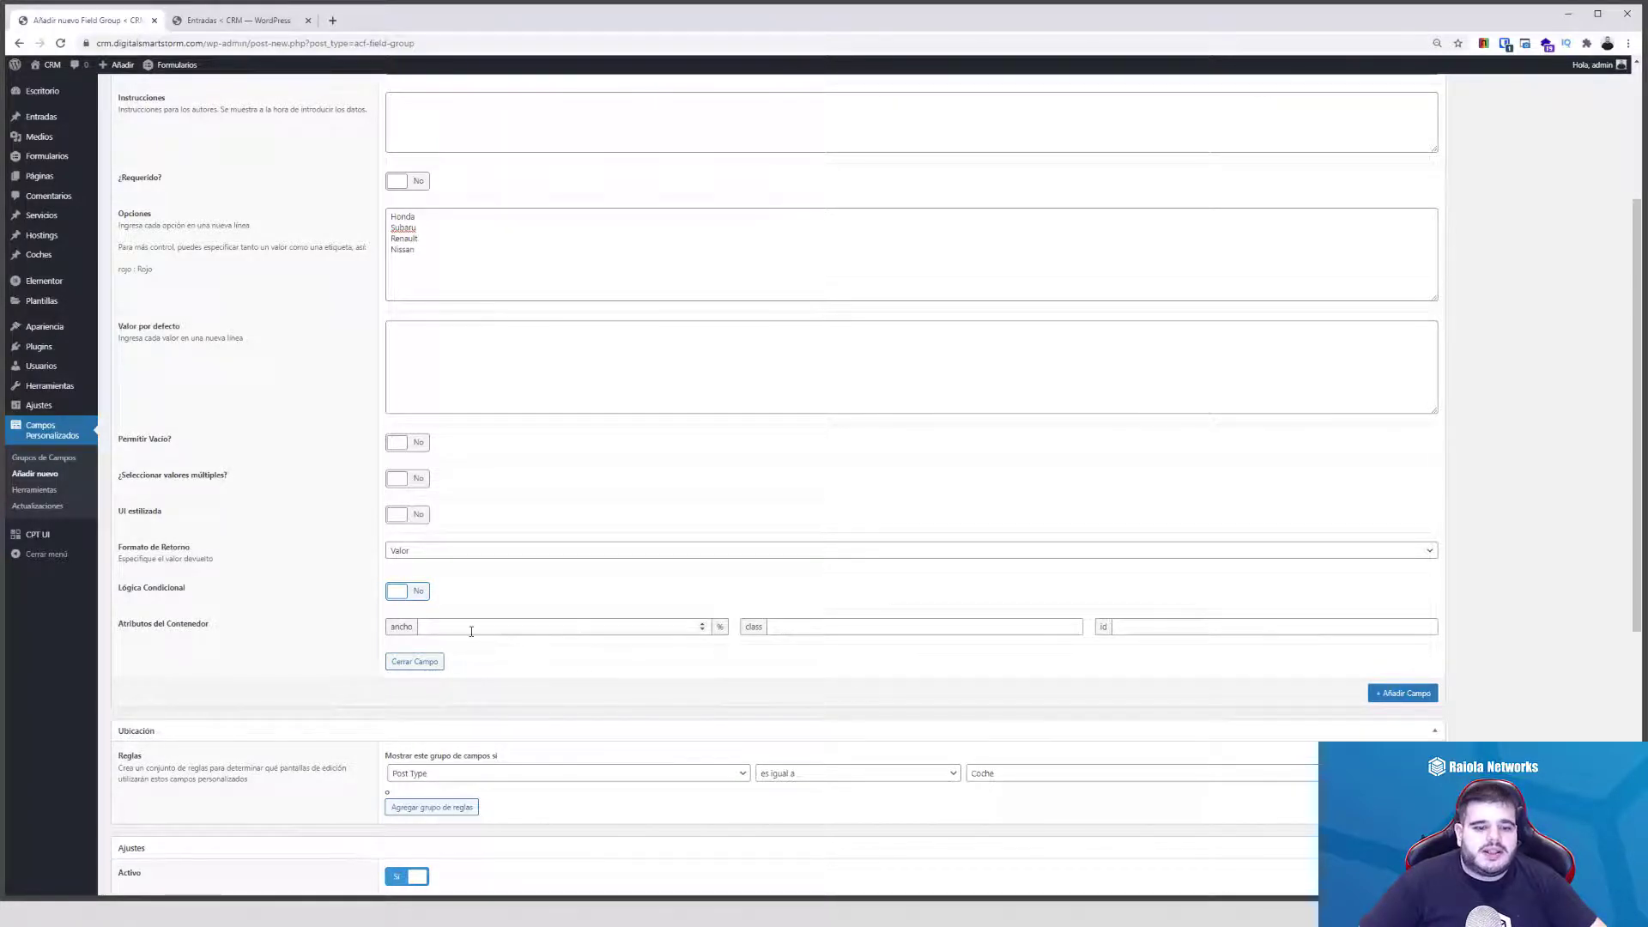
# - Add a second, unlabelled Texto field to the group, close its settings and publish the Ficha de coches field group
pyautogui.click(1389, 693)
pyautogui.scroll(-8, 1004, 567)
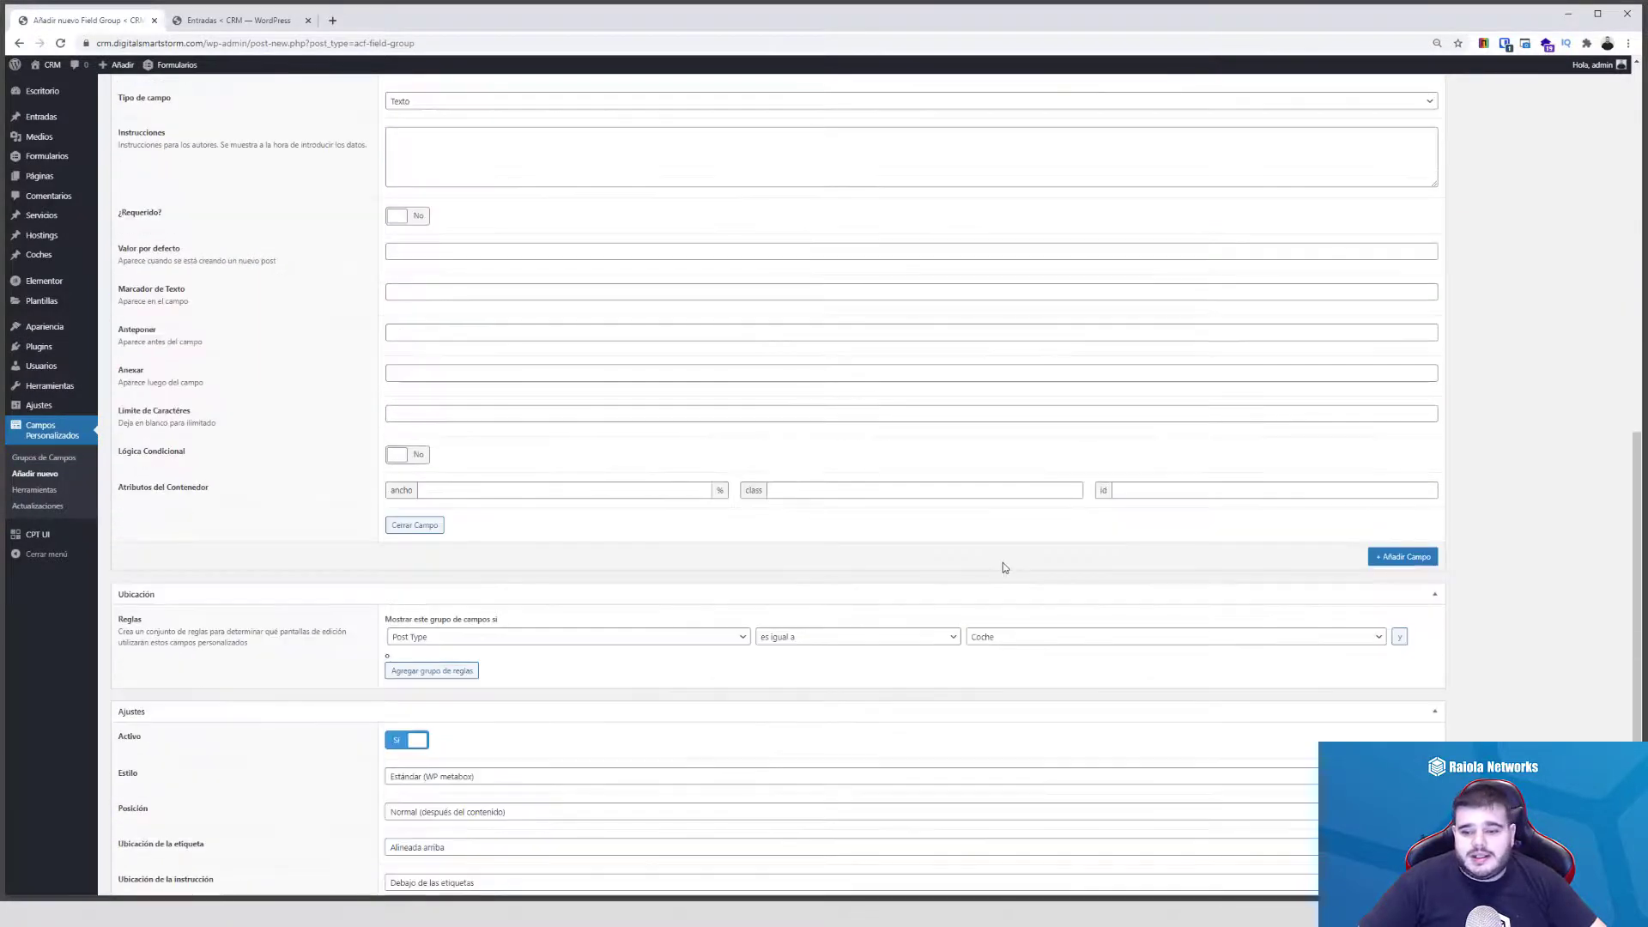
pyautogui.click(418, 525)
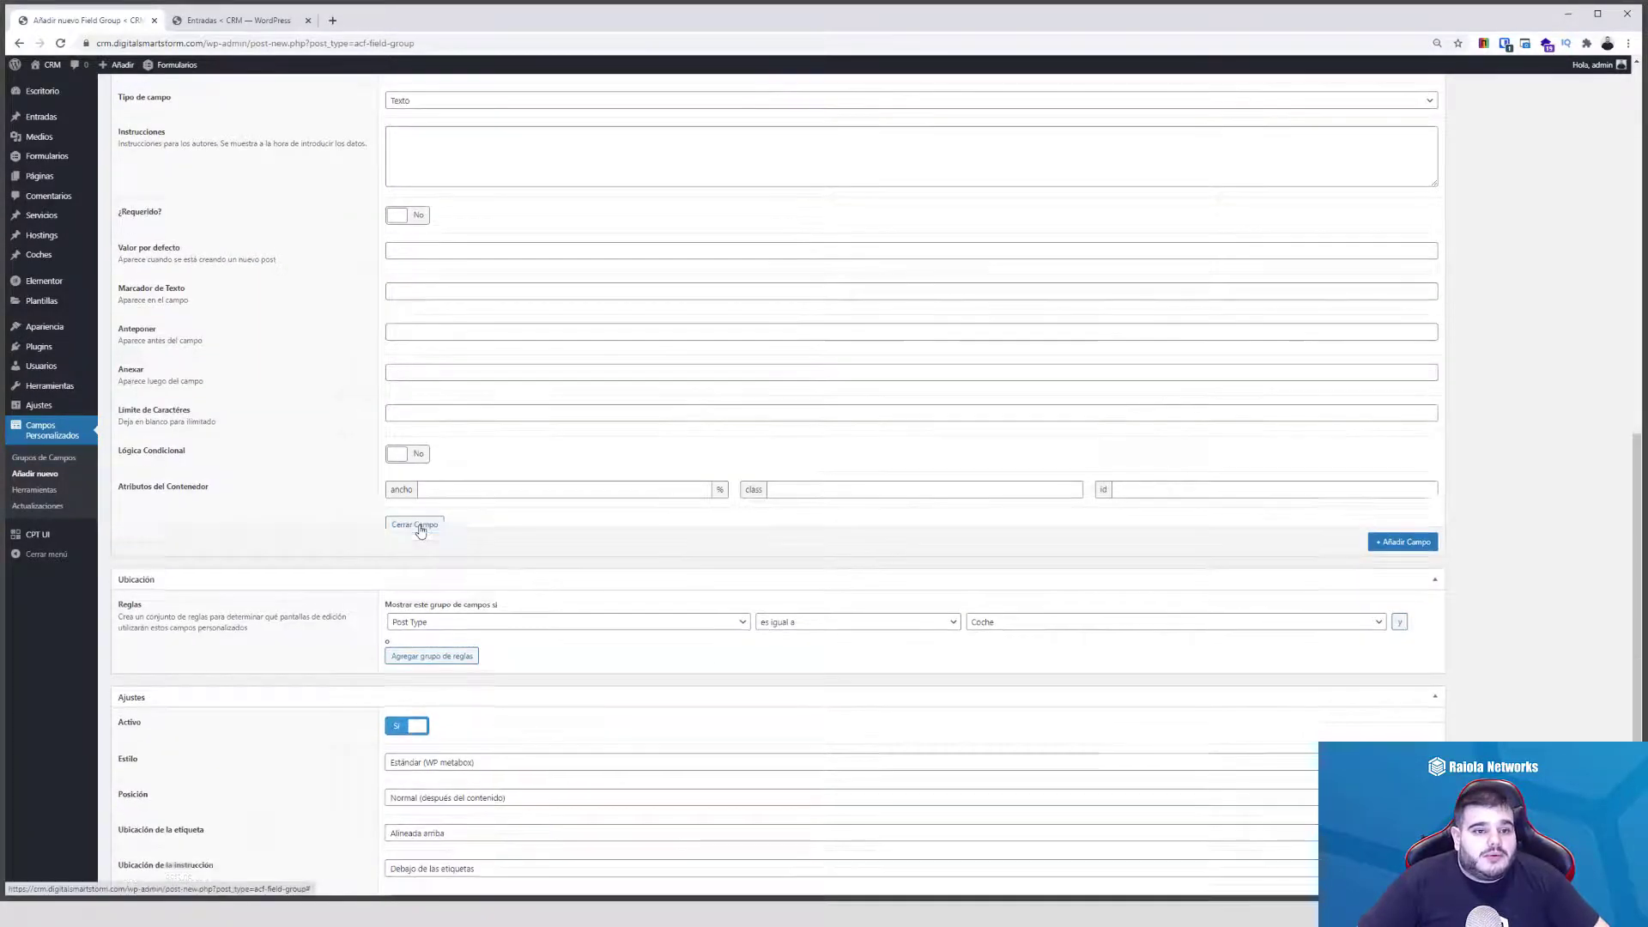
pyautogui.scroll(9, 944, 602)
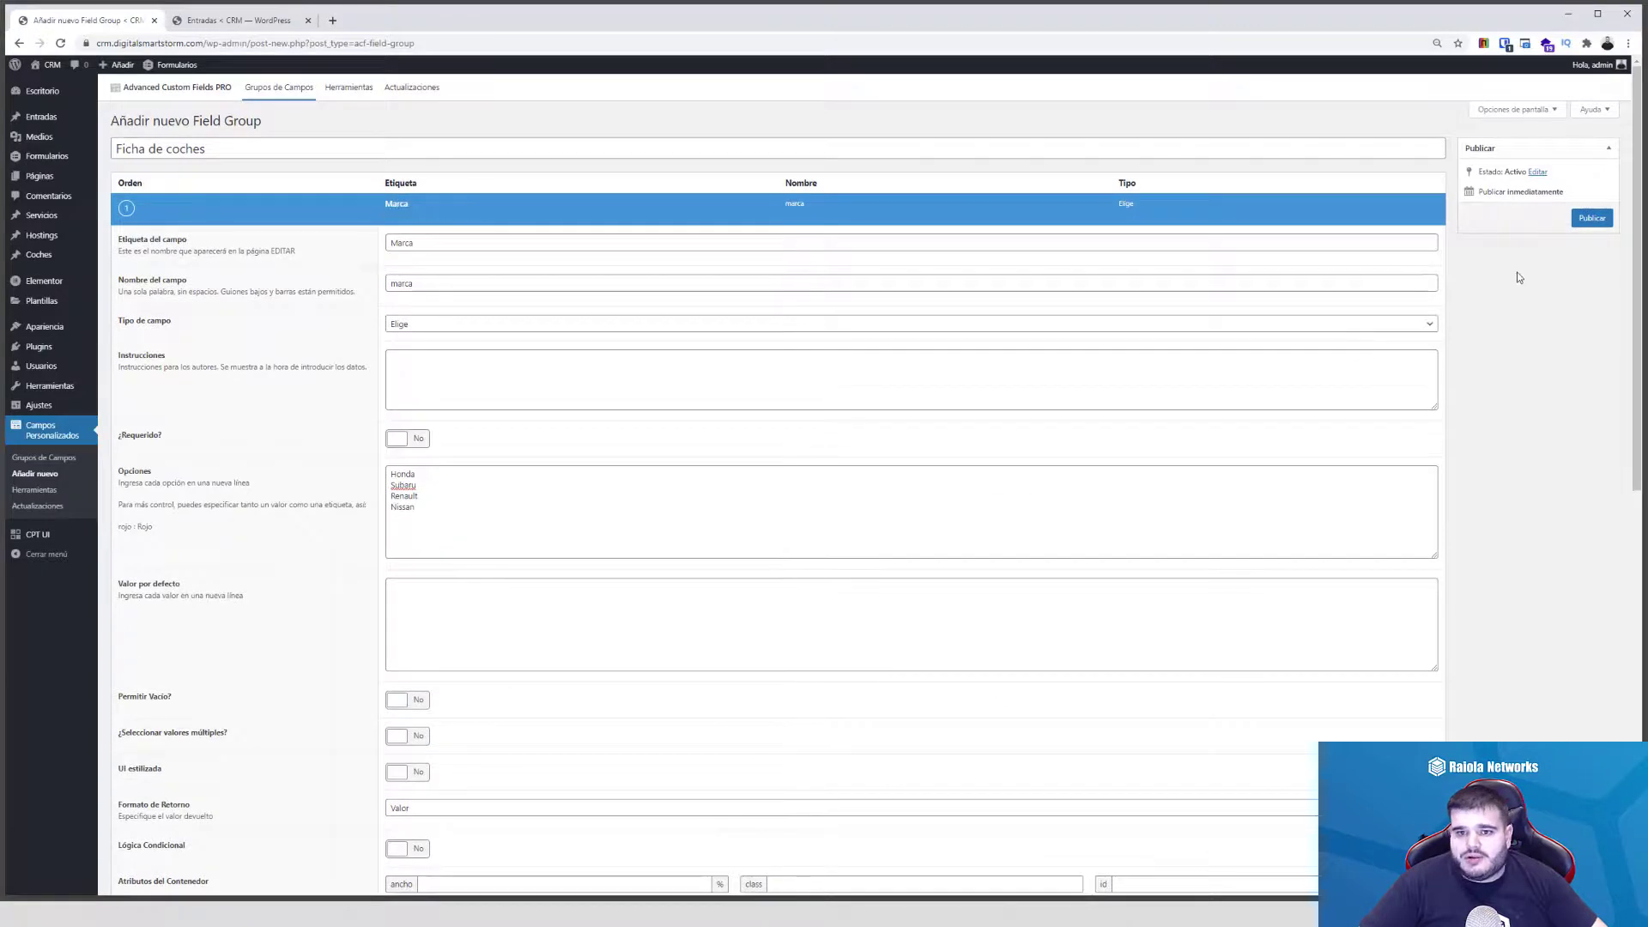
pyautogui.click(1593, 219)
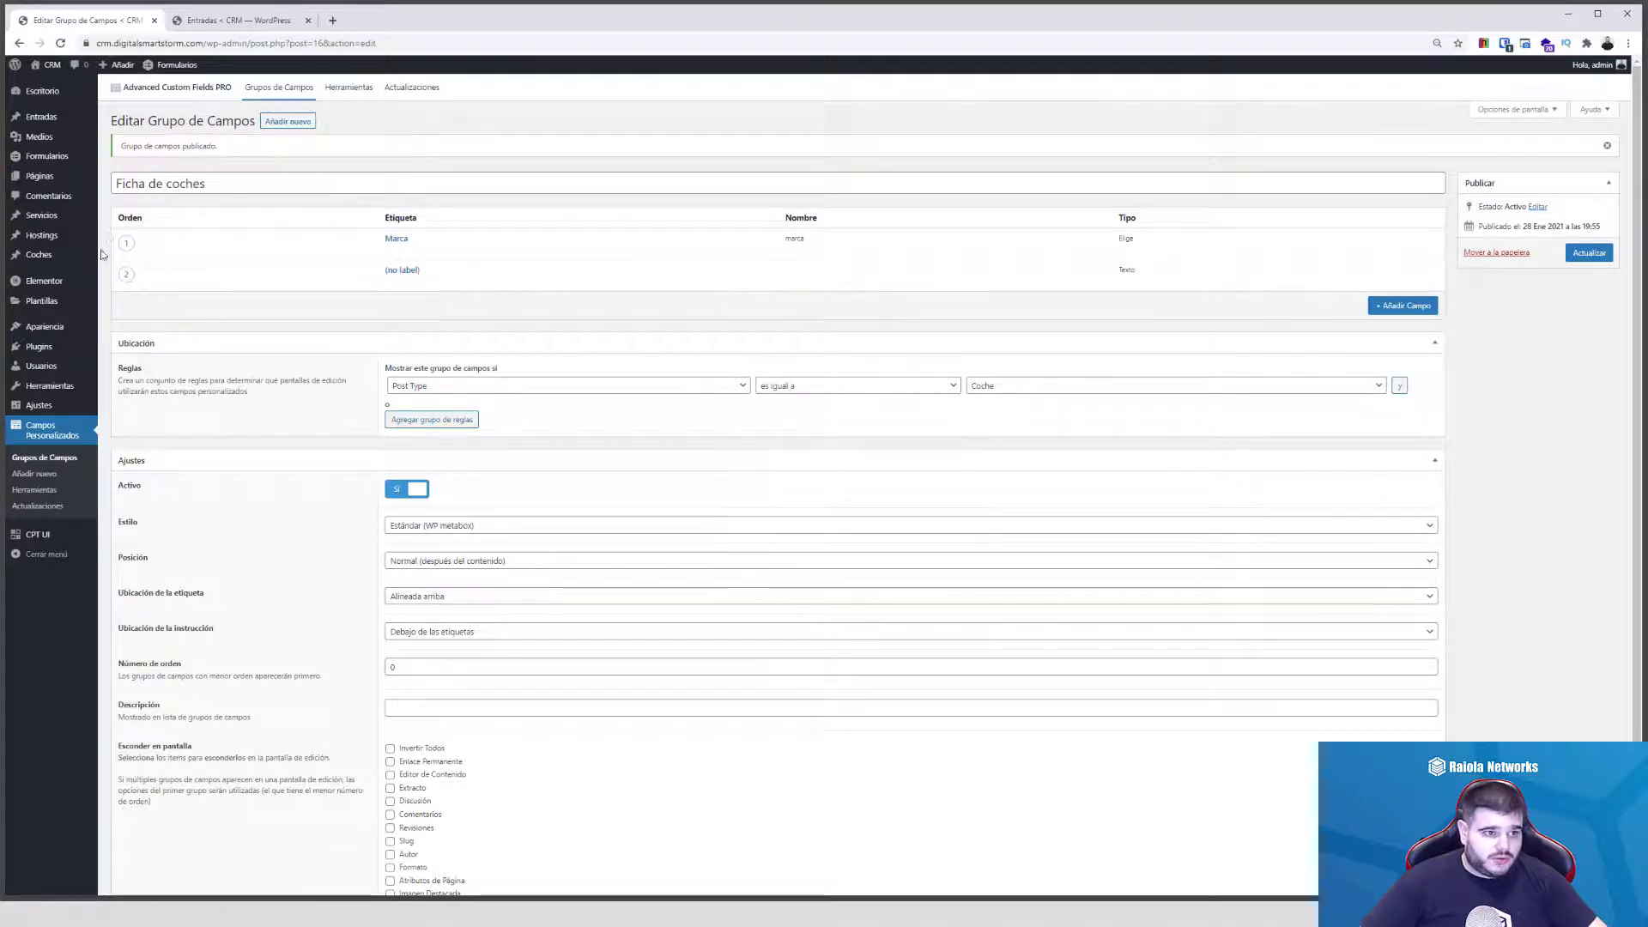
# - Start a new Coche entry and test its Marca selector with Nissan, Renault and Honda
pyautogui.click(51, 255)
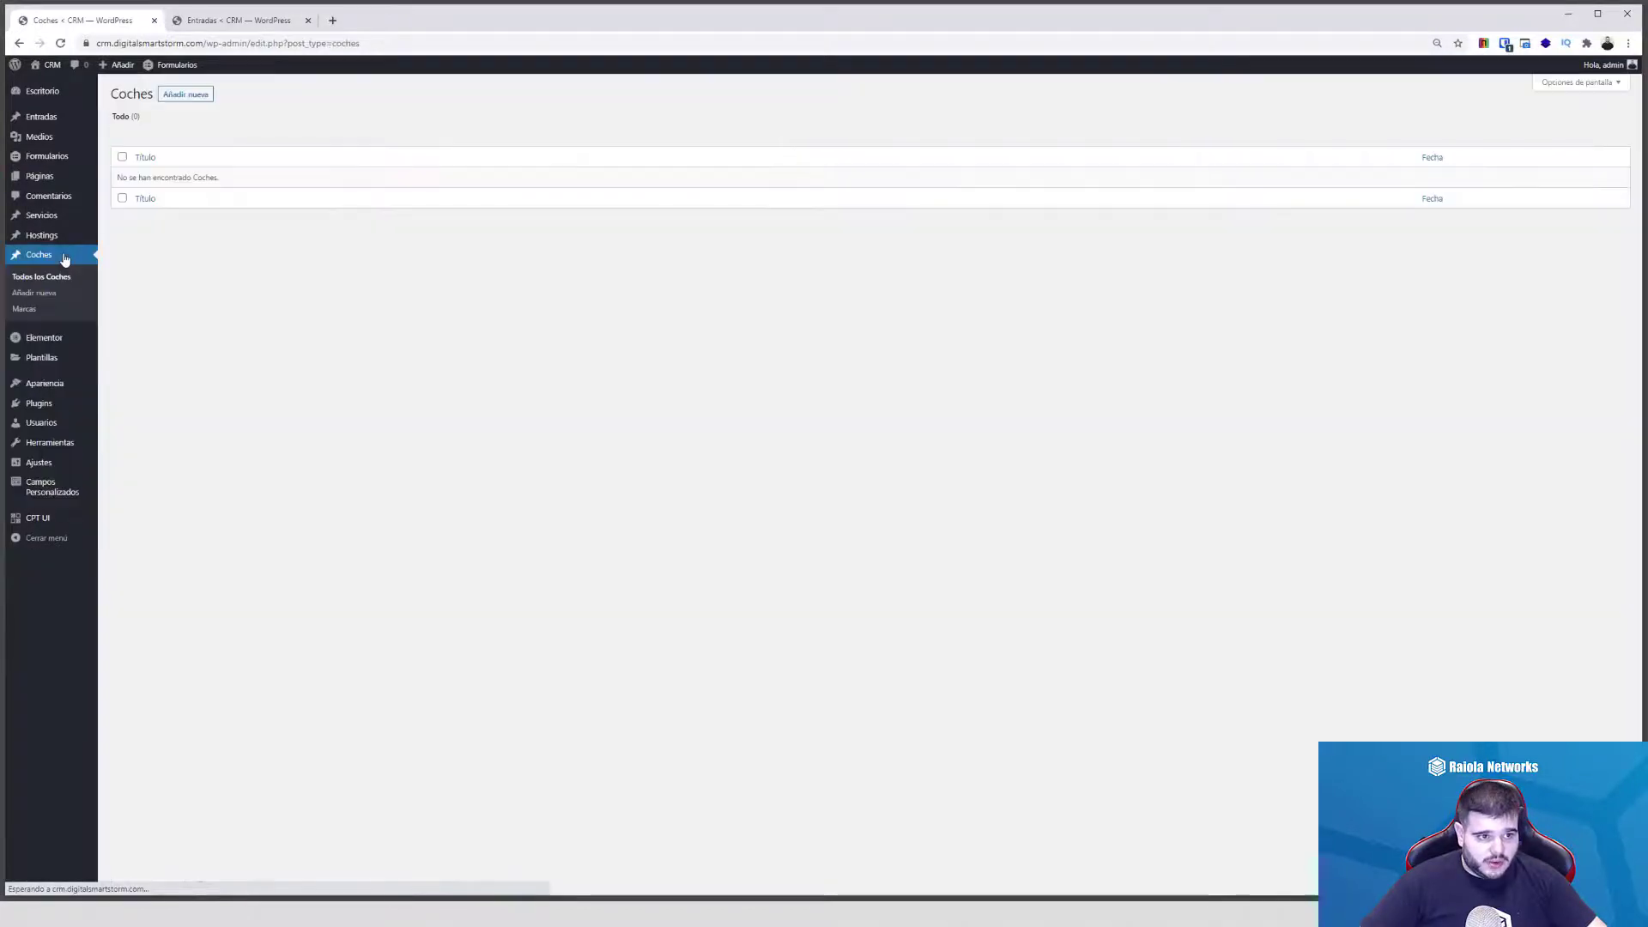
pyautogui.click(202, 96)
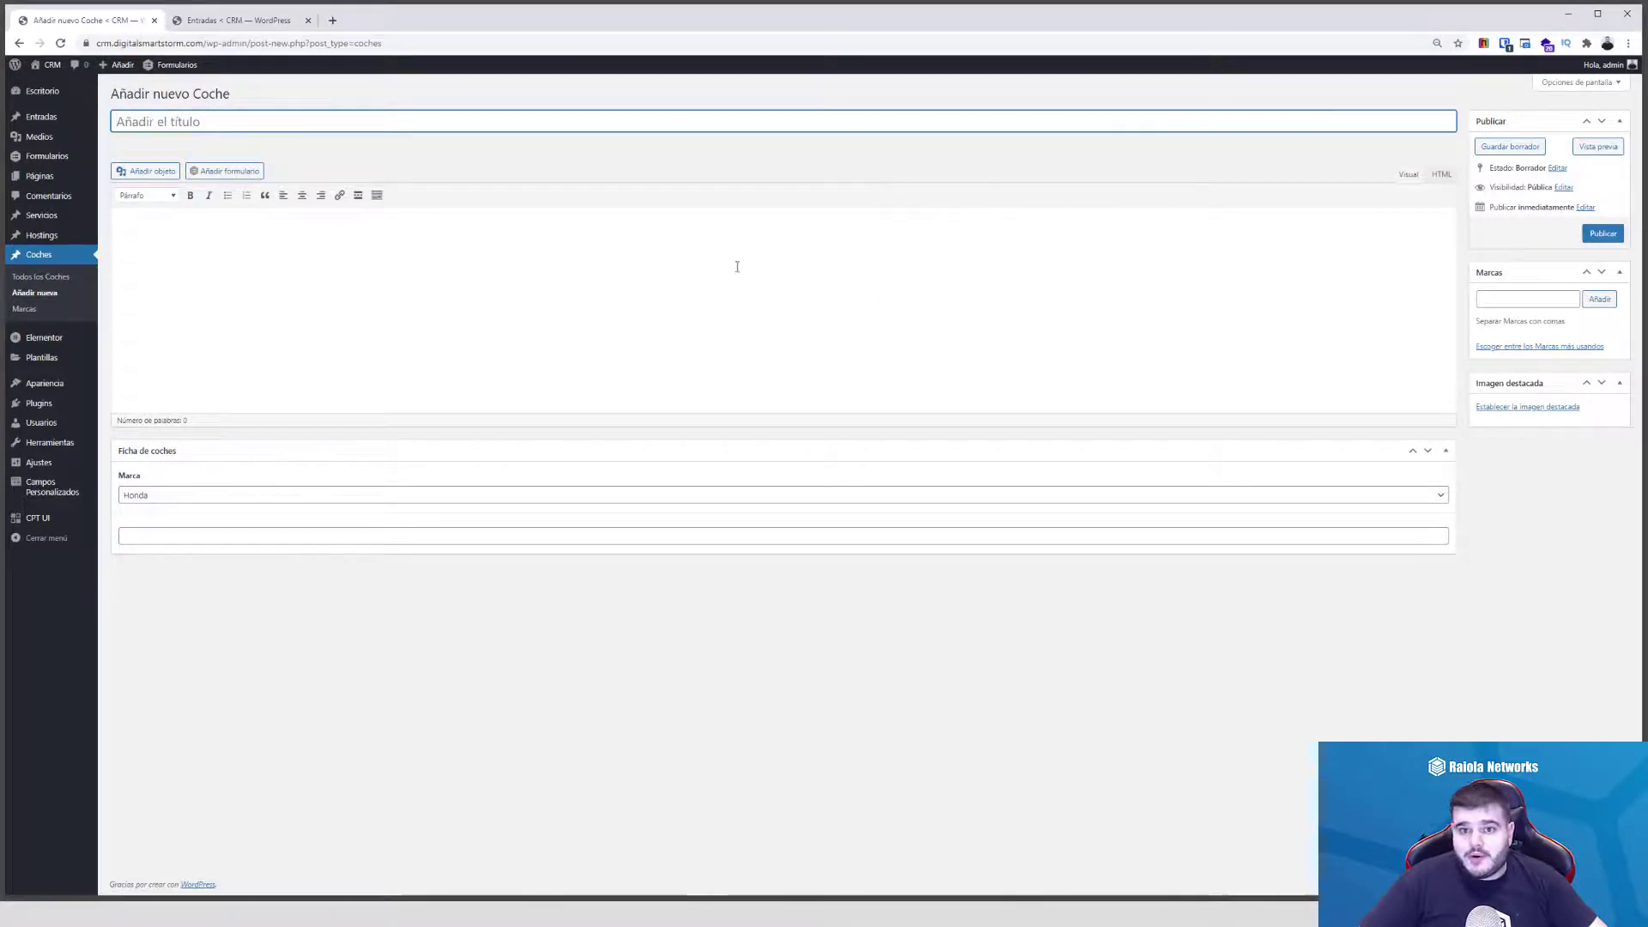
pyautogui.click(192, 493)
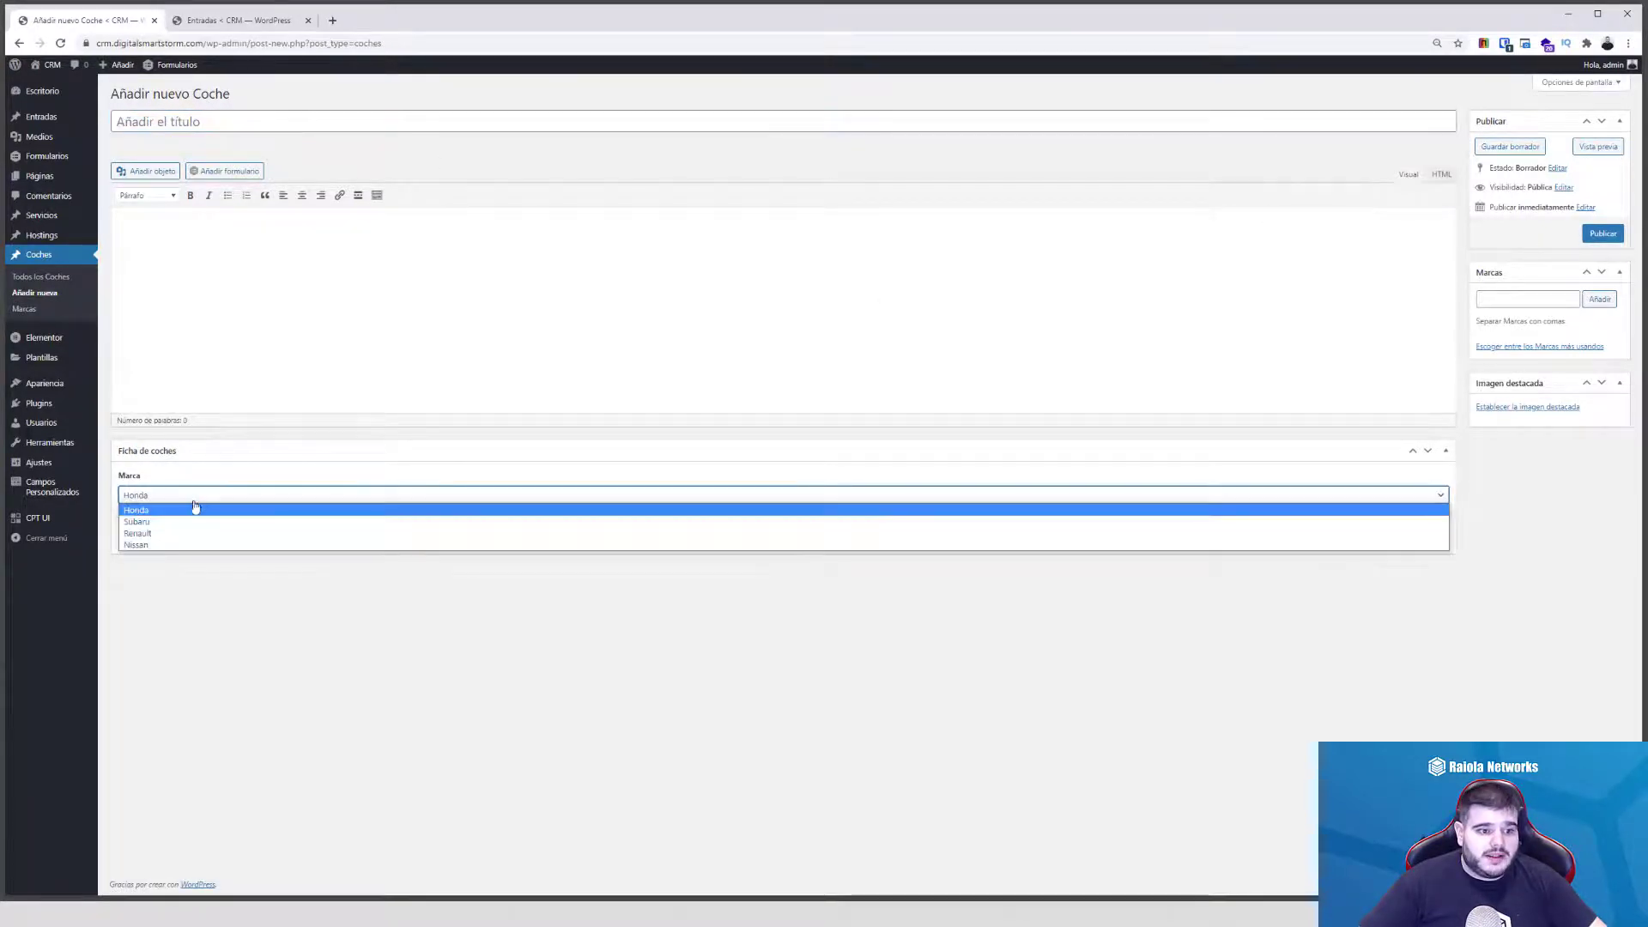
pyautogui.click(185, 545)
pyautogui.click(168, 498)
pyautogui.click(171, 533)
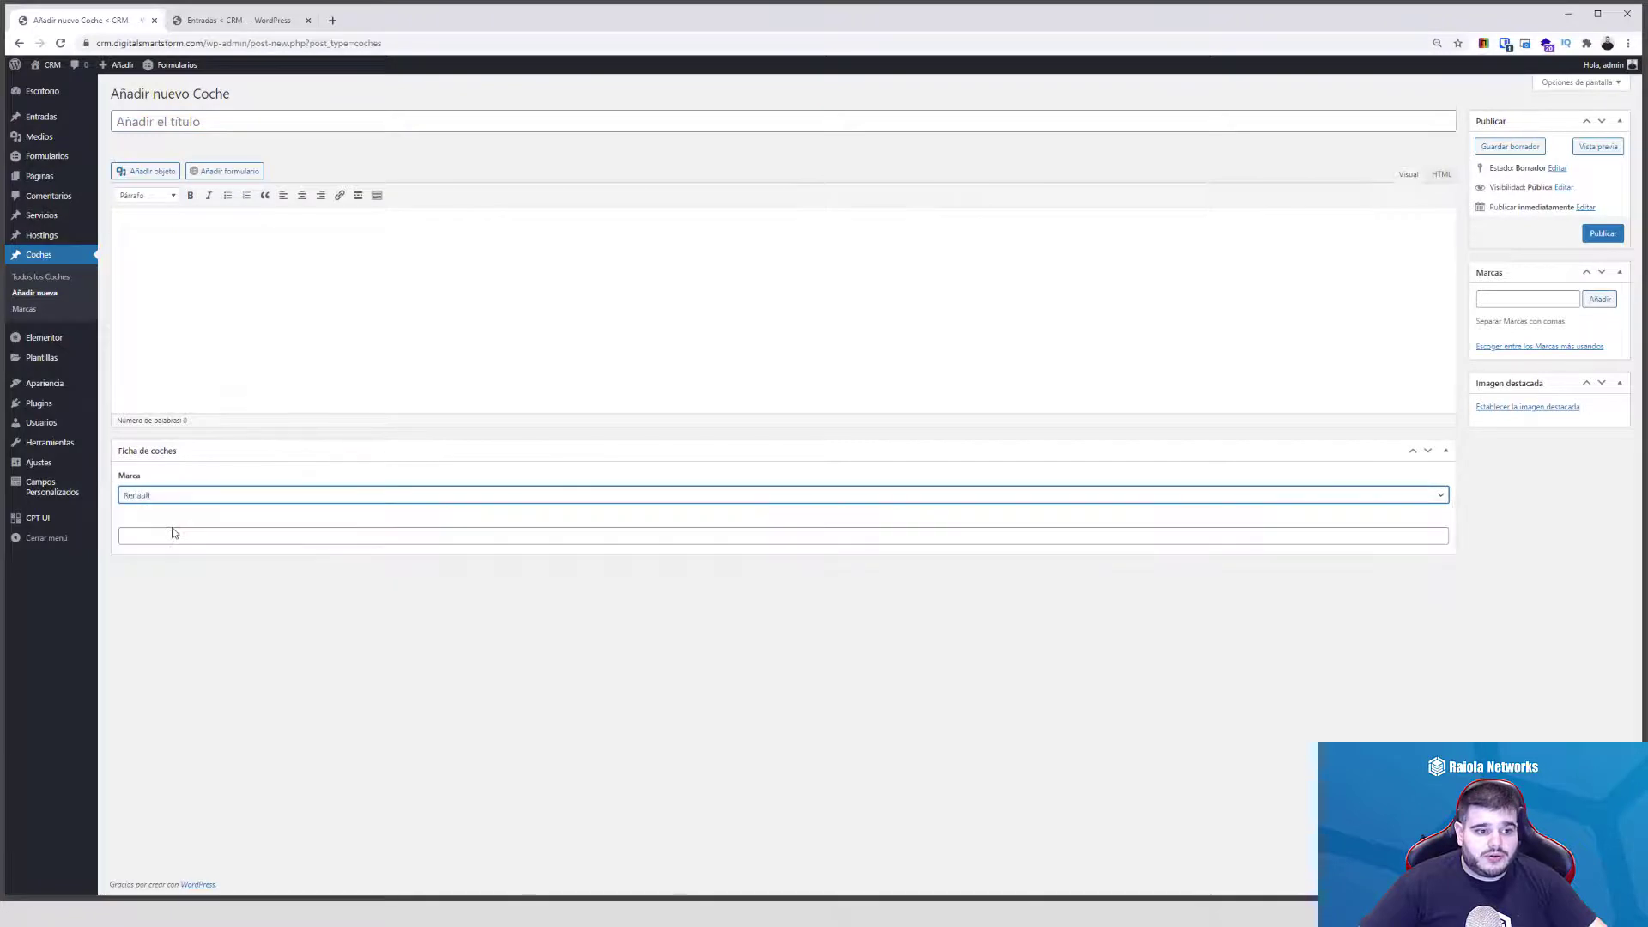
pyautogui.click(163, 499)
pyautogui.click(169, 512)
pyautogui.click(157, 498)
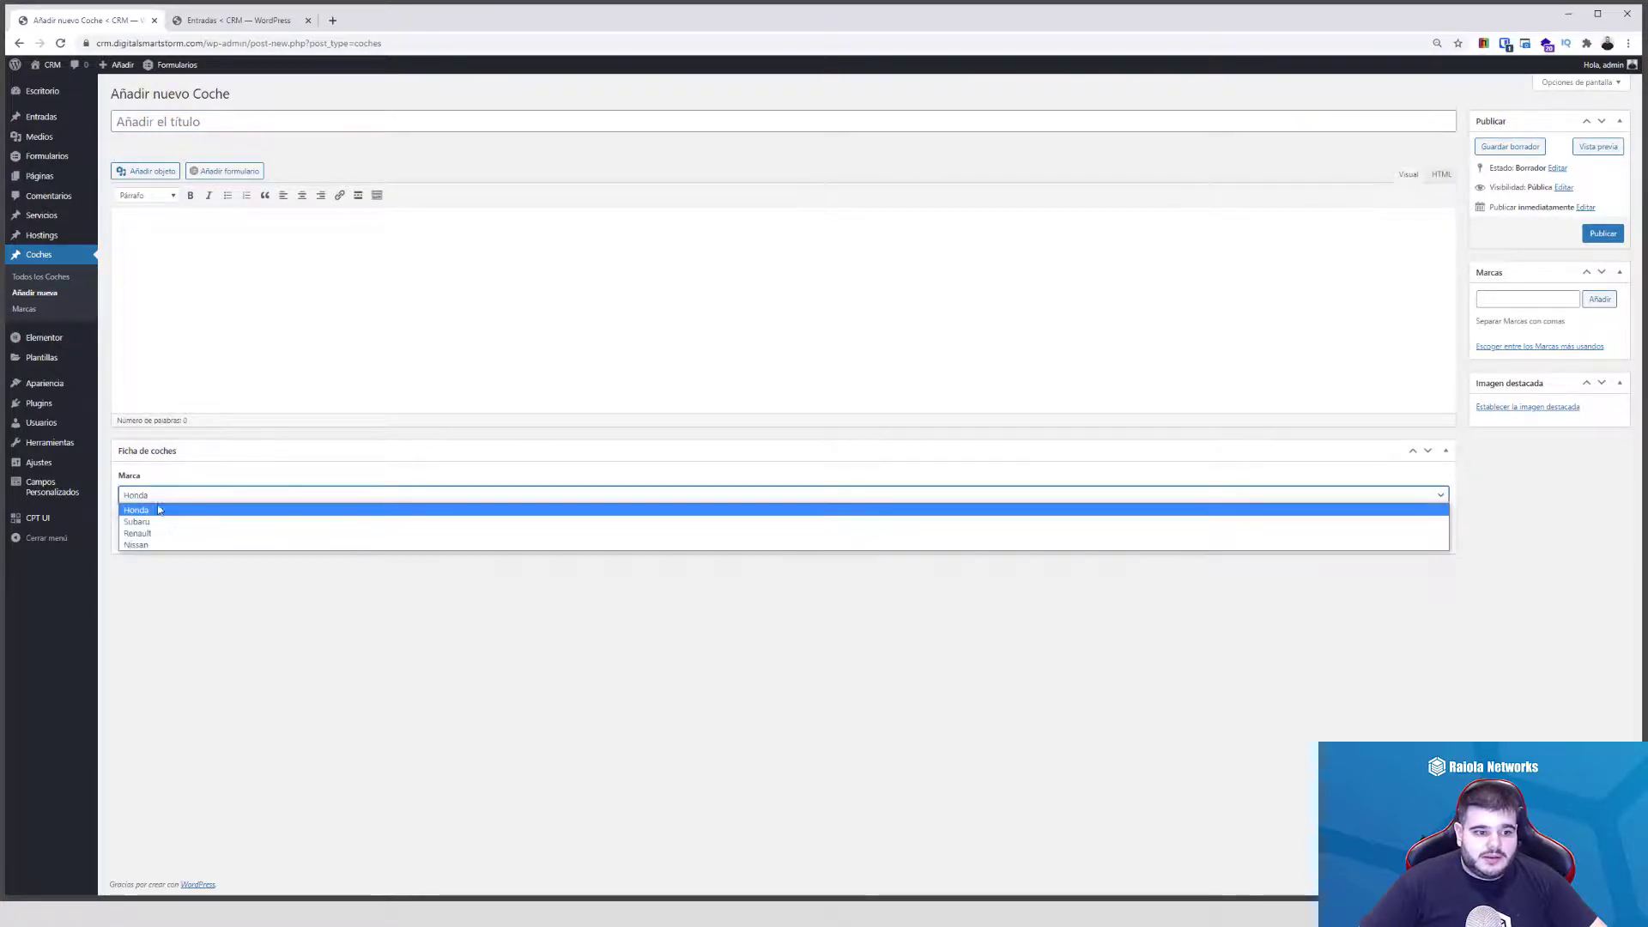
pyautogui.click(159, 513)
pyautogui.click(162, 536)
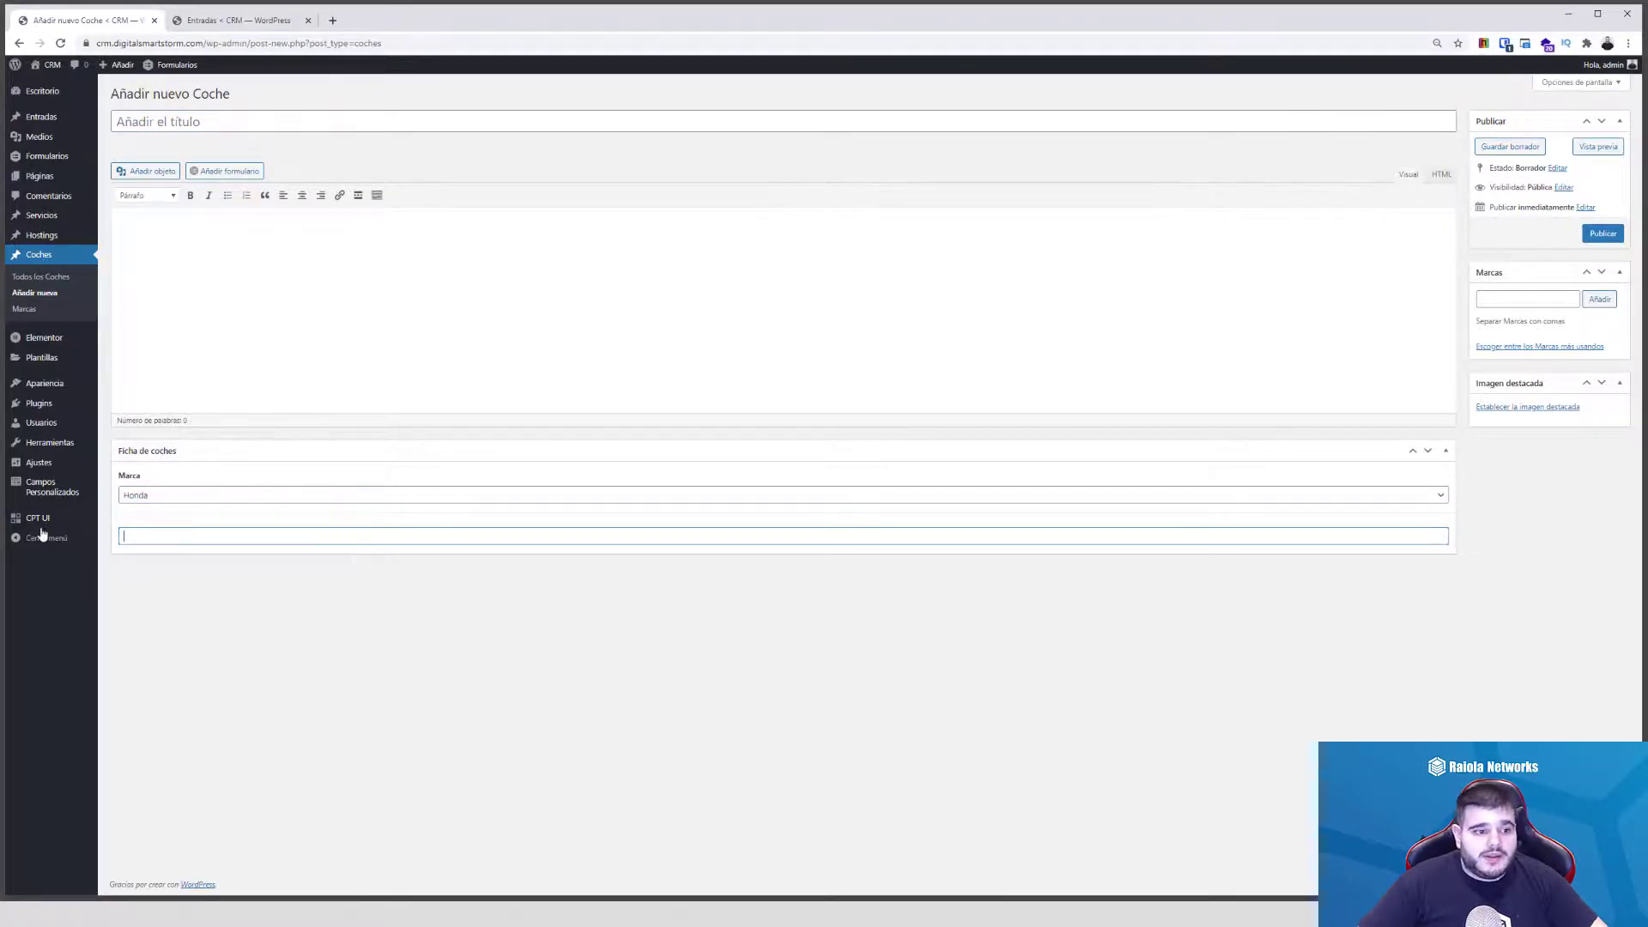
pyautogui.moveTo(125, 418)
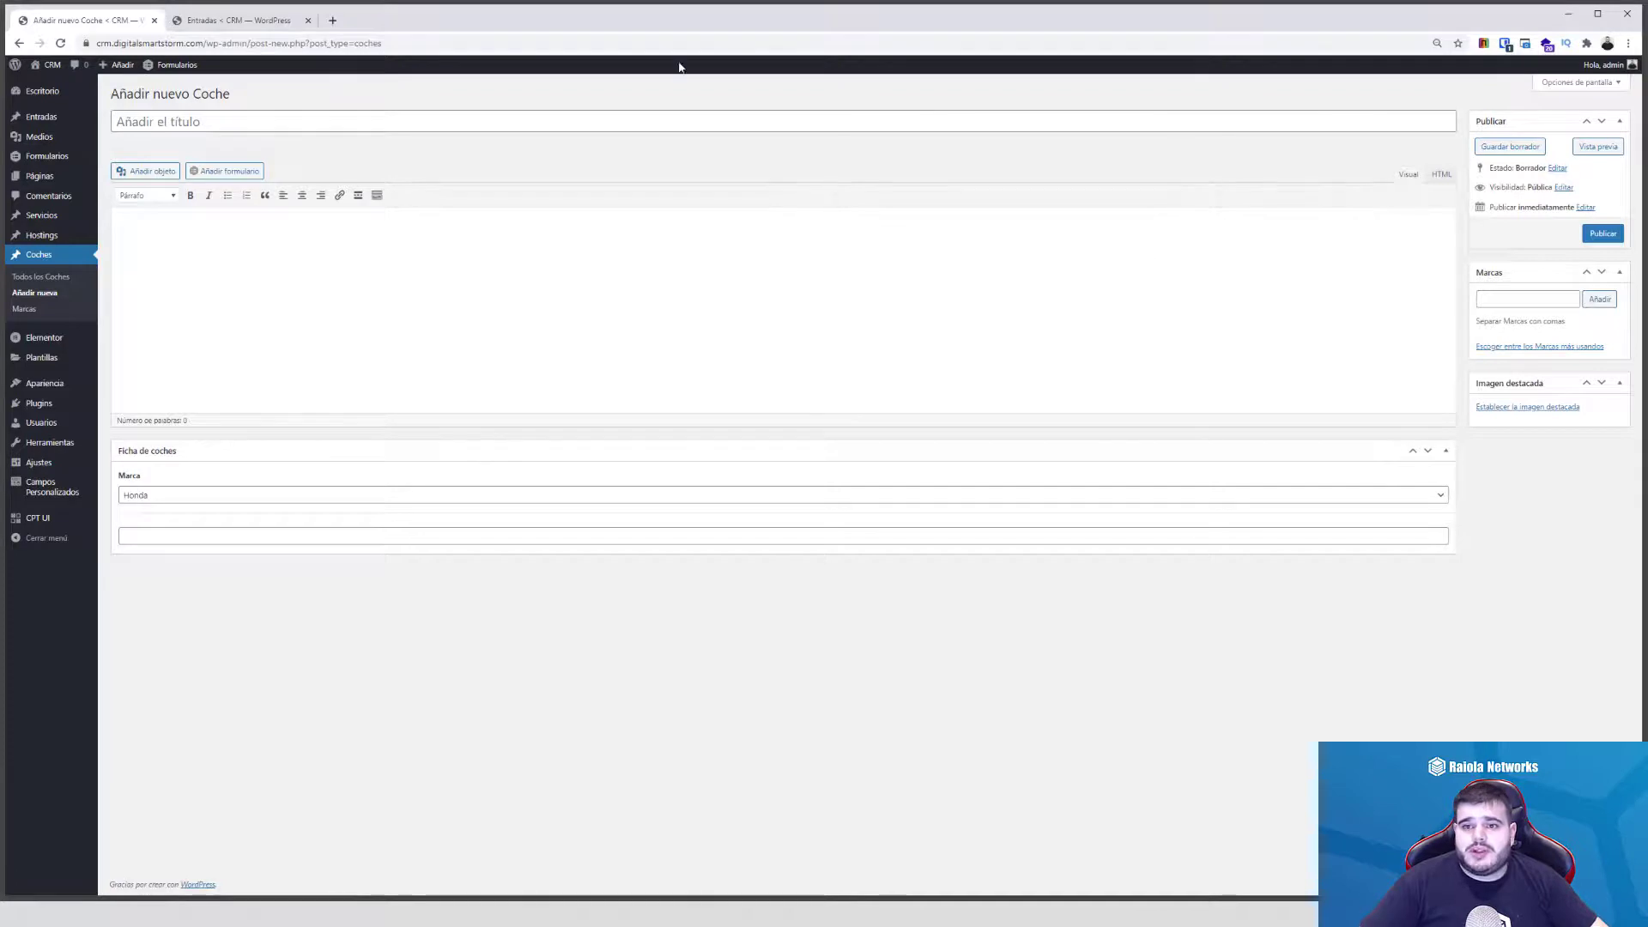
pyautogui.click(703, 112)
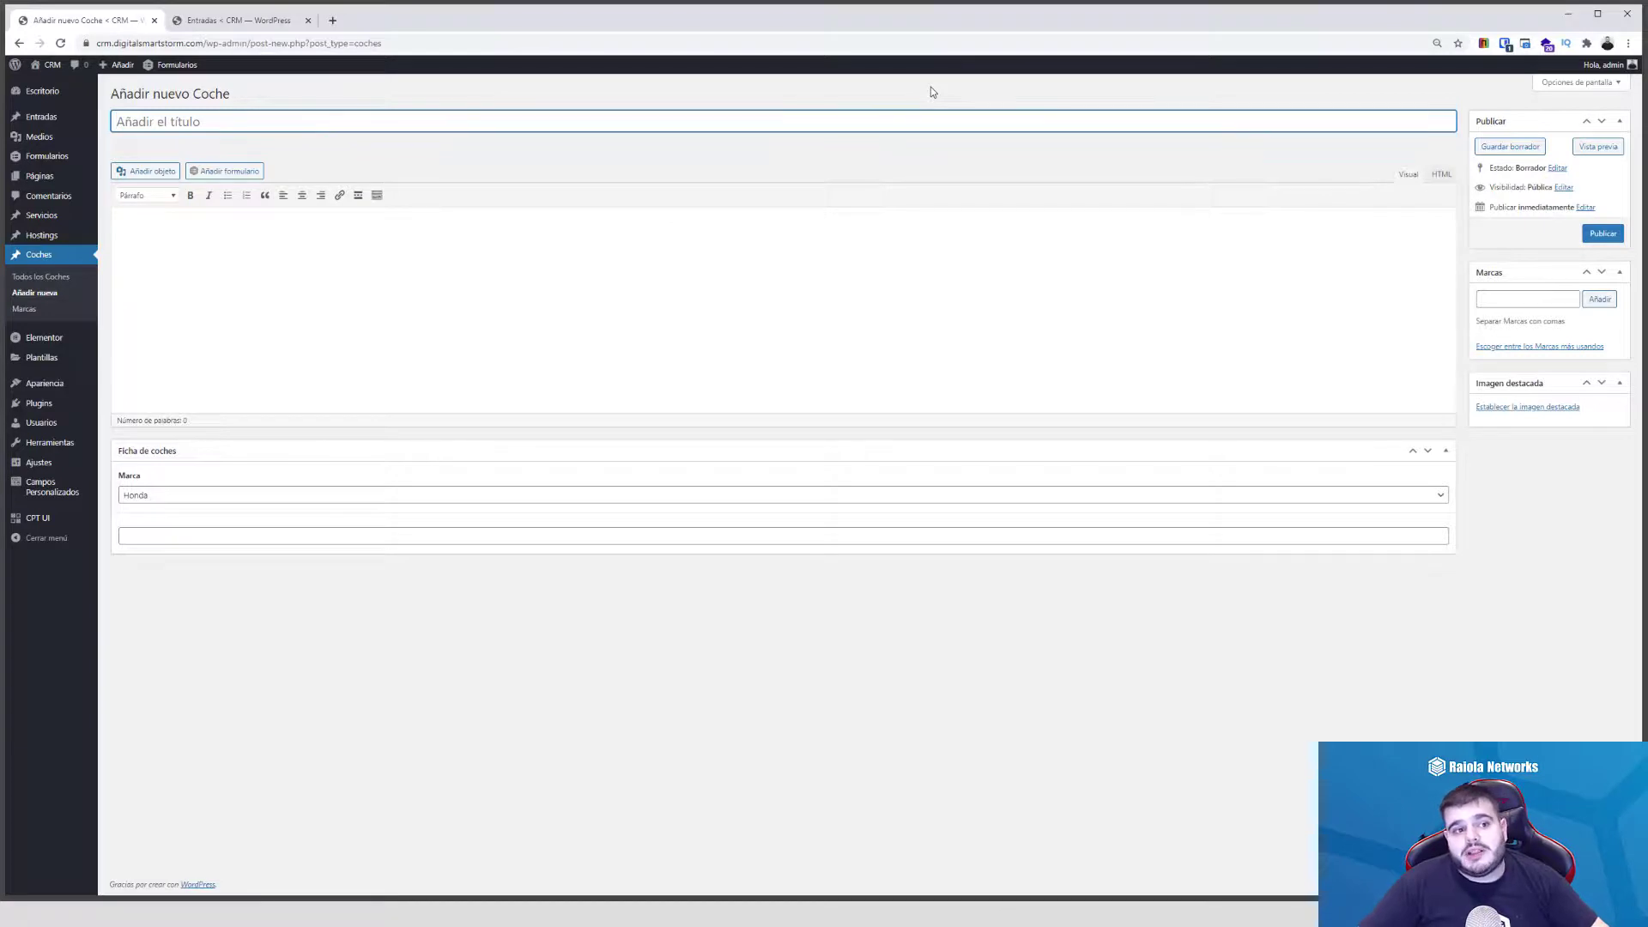
pyautogui.click(717, 170)
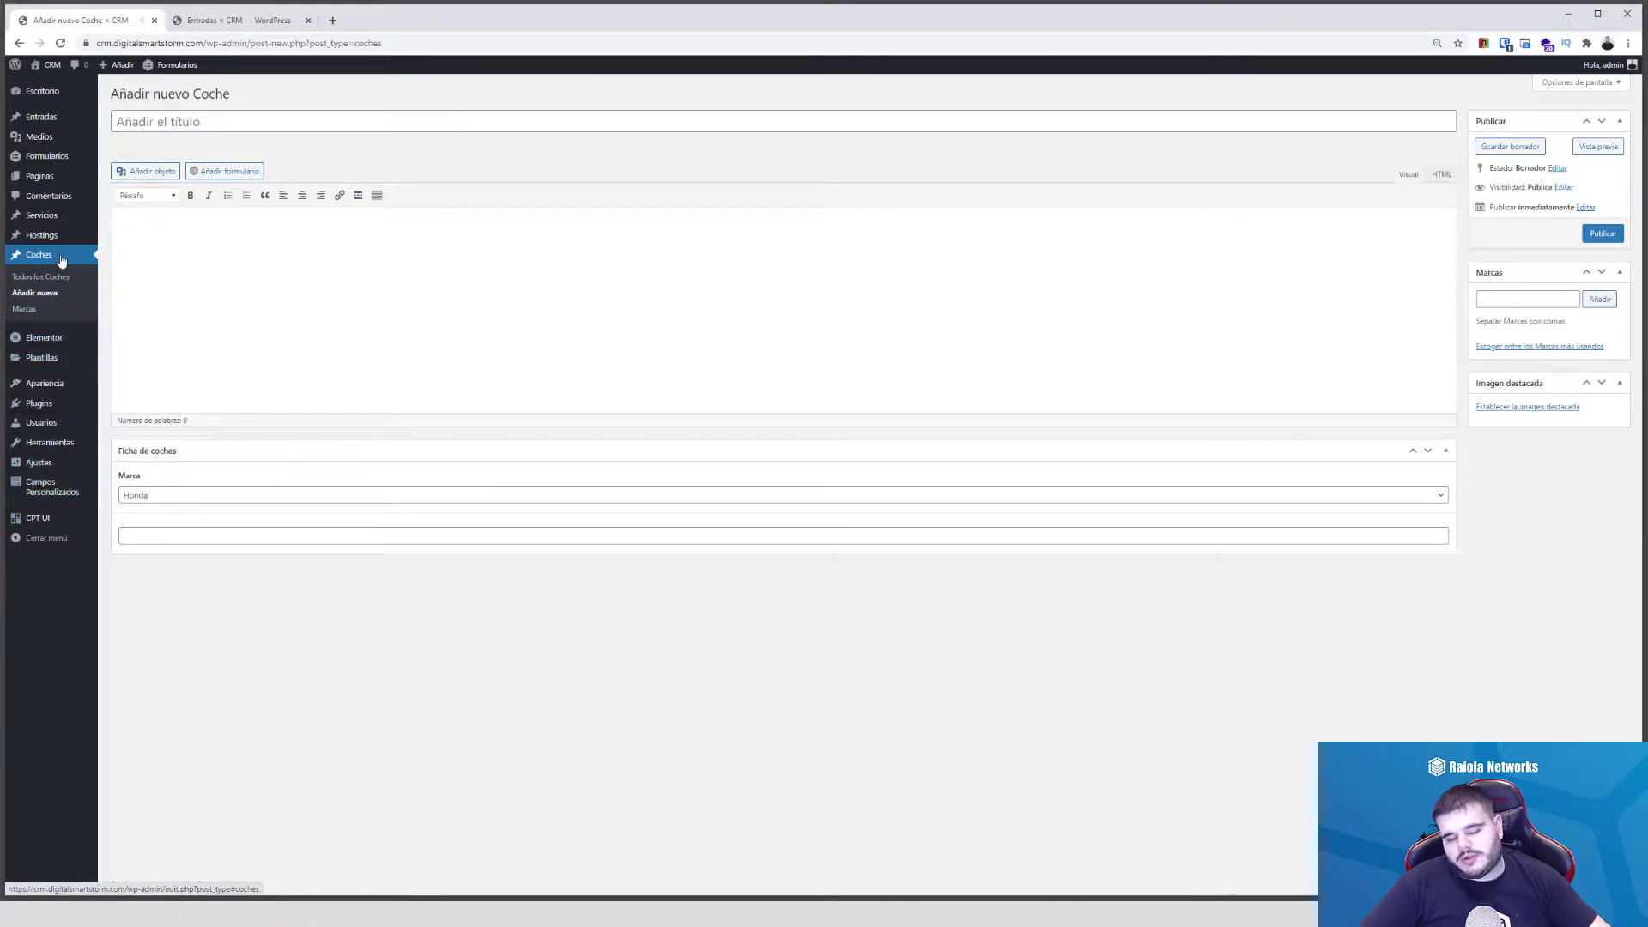
# - Leave the new Coche without saving and view the custom fields' Herramientas and Actualizaciones pages, returning to the field groups list
pyautogui.click(69, 488)
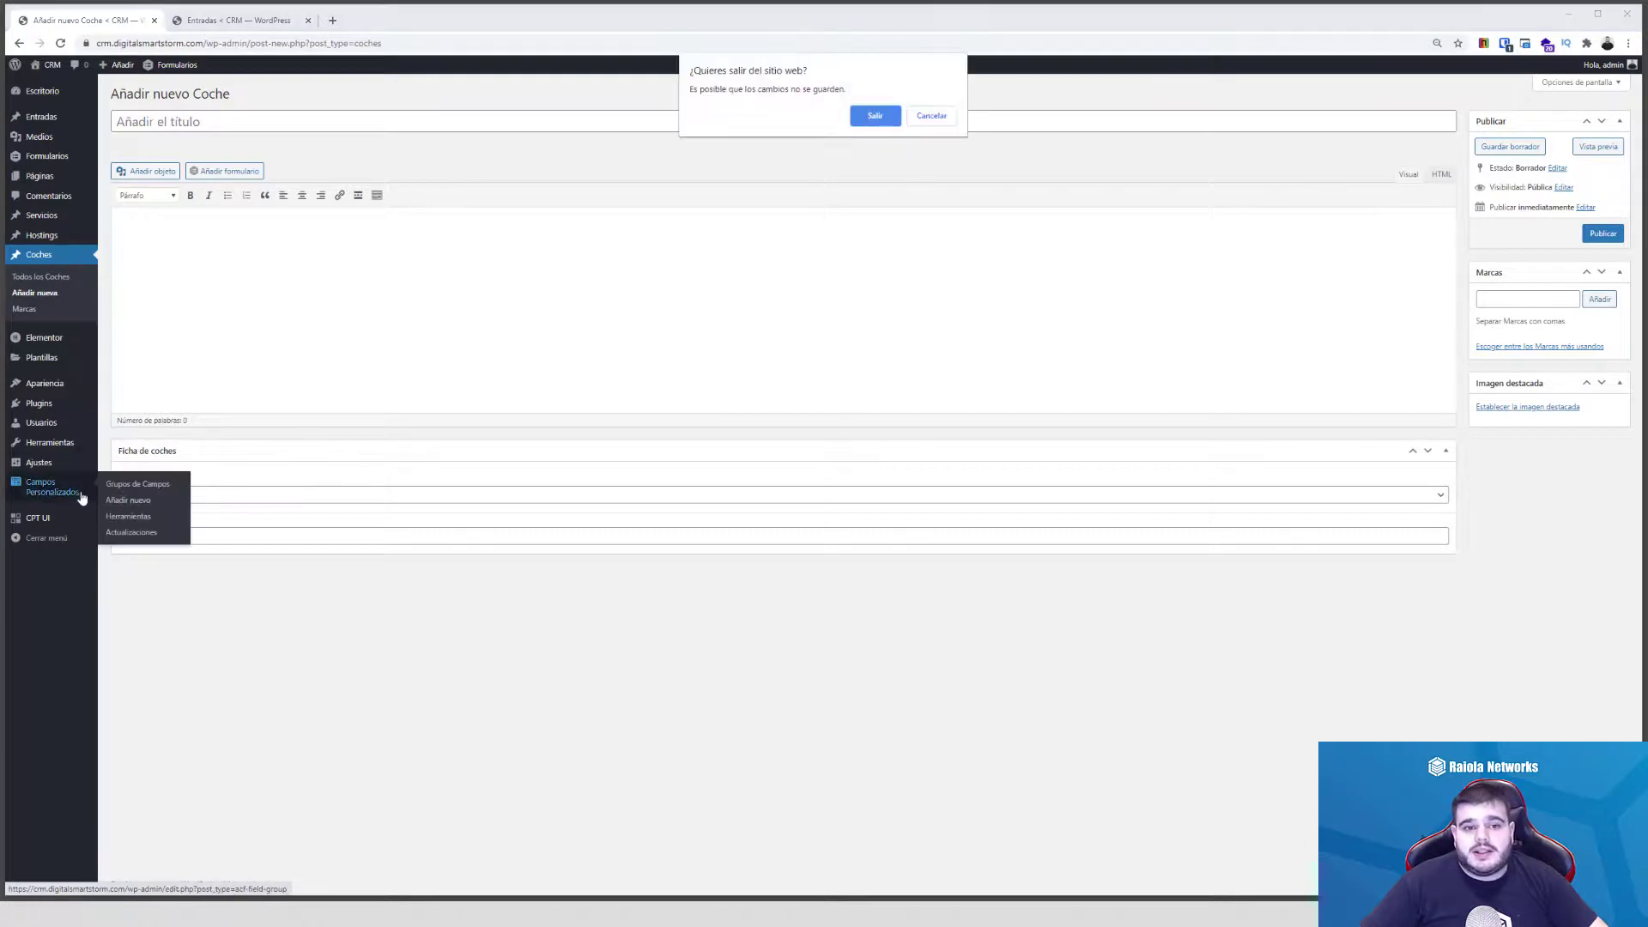
pyautogui.click(873, 114)
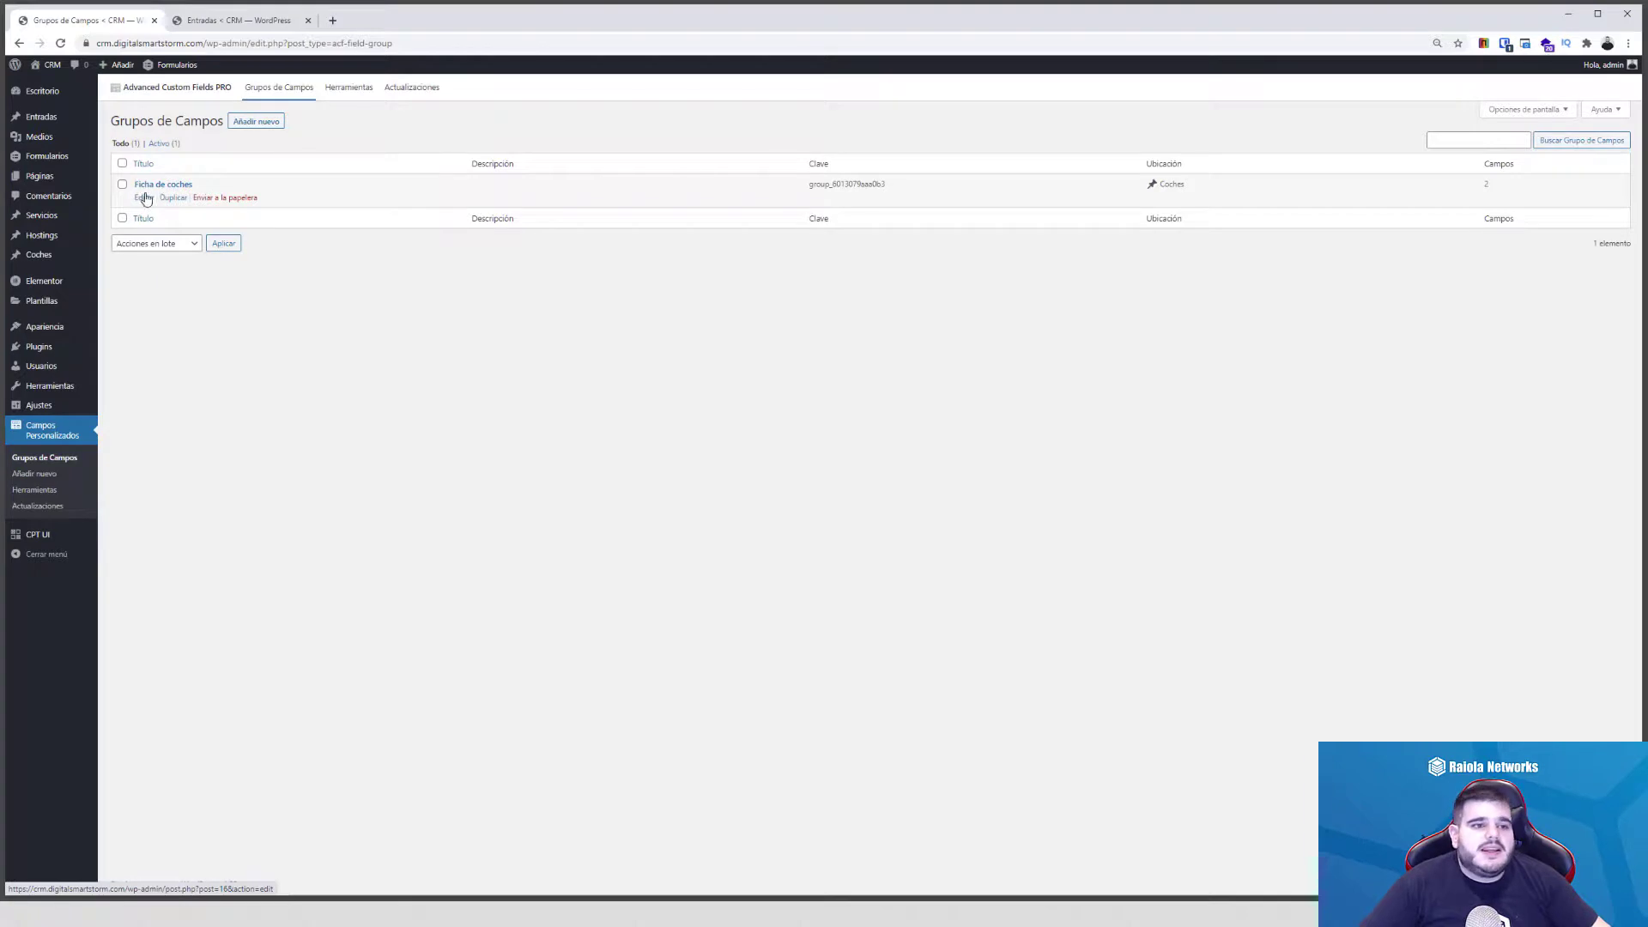
pyautogui.click(339, 97)
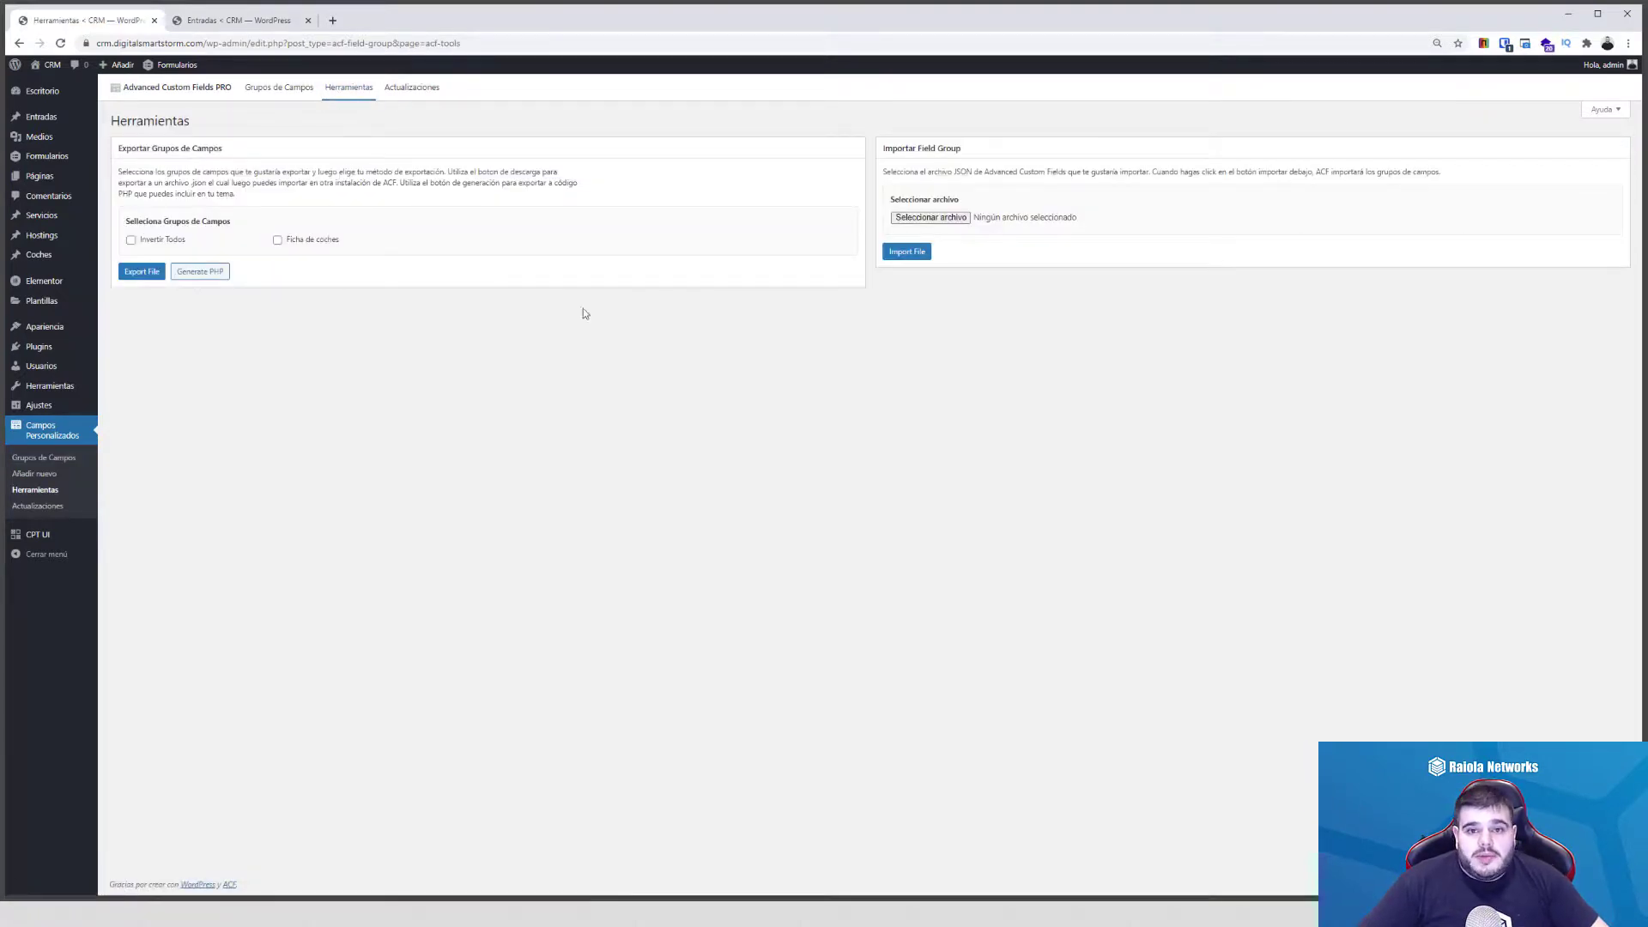
pyautogui.click(419, 92)
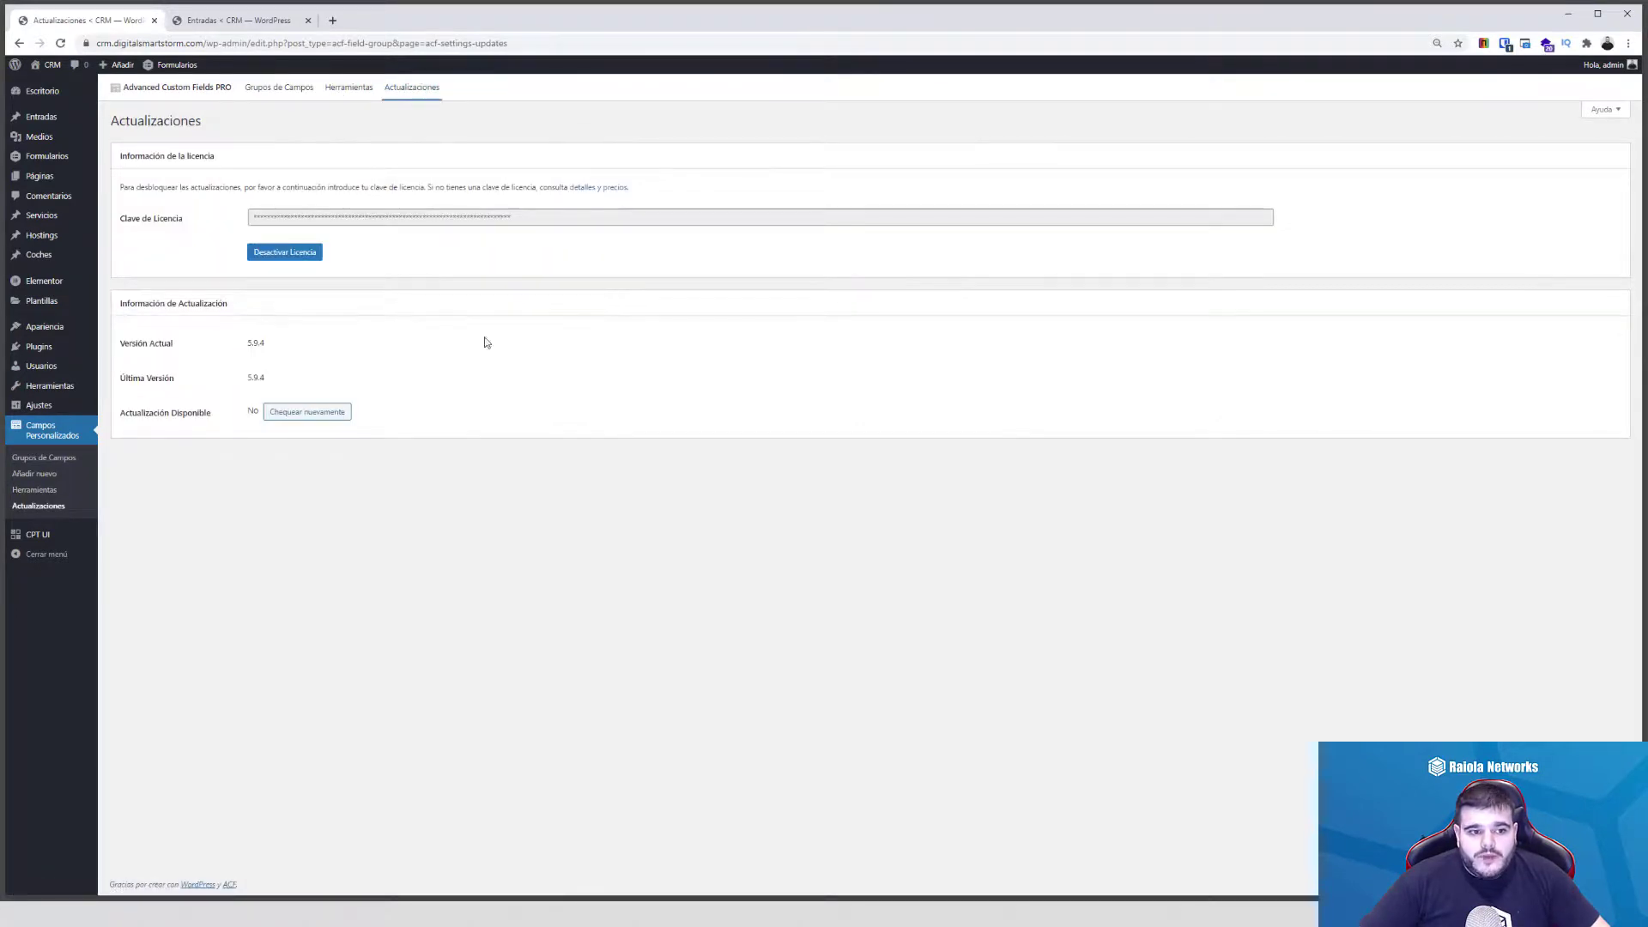
pyautogui.click(57, 464)
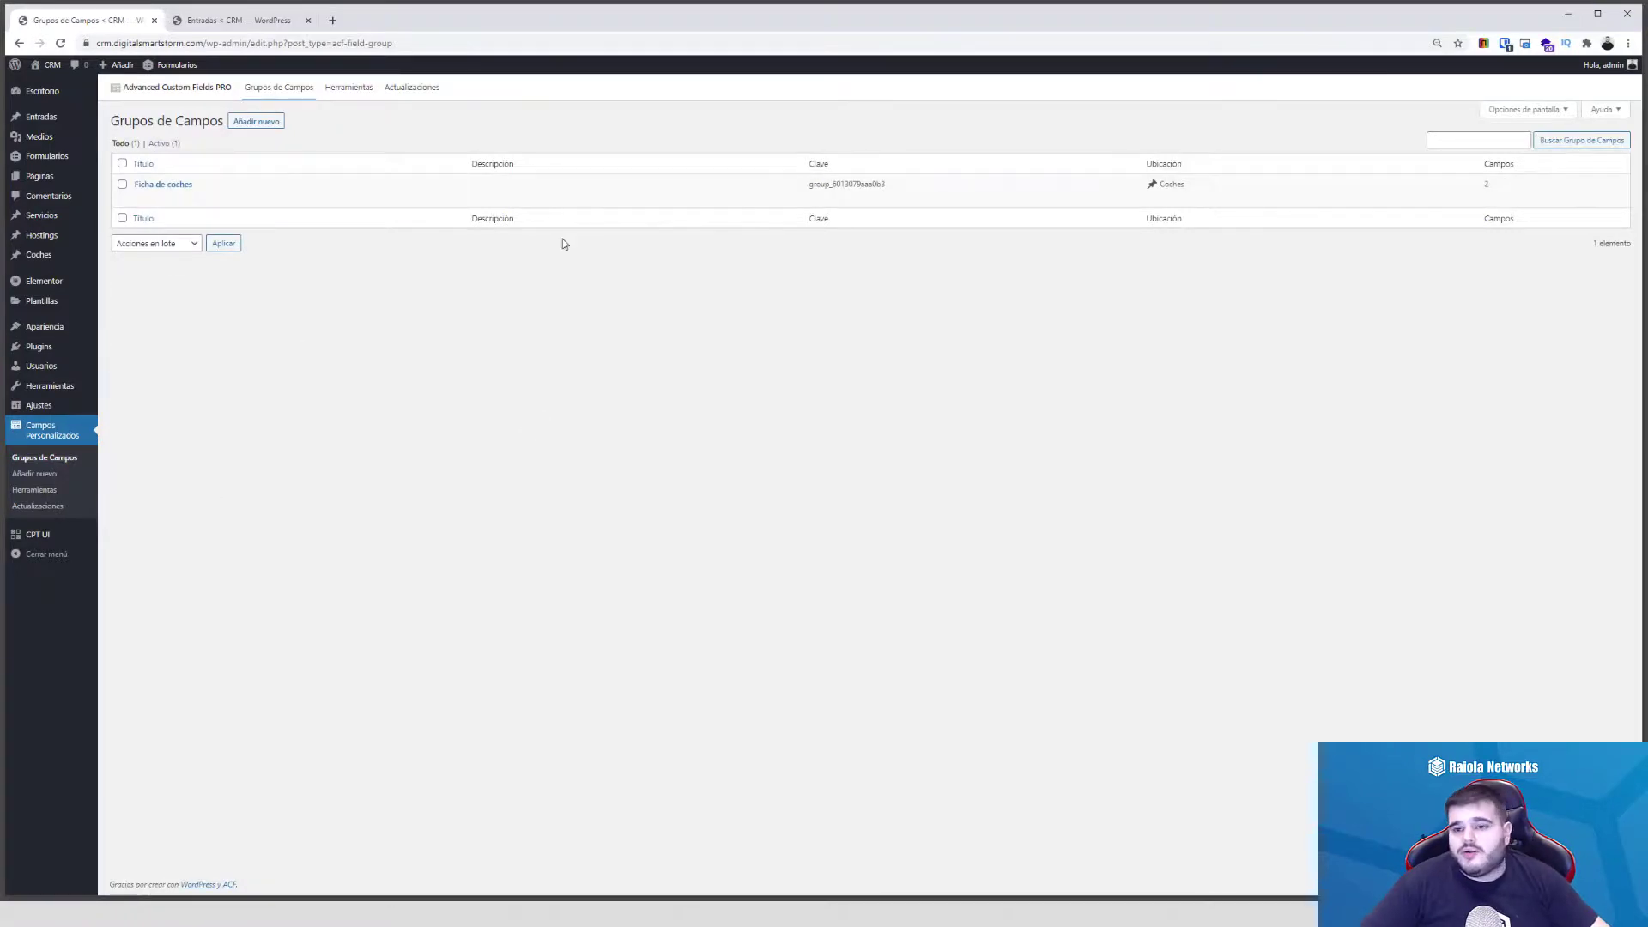
# - Open the Ficha de coches field group for editing and review its fields, location rule and settings
pyautogui.click(143, 199)
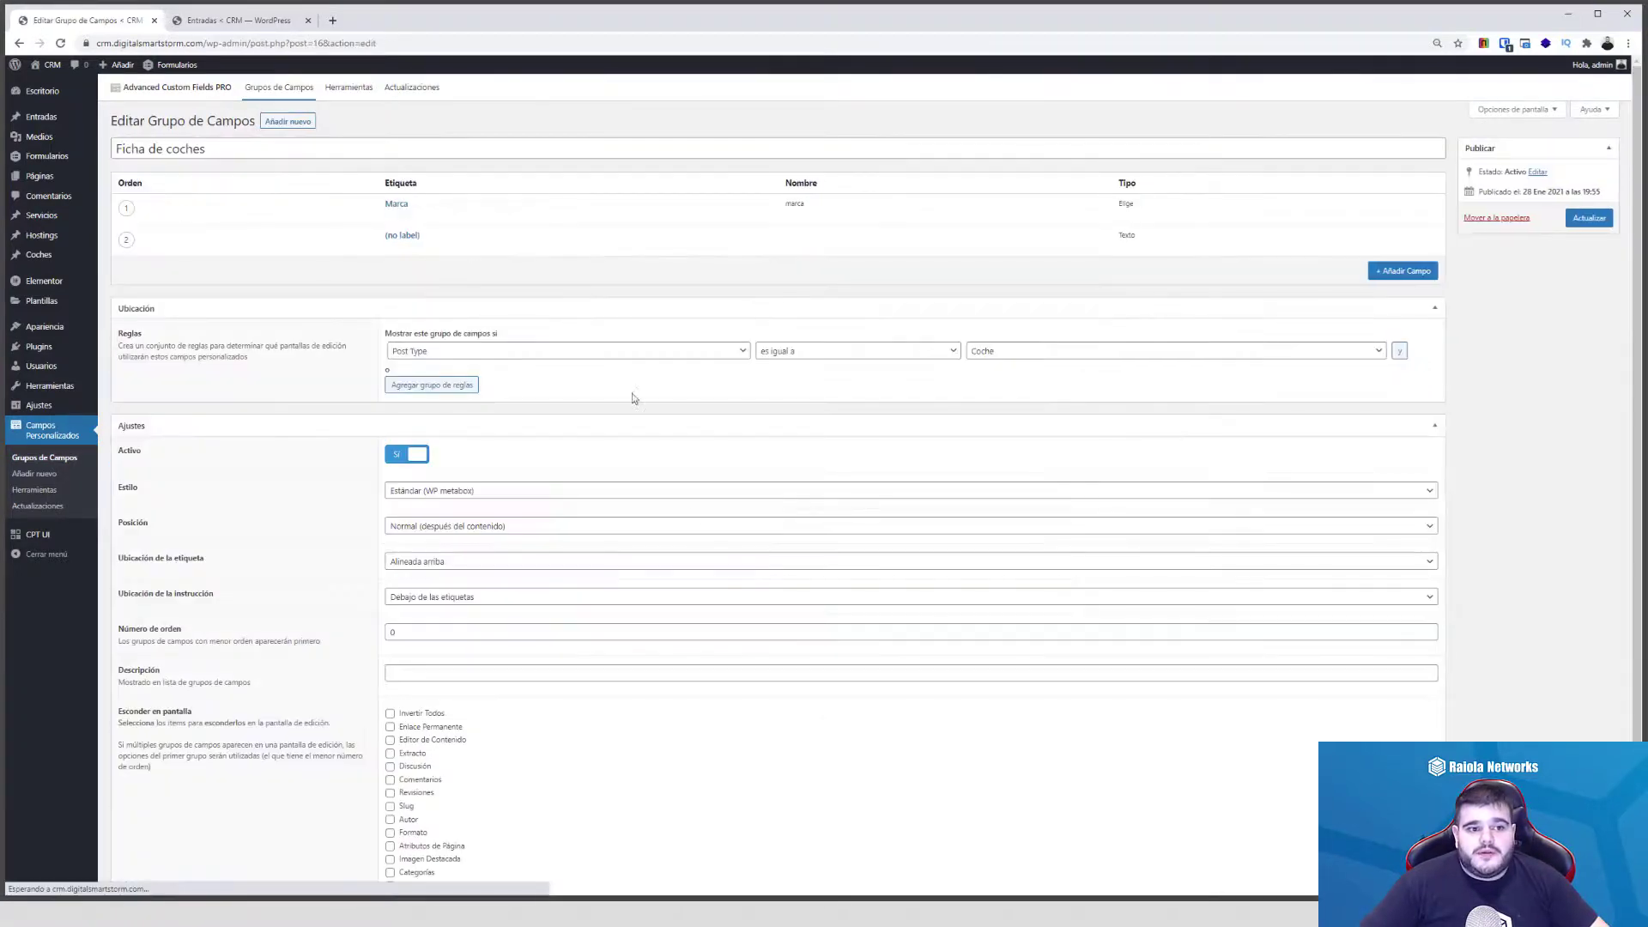
pyautogui.scroll(-1, 634, 538)
pyautogui.scroll(2, 626, 601)
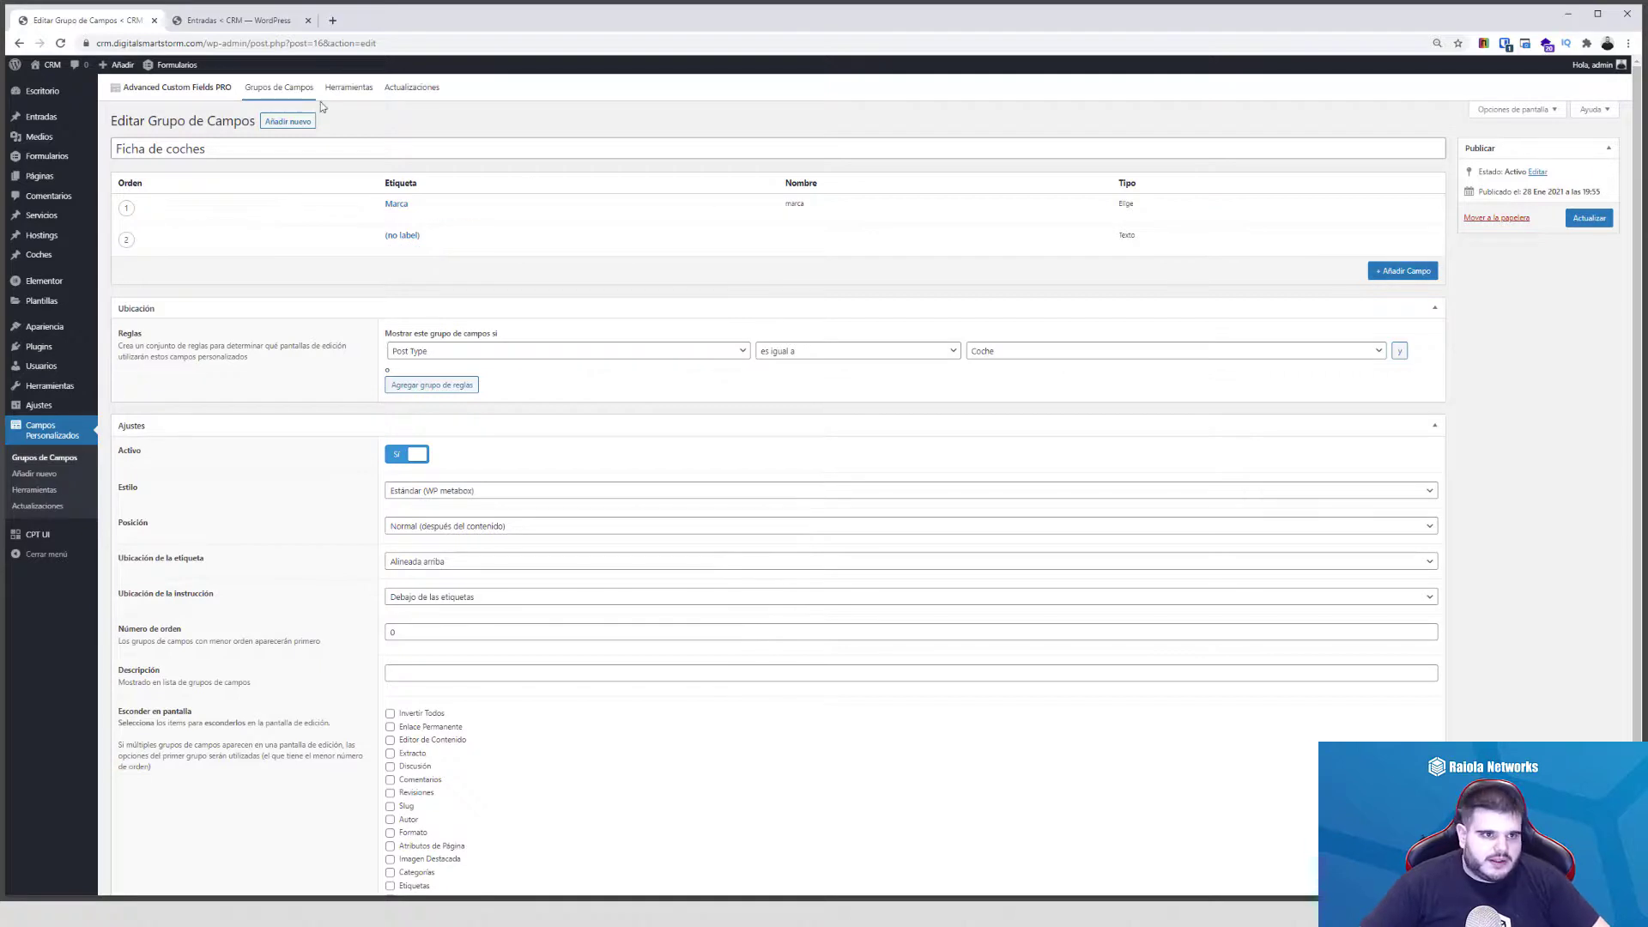
# - Start a new field group from the groups list and view the post types its location rule offers, keeping Entrada
pyautogui.click(36, 459)
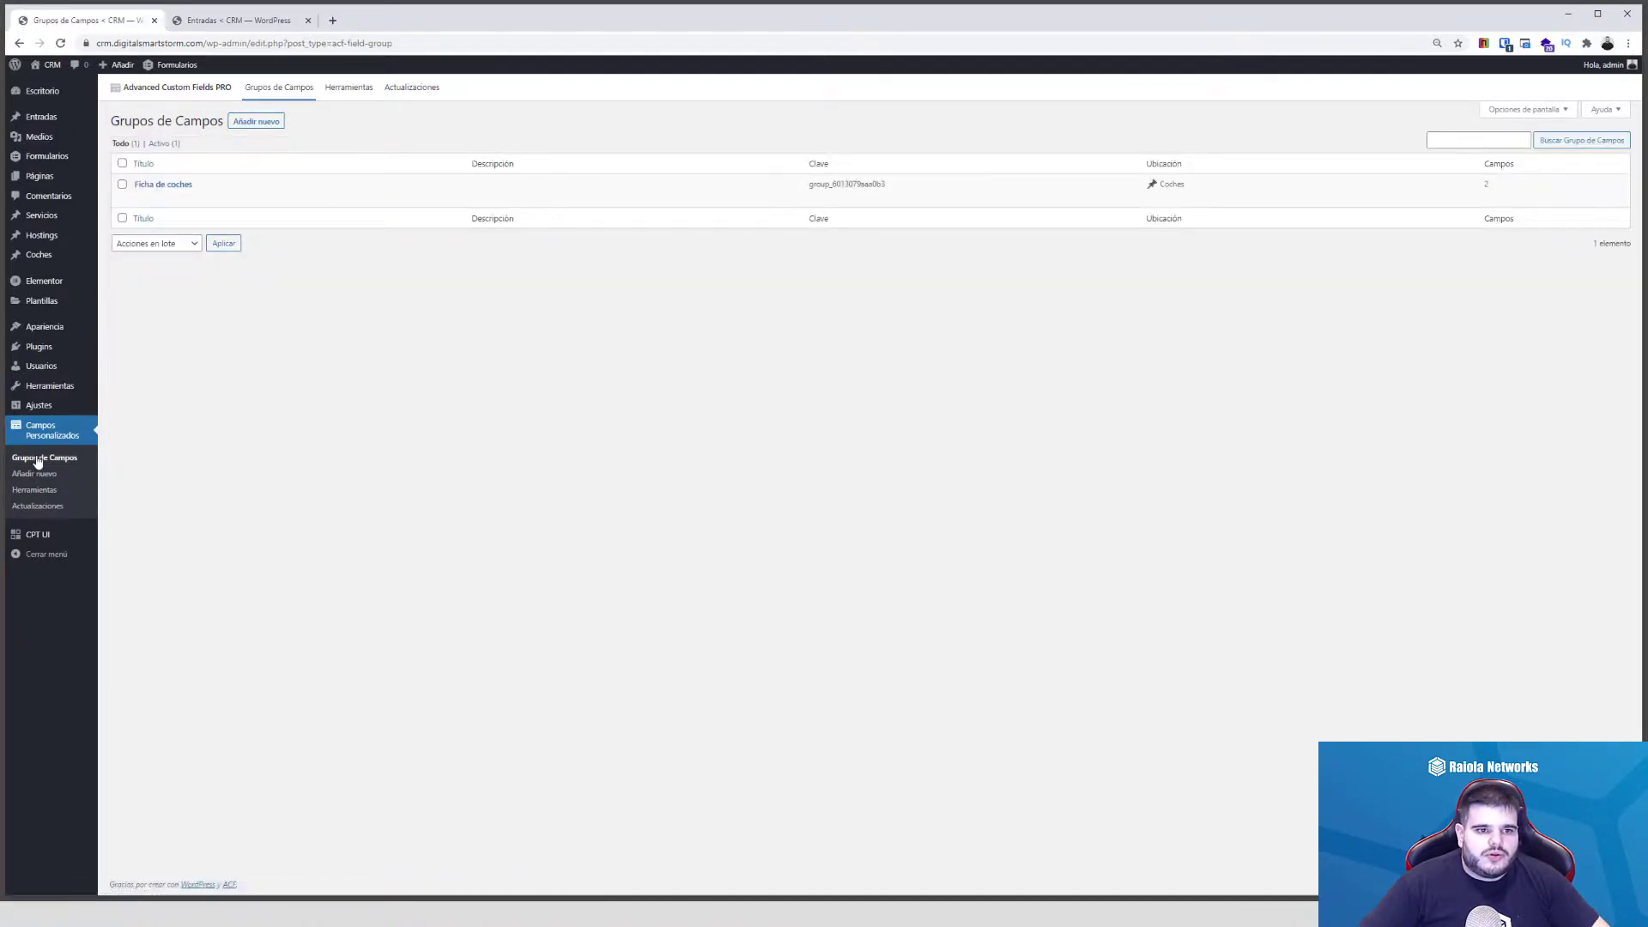
pyautogui.click(252, 125)
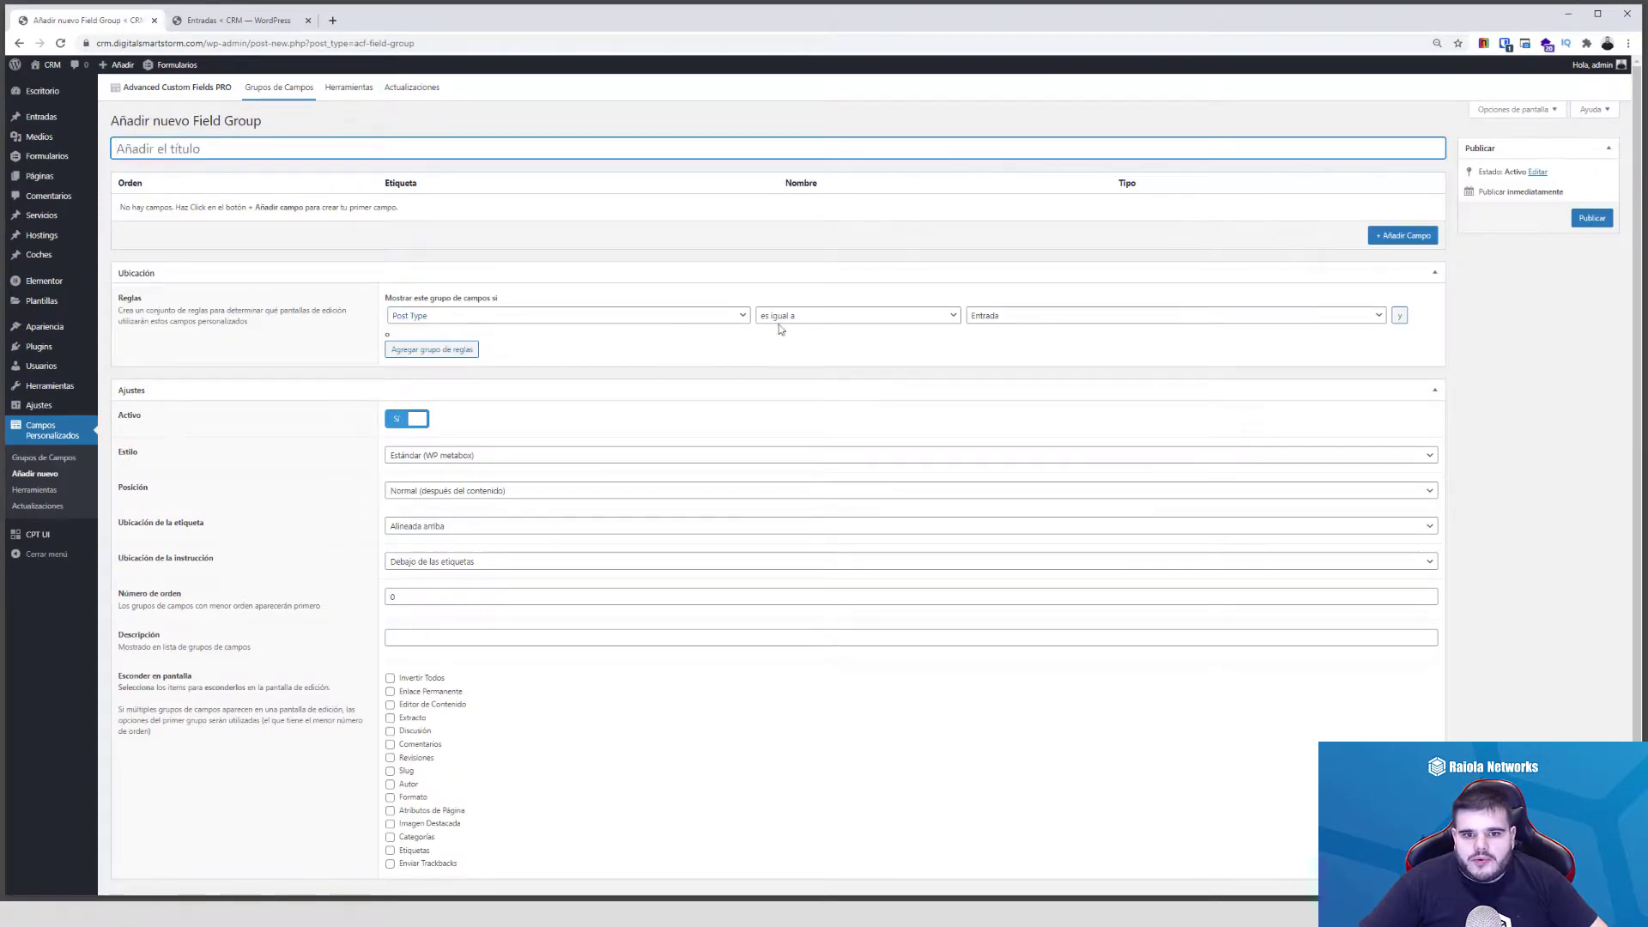
pyautogui.click(1067, 317)
pyautogui.click(1002, 336)
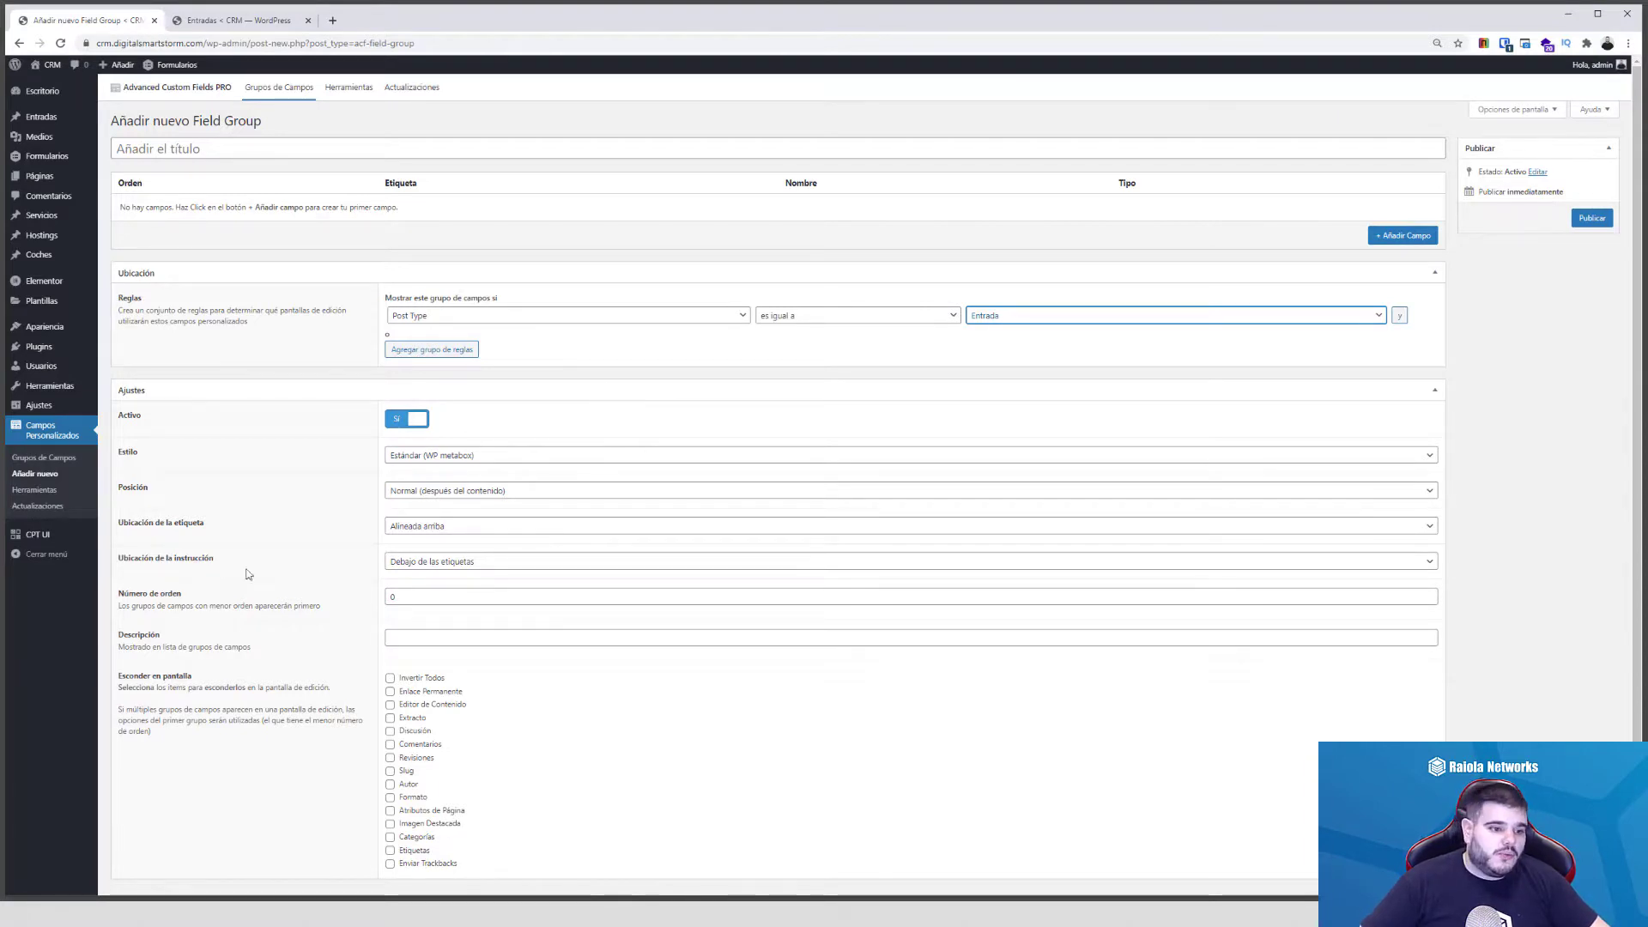
# - Open the CPT UI page for adding and editing content types
pyautogui.click(60, 539)
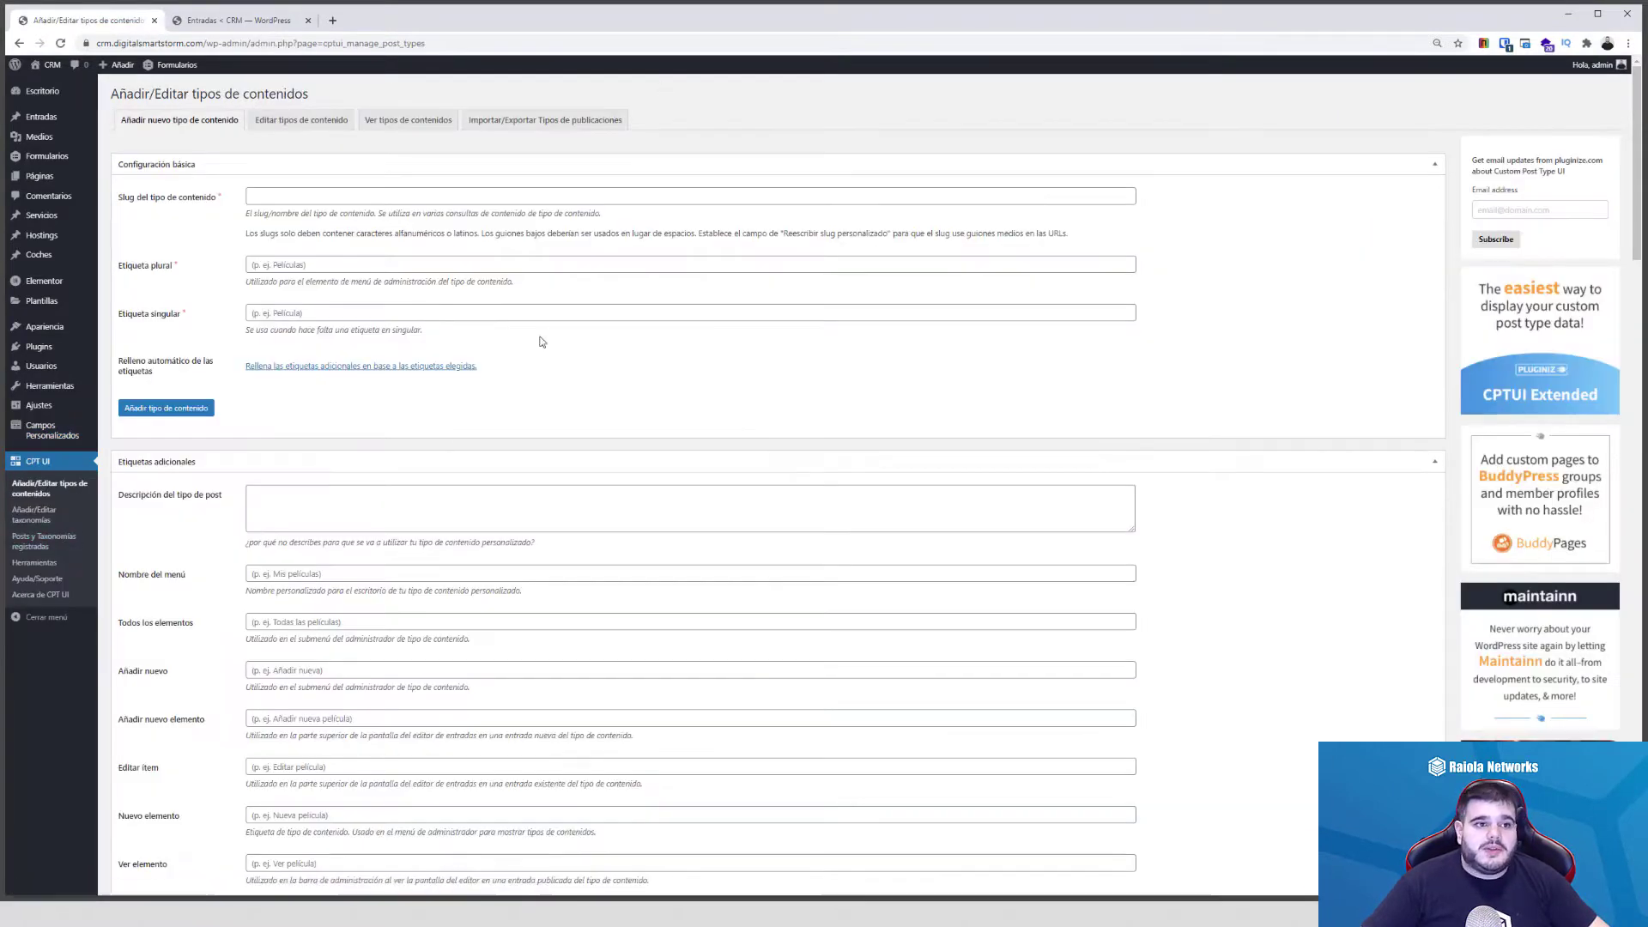